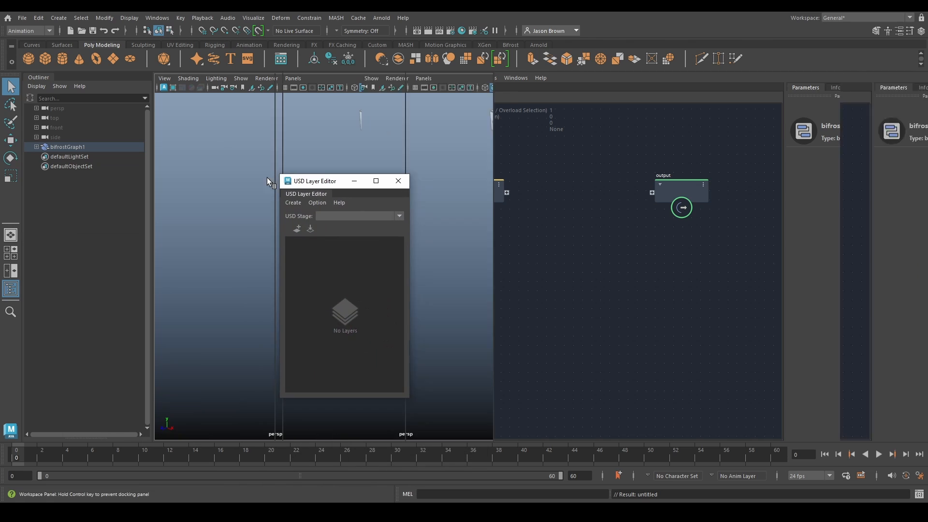
- Reopen the USD Layer Editor and dock it below the Outliner
click(398, 182)
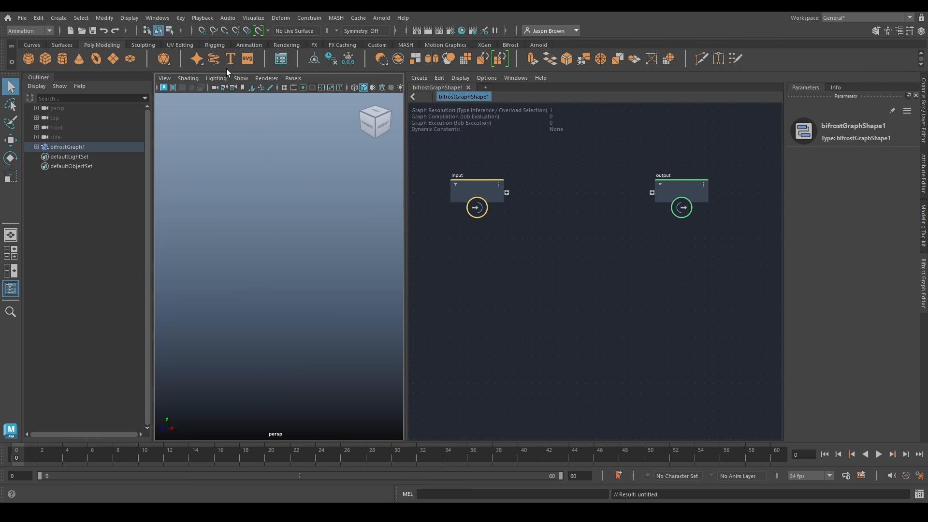
click(157, 17)
click(181, 200)
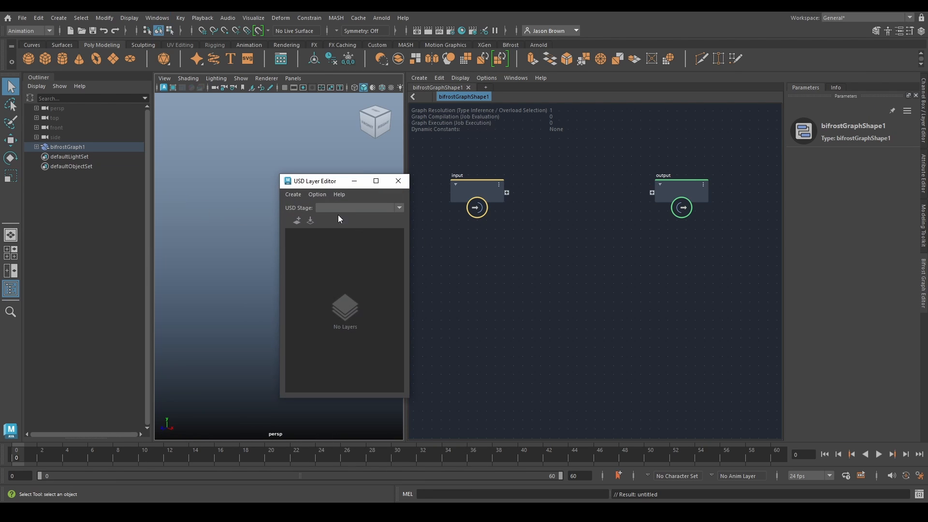
drag(323, 182, 63, 439)
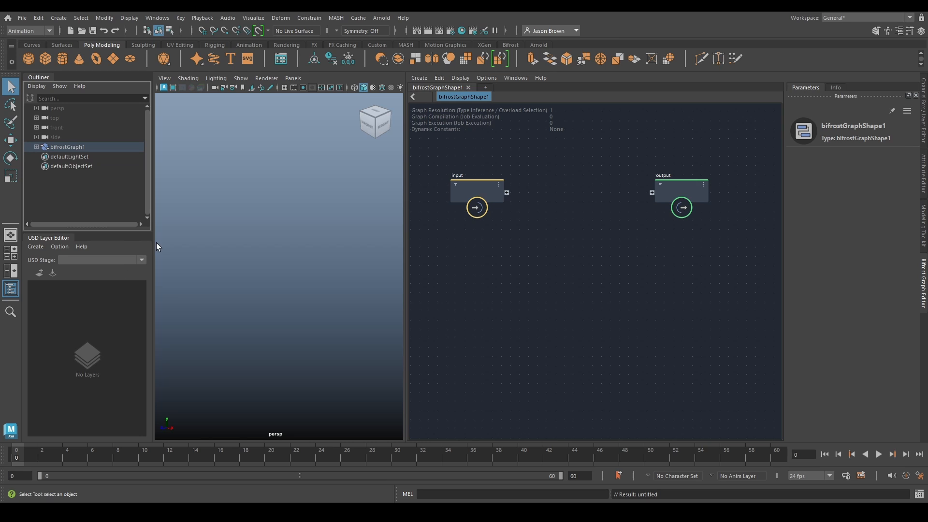
drag(153, 244, 151, 245)
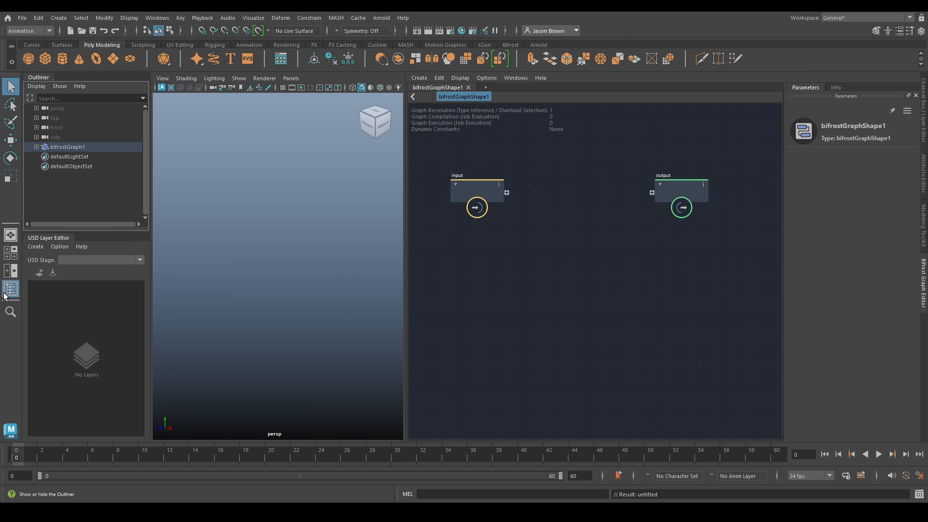
click(918, 495)
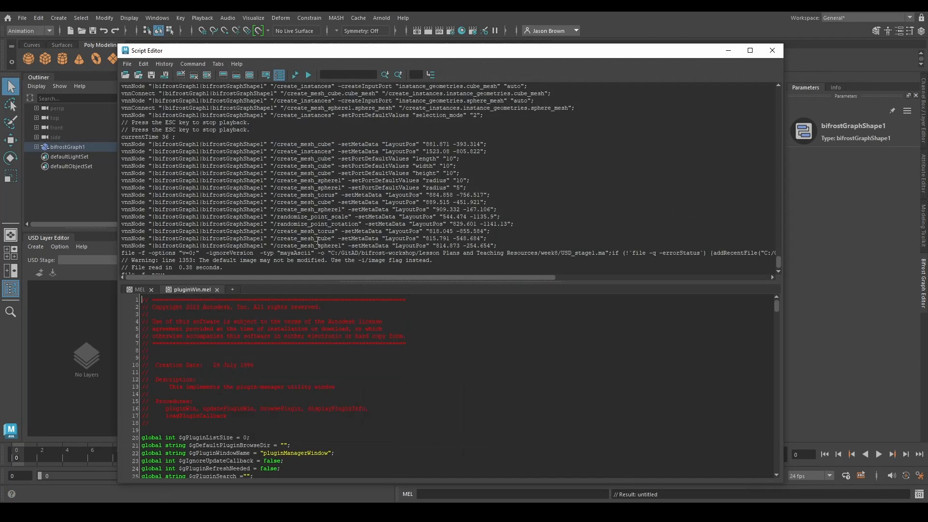
click(772, 50)
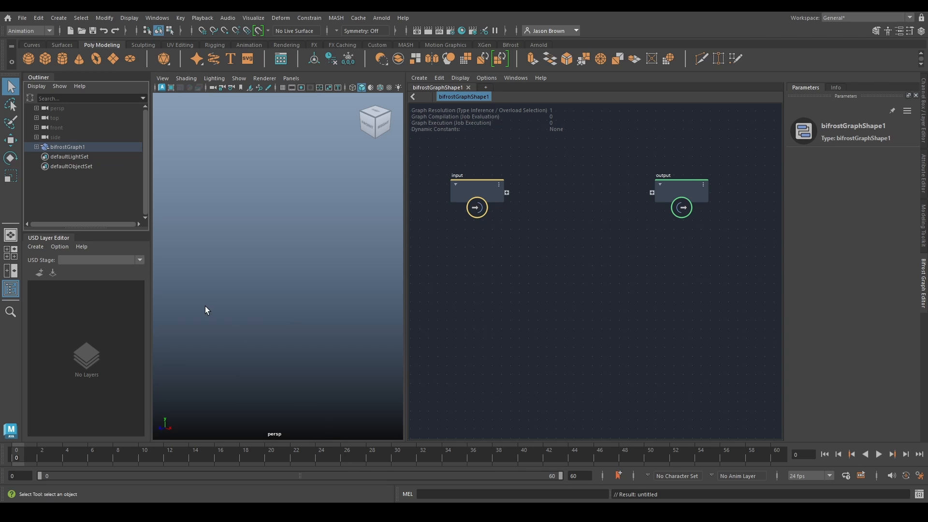
- Shift the input and output nodes together slightly lower in the Bifrost graph and deselect them
drag(445, 171, 722, 248)
key(f)
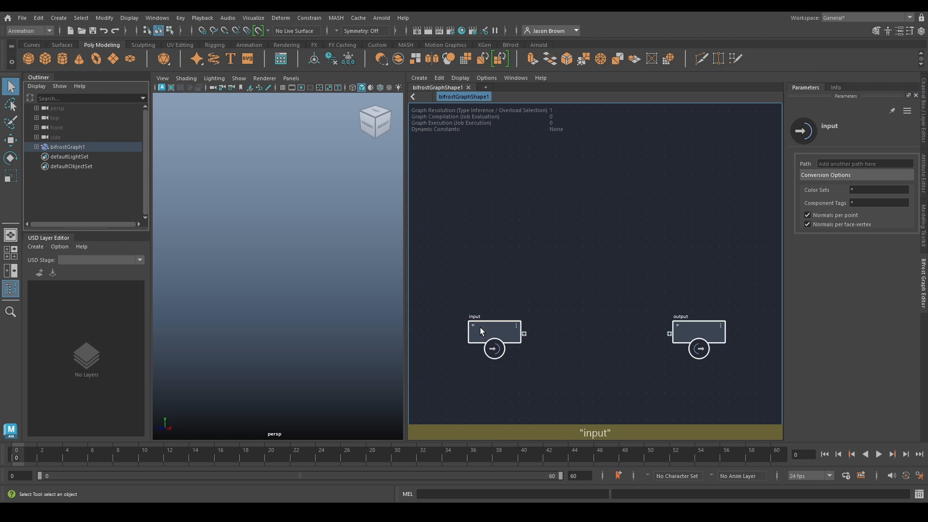
key(alt)
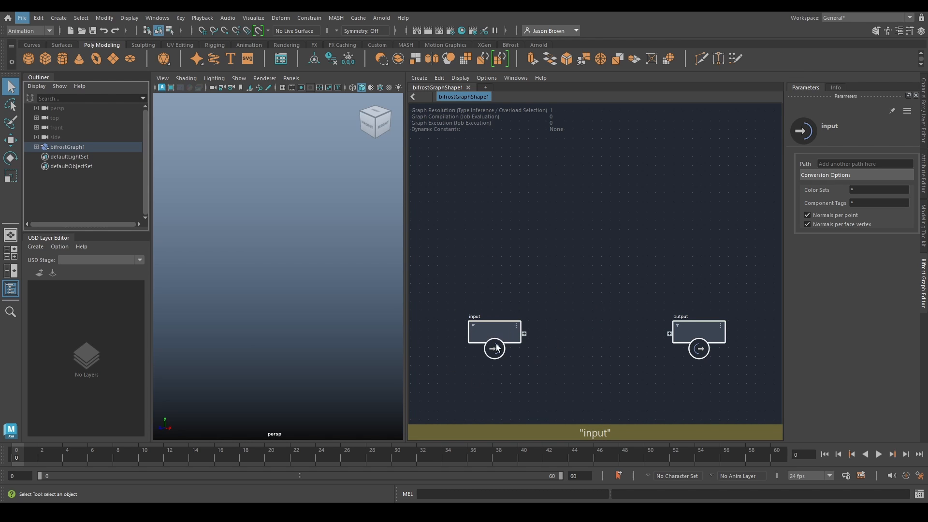
drag(478, 332, 468, 360)
click(467, 333)
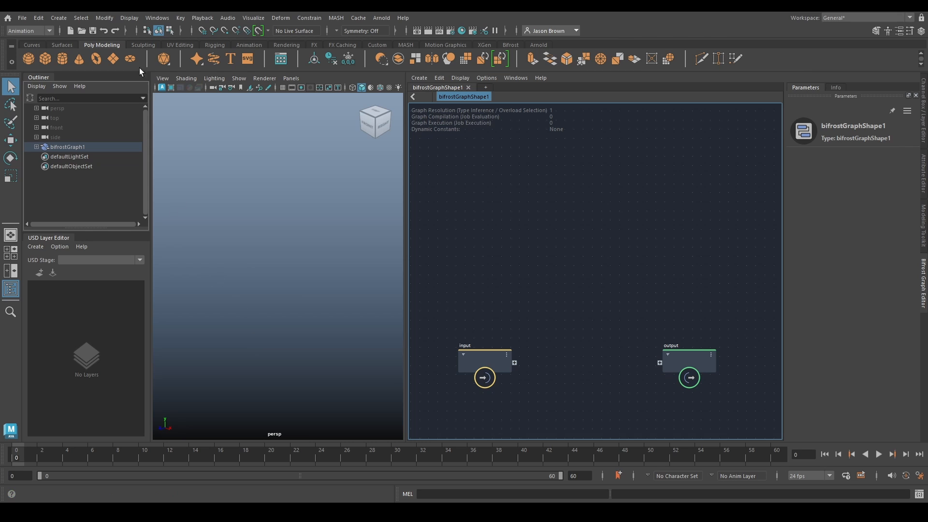
- Import USD_resources.ma from the week8 folder of Lesson Plans and Teaching Resources into the scene
click(21, 18)
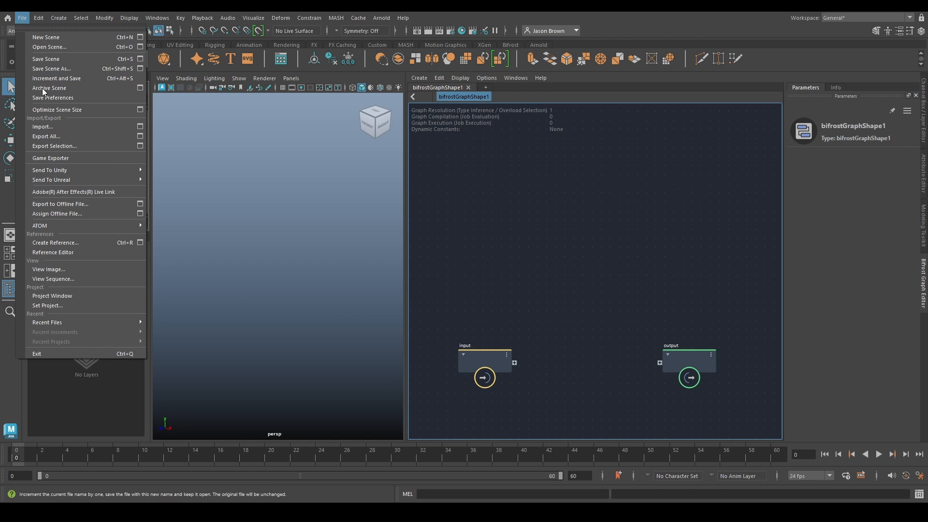
click(42, 126)
drag(271, 123, 271, 105)
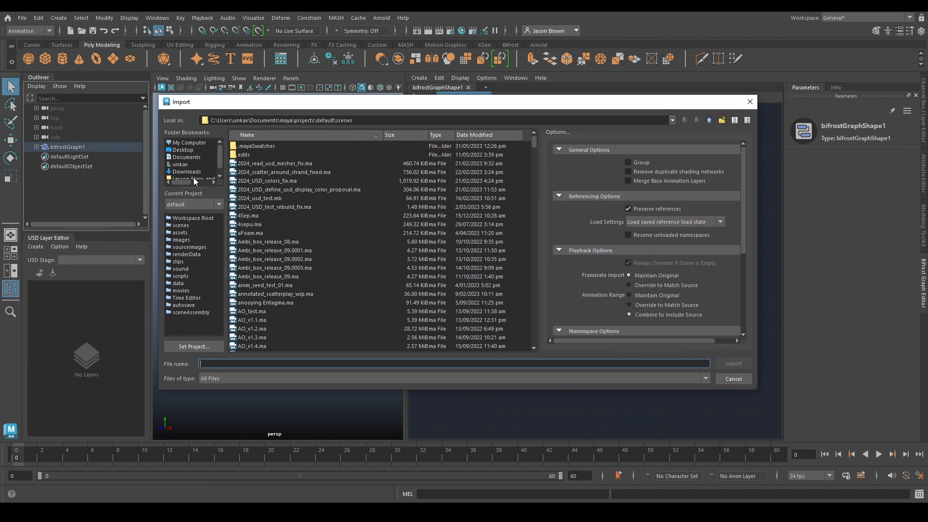
click(194, 178)
double_click(253, 184)
double_click(258, 256)
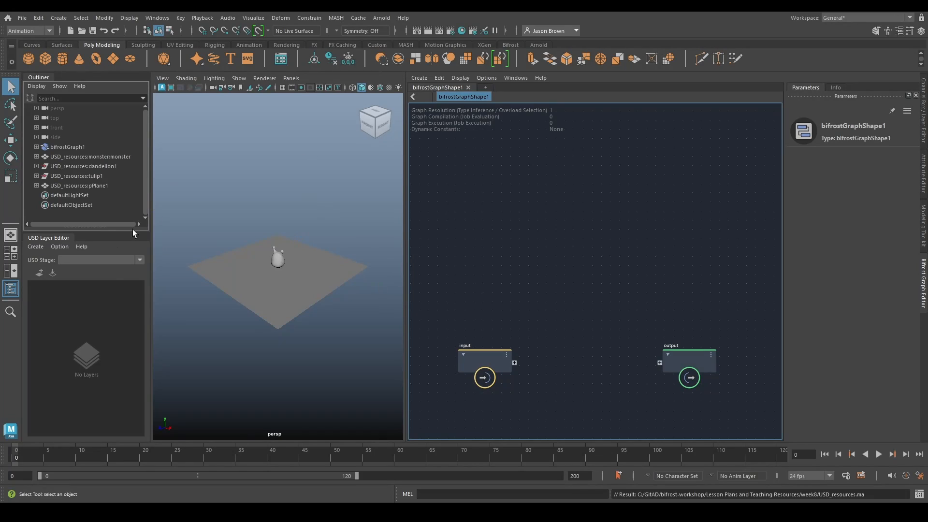
- Hide the imported dandelion1, tulip1 and pPlane1 objects
click(72, 147)
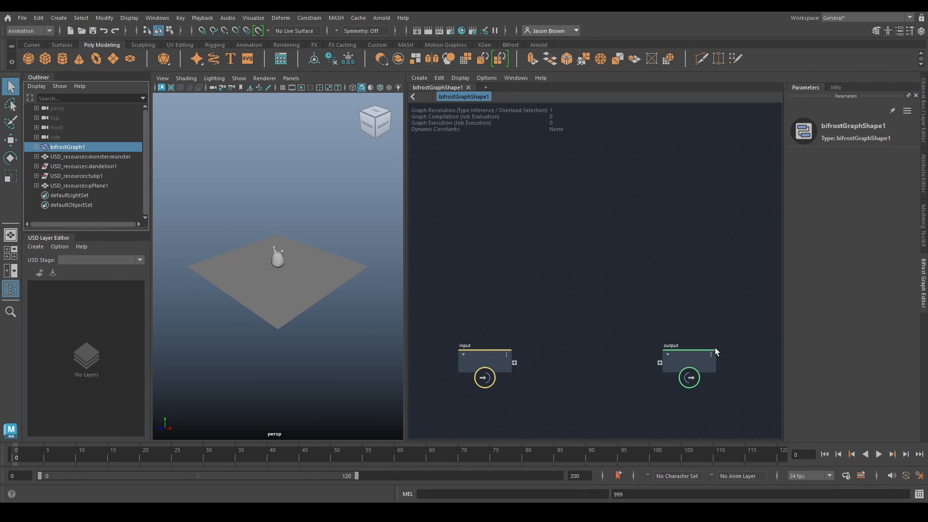
click(87, 156)
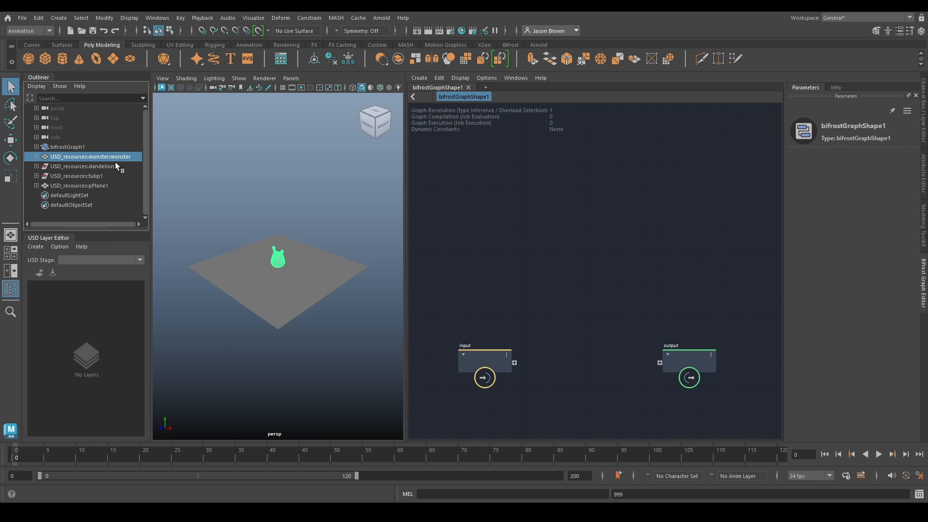
click(88, 166)
shift+drag(92, 179, 88, 185)
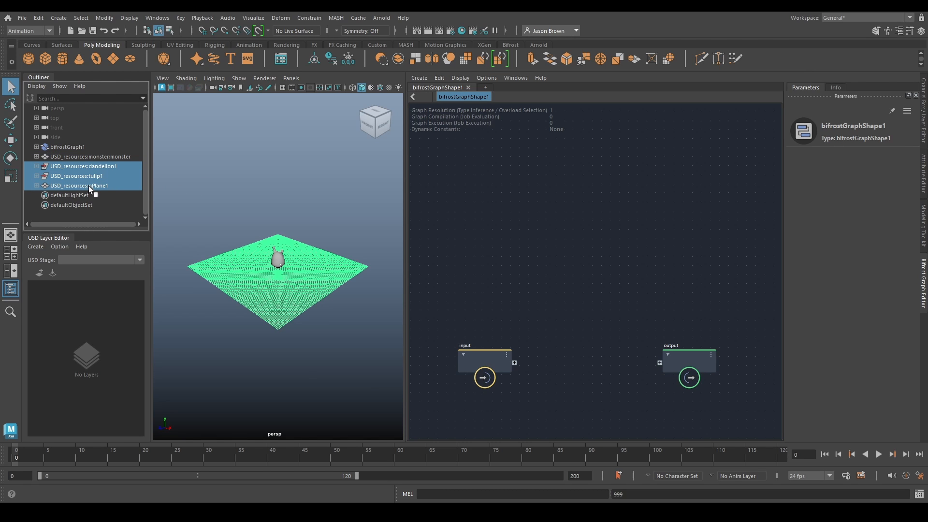
key(h)
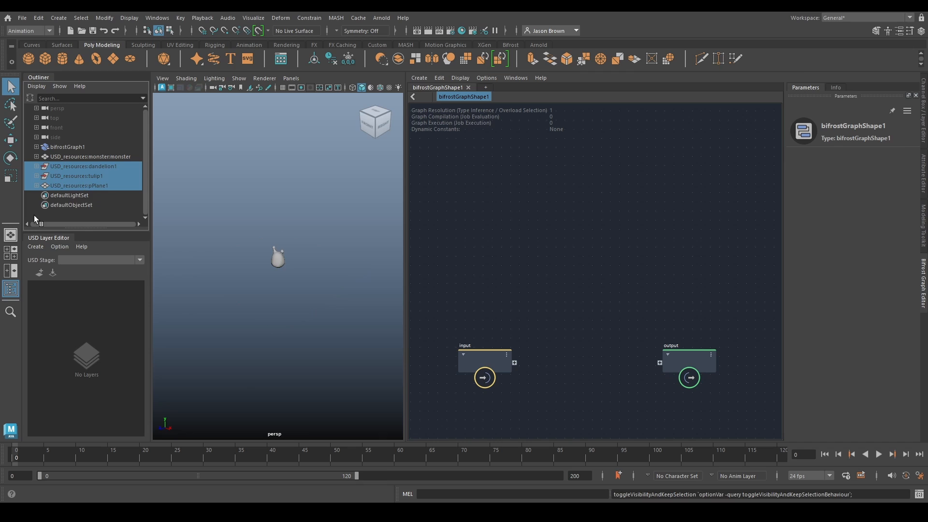
- Open the Namespace Editor and delete the tulip namespace, merging its contents with the root
click(61, 158)
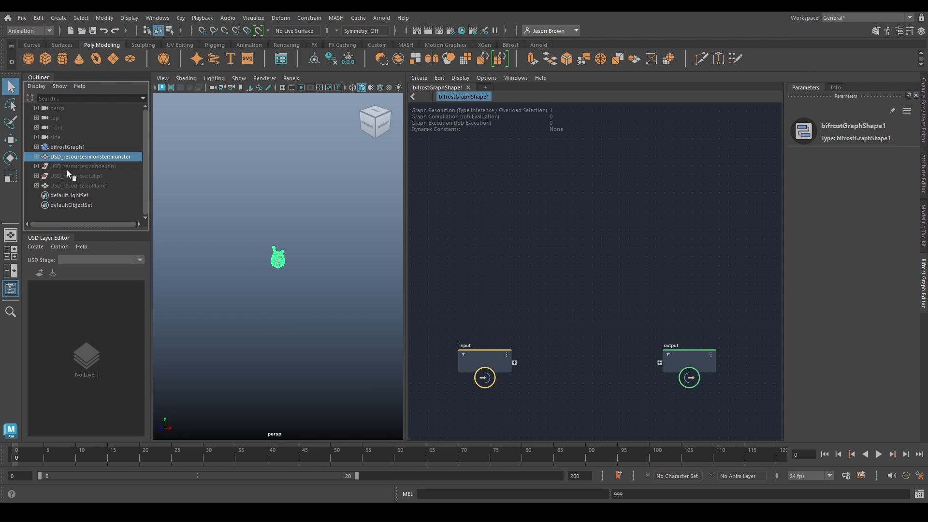
click(153, 20)
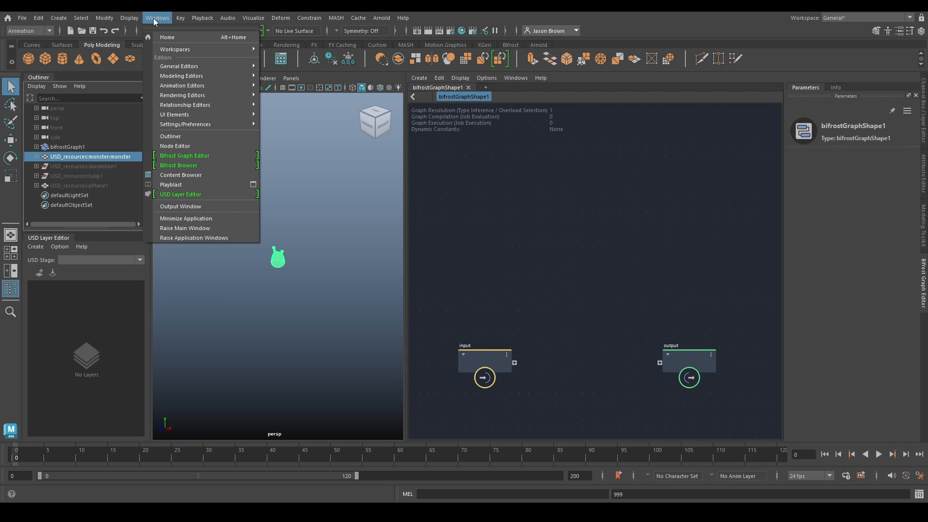
mouse_move(173, 68)
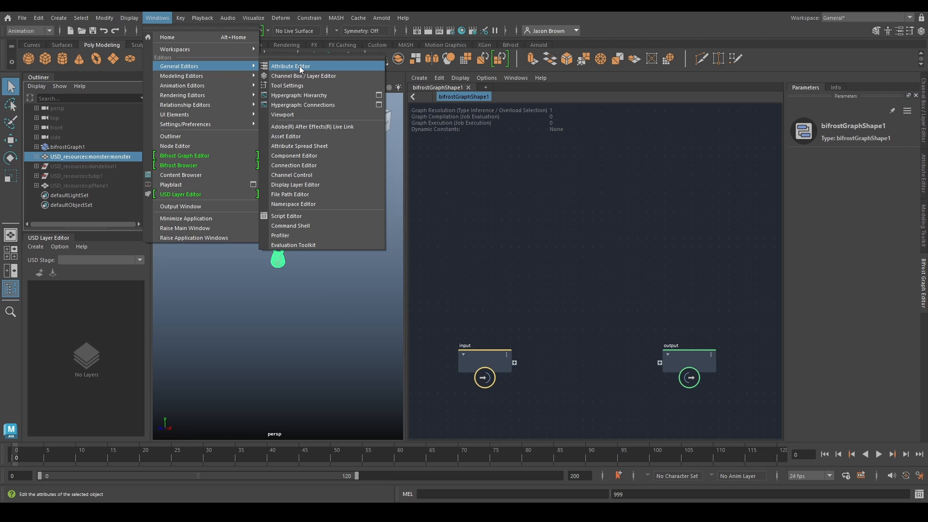
click(285, 204)
click(341, 239)
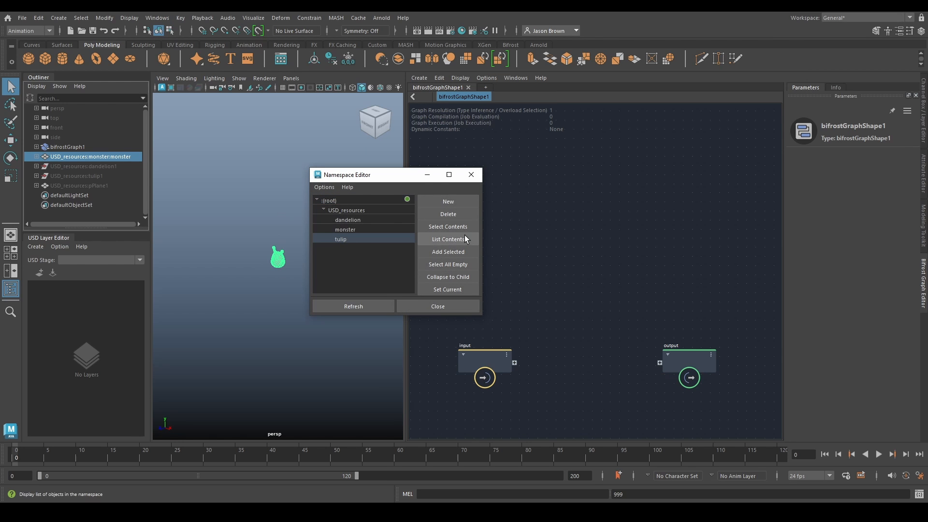
click(449, 213)
click(398, 259)
- Delete the monster and dandelion namespaces, merging the contents of each with the root
click(346, 228)
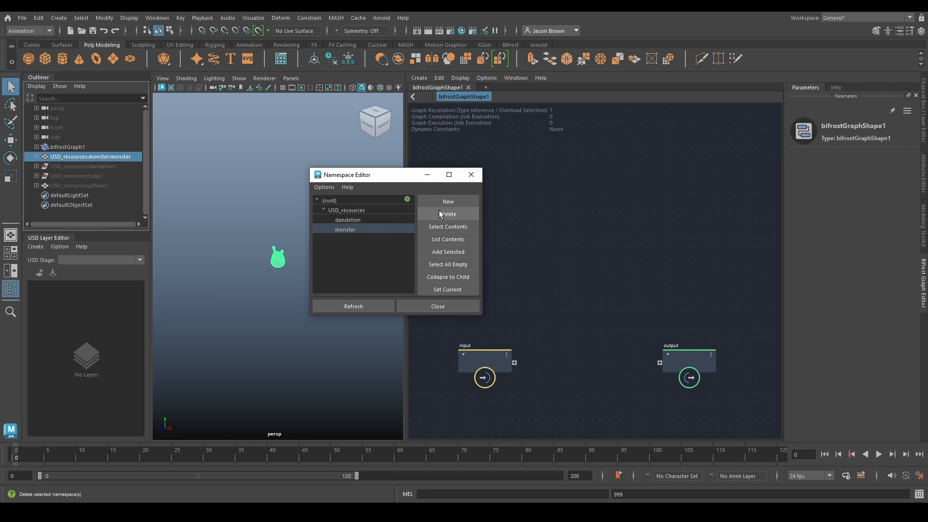
click(439, 213)
click(395, 258)
click(350, 221)
click(434, 216)
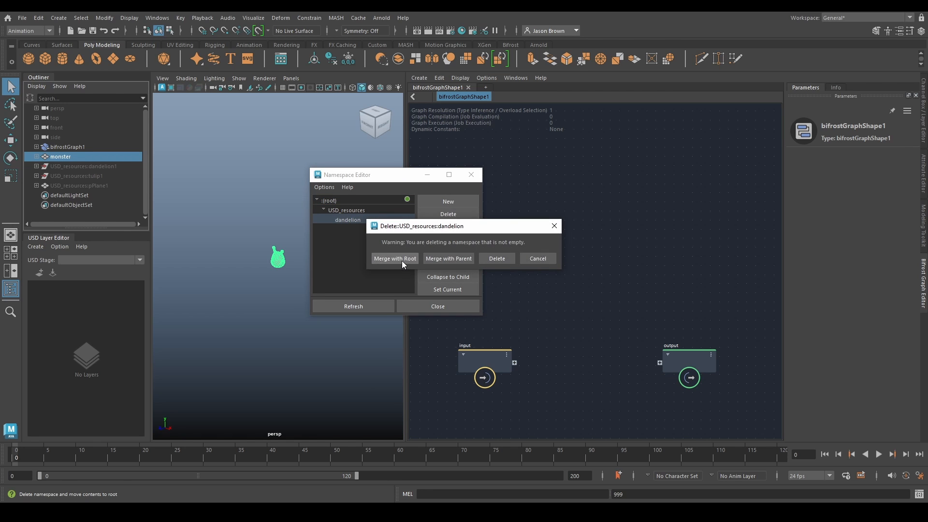
click(402, 260)
- Delete the USD_resources namespace, merging its contents with the root, and close the Namespace Editor
click(346, 211)
click(436, 214)
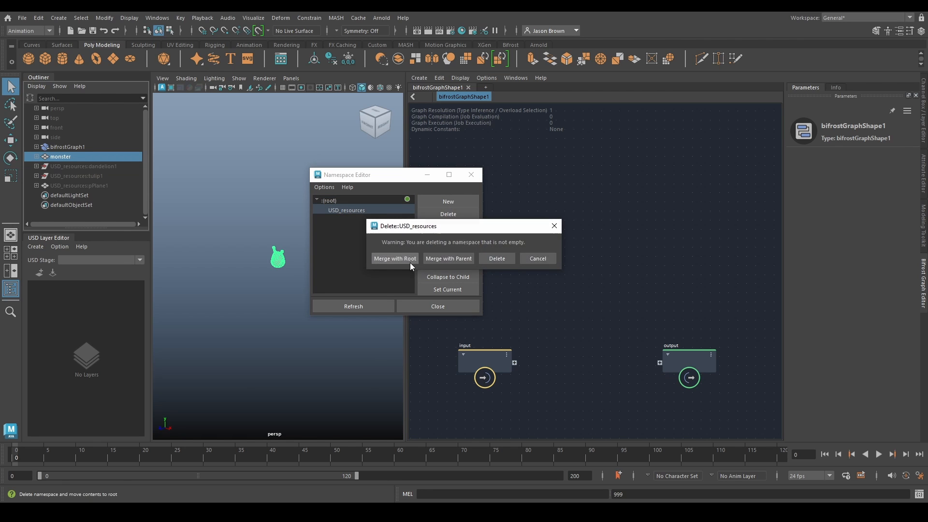
click(409, 259)
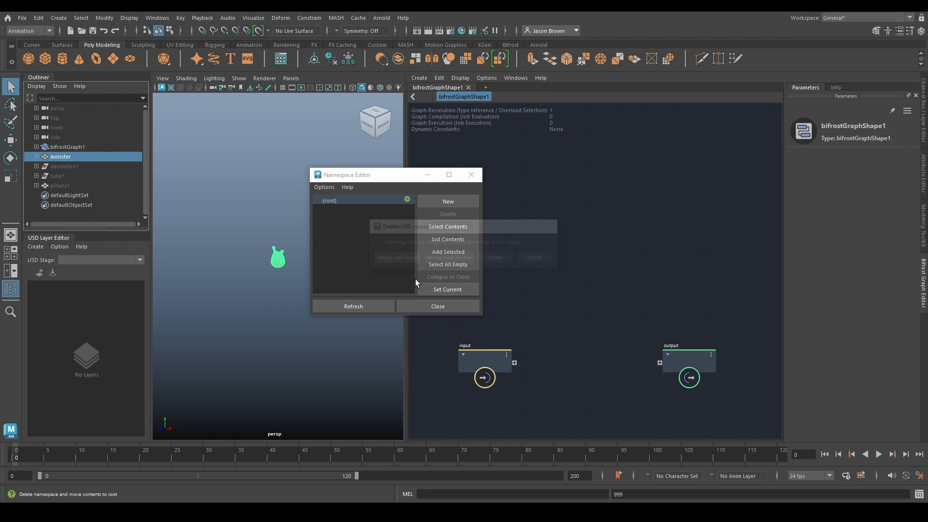
click(471, 175)
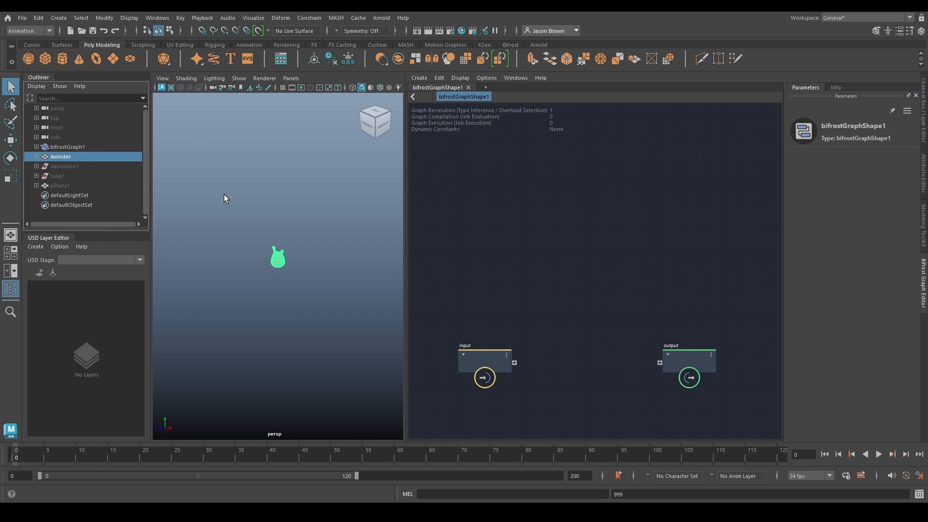
- Hide the monster mesh in the scene
alt+right_drag(283, 235, 459, 245)
mouse_move(271, 252)
alt+mouse_down()
mouse_move(311, 246)
mouse_move(174, 237)
mouse_move(640, 232)
mouse_move(208, 240)
mouse_move(288, 248)
alt+mouse_up()
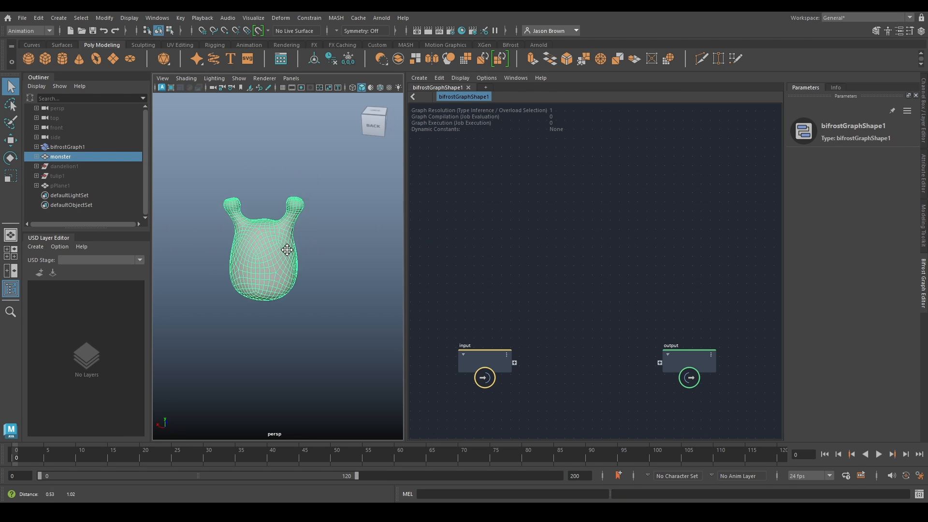
scroll(346, 252, up, 5)
alt+drag(347, 252, 563, 239)
alt+drag(248, 232, 280, 247)
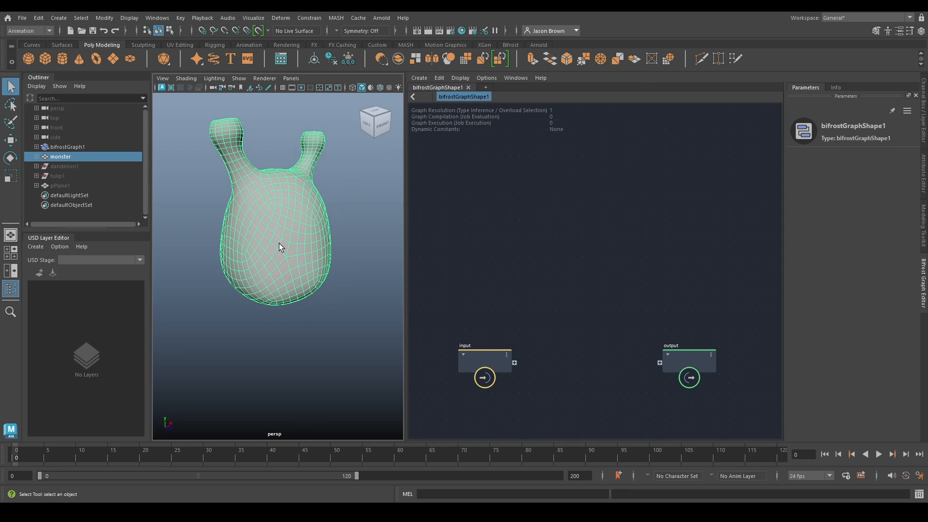
alt+middle_drag(280, 247, 282, 271)
alt+right_drag(282, 271, 282, 272)
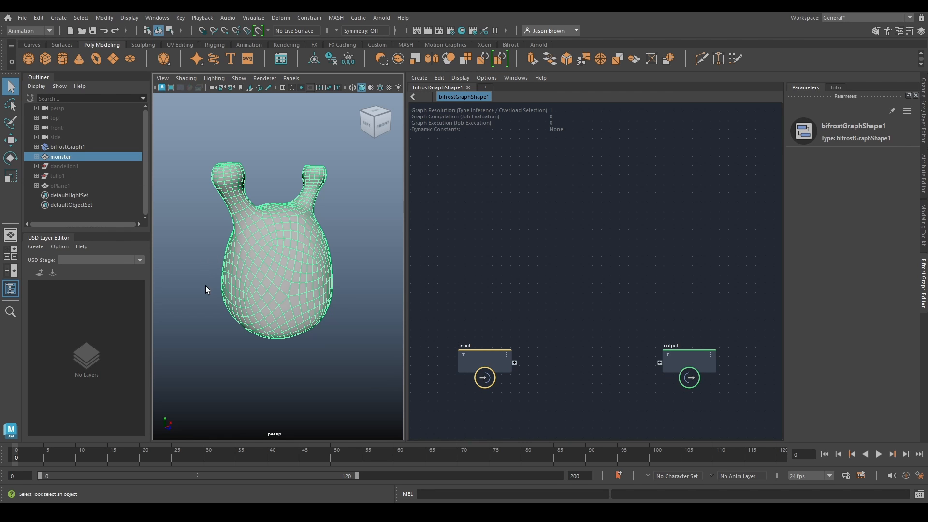
key(h)
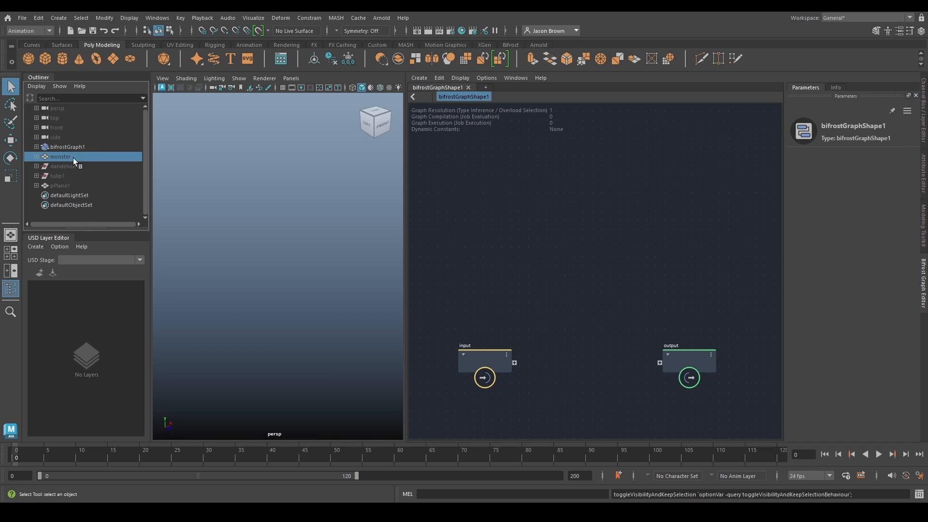
click(65, 168)
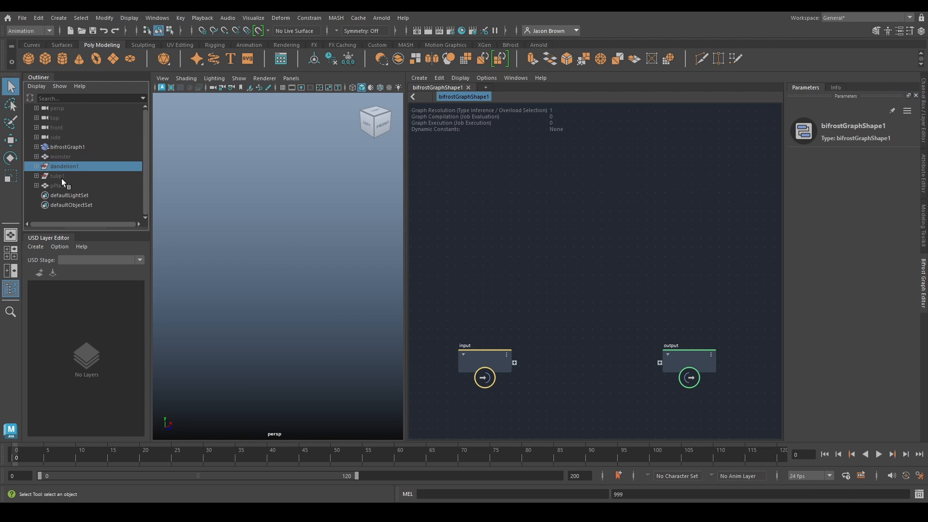
click(61, 178)
click(59, 185)
click(57, 177)
click(55, 166)
click(54, 157)
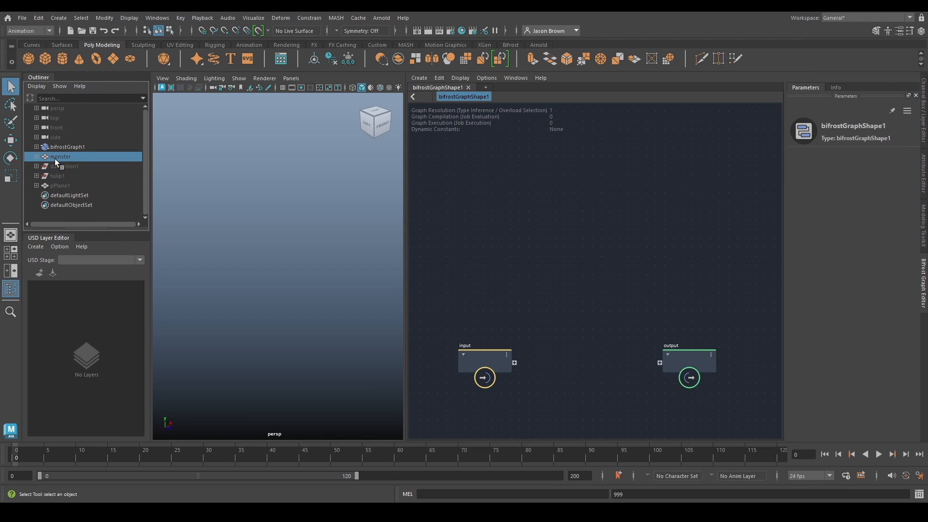
click(54, 167)
click(55, 176)
click(55, 185)
- Add the monster mesh to the Bifrost graph as an input node and connect its mesh port to the output node
click(54, 158)
drag(53, 157, 495, 260)
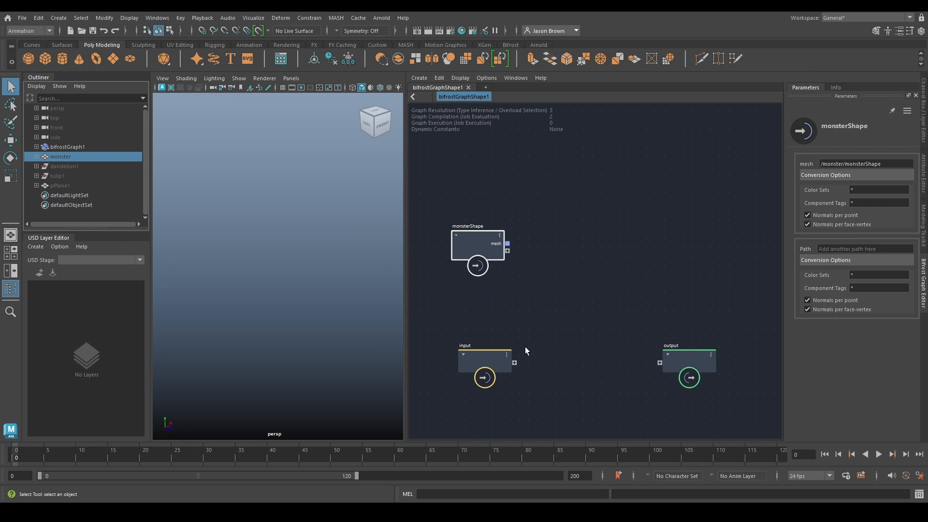
drag(694, 358, 695, 239)
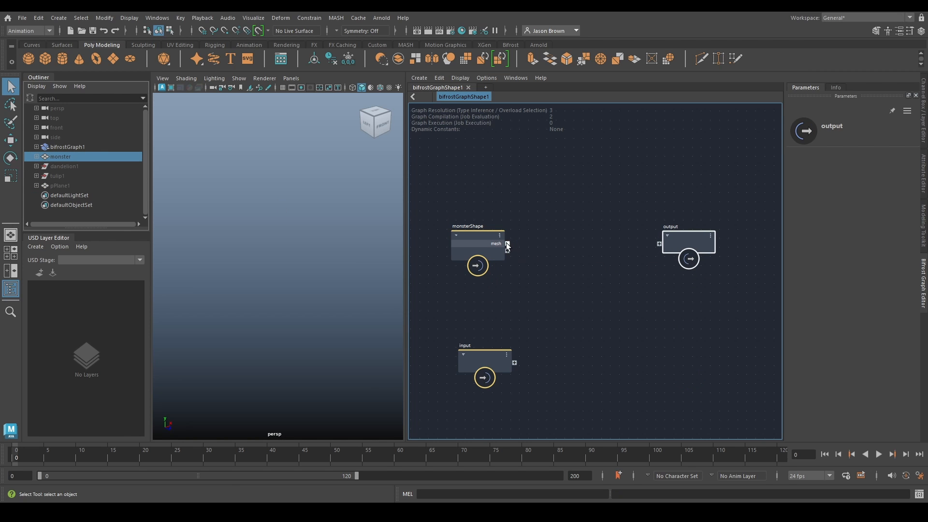
drag(508, 243, 659, 244)
- Widen the perspective viewport showing the monster by narrowing the Bifrost graph area
mouse_move(310, 256)
alt+mouse_down()
mouse_move(492, 239)
mouse_move(276, 268)
mouse_move(148, 237)
mouse_move(318, 240)
alt+mouse_up()
click(265, 213)
click(340, 237)
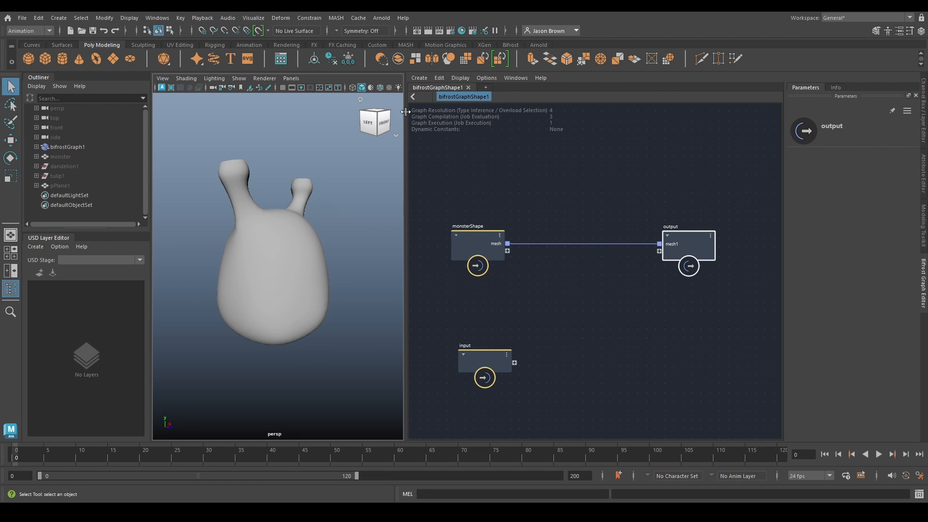
drag(406, 112, 561, 123)
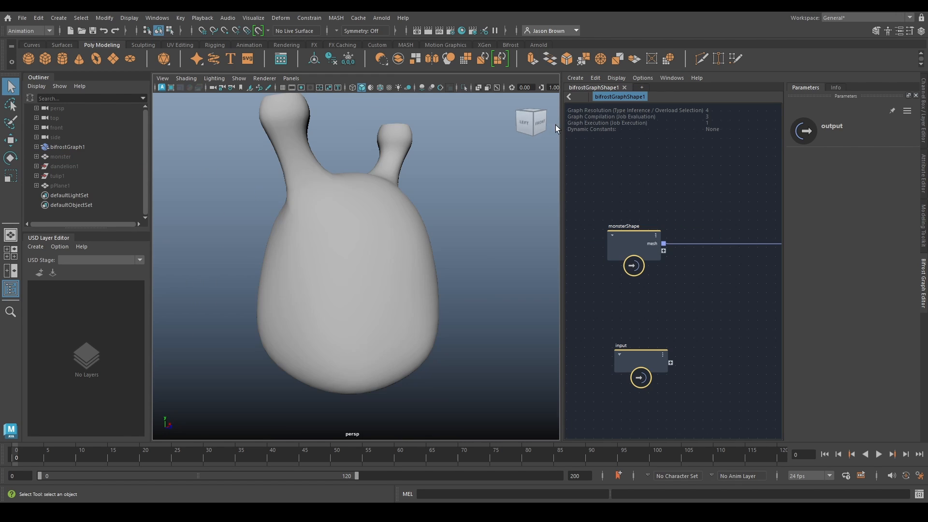
- Widen the Bifrost graph area by narrowing the perspective viewport, and reframe the monster in the smaller view
click(440, 88)
drag(561, 233, 394, 229)
alt+middle_drag(303, 246, 298, 264)
alt+right_drag(286, 261, 310, 254)
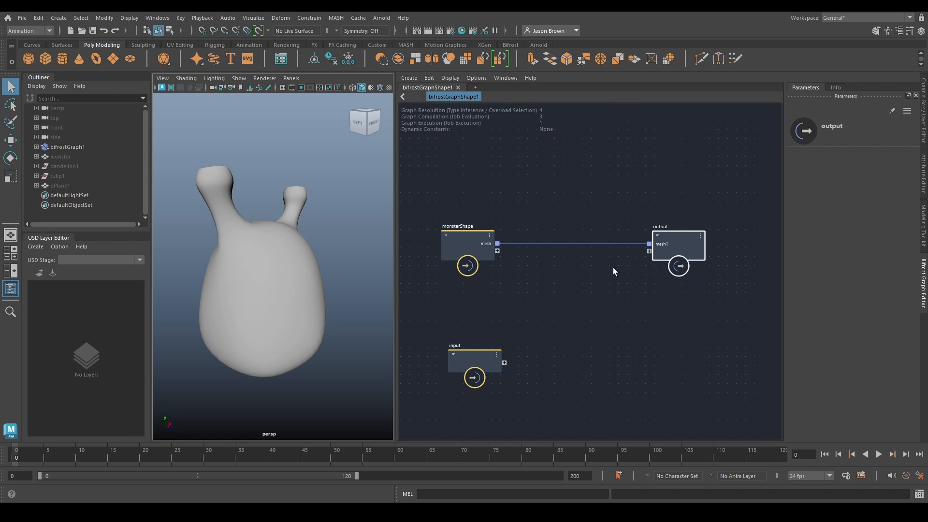
- Disconnect the monsterShape mesh from the output node and spread the graph nodes apart to make room between them
key(Delete)
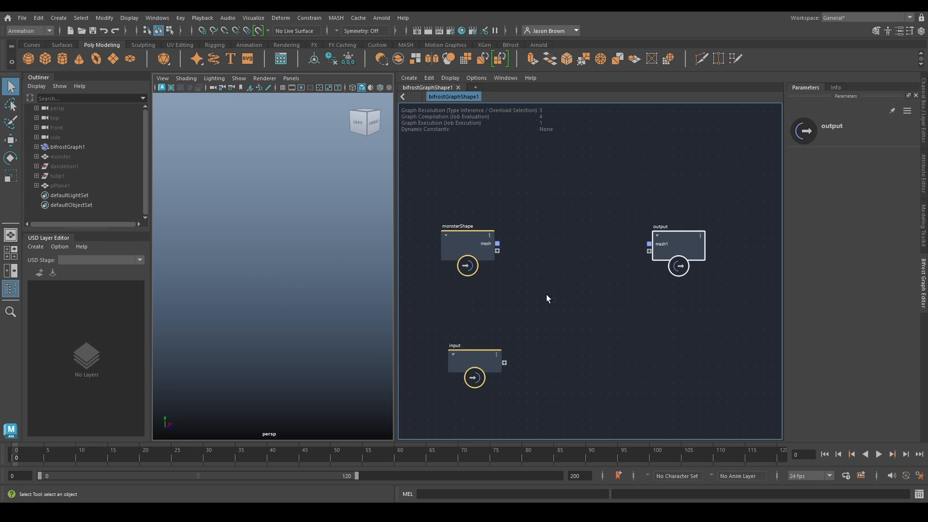
drag(471, 255, 455, 213)
drag(479, 366, 501, 434)
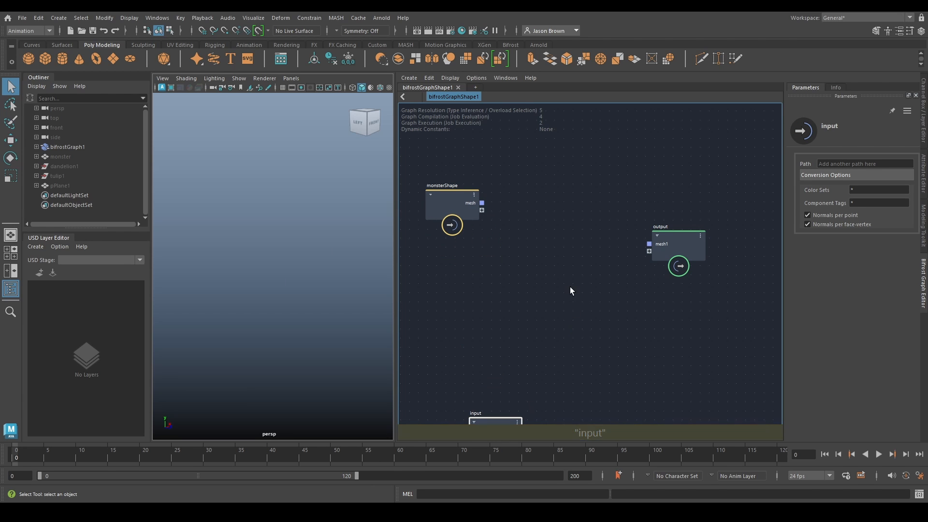
drag(666, 242, 731, 215)
alt+middle_drag(549, 232, 556, 279)
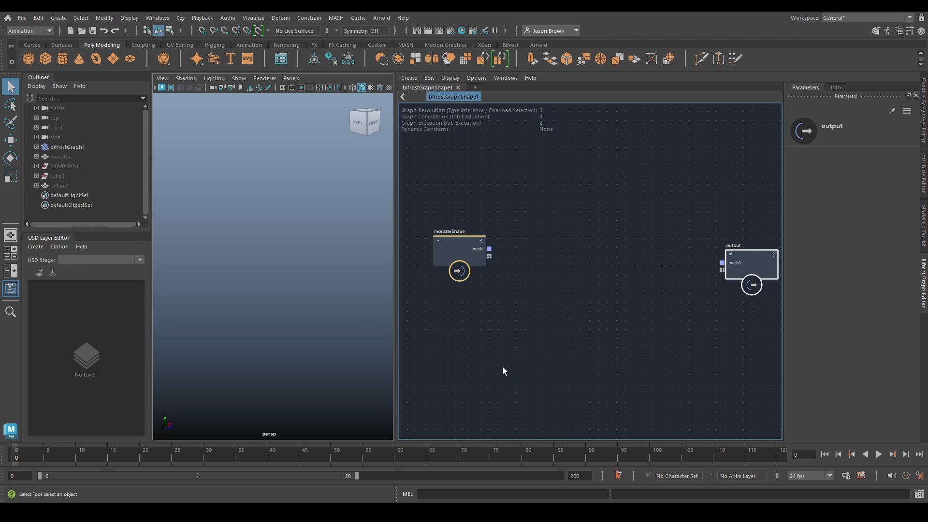
- Add a define_usd_mesh node to the graph and place it between the monsterShape and output nodes
click(563, 294)
key(Tab)
text(define)
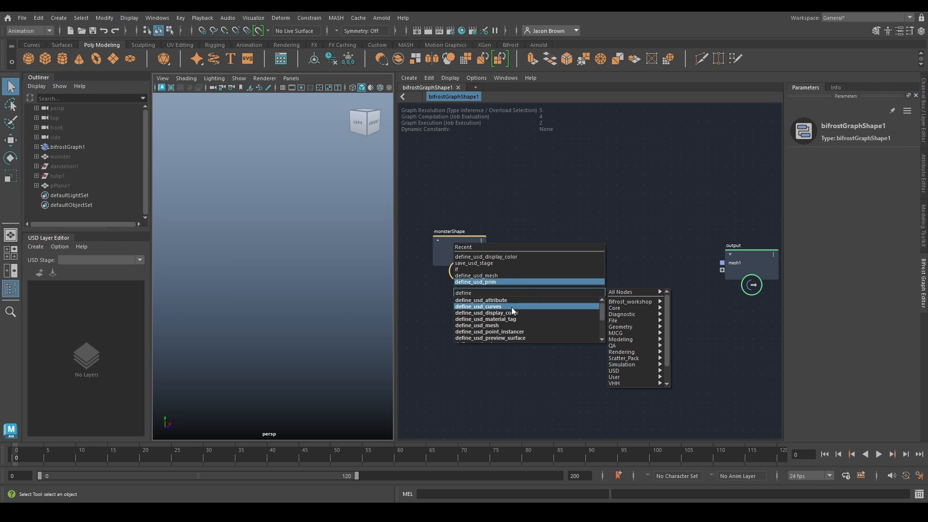
scroll(513, 321, down, 2)
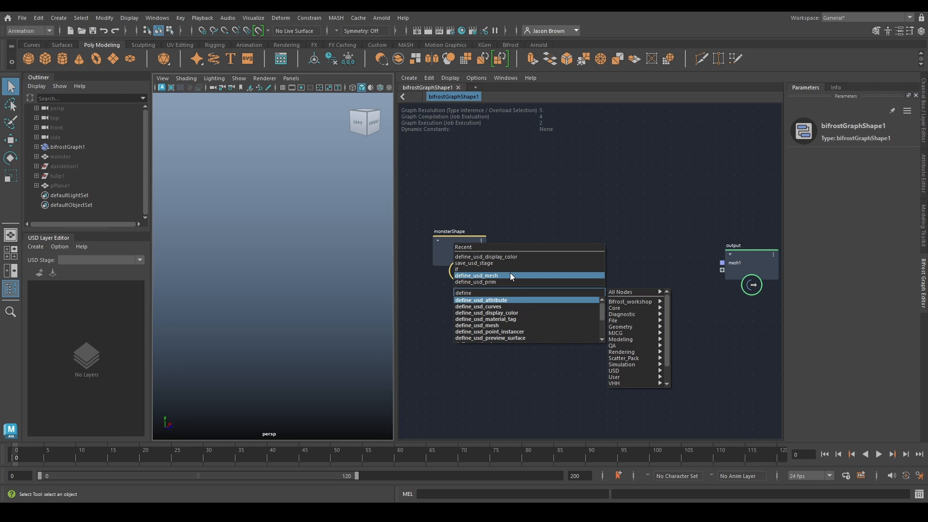
scroll(513, 331, up, 2)
click(512, 329)
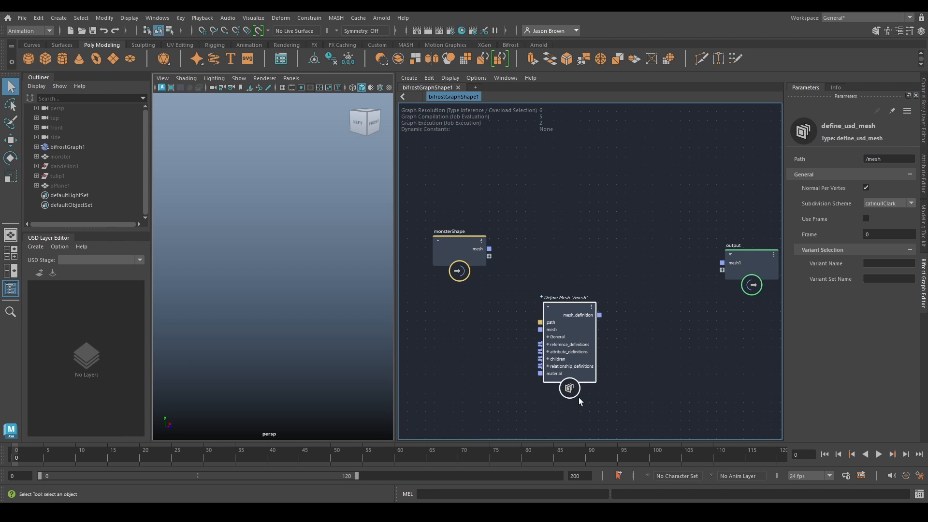
drag(560, 330, 555, 255)
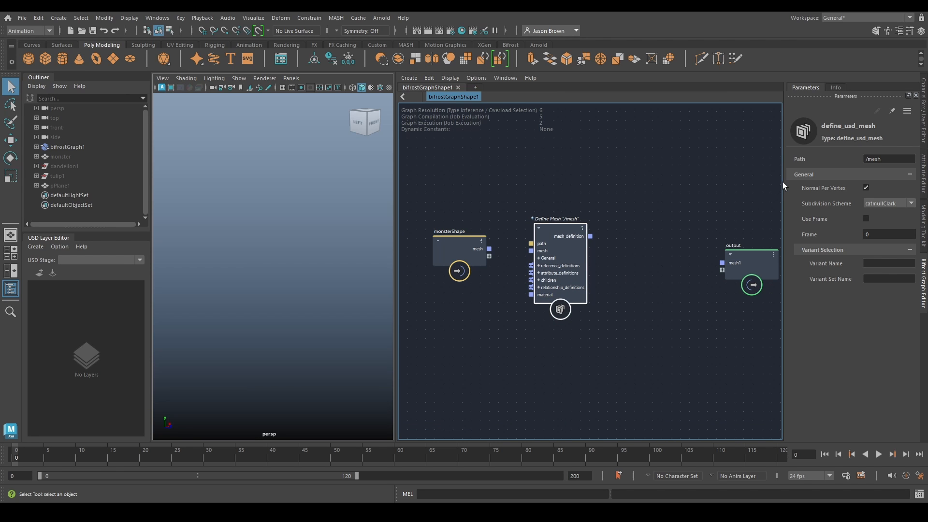
- Widen the node parameters area and move the define_usd_mesh node slightly upward in the graph
drag(782, 182, 755, 183)
drag(444, 203, 460, 382)
drag(514, 180, 613, 239)
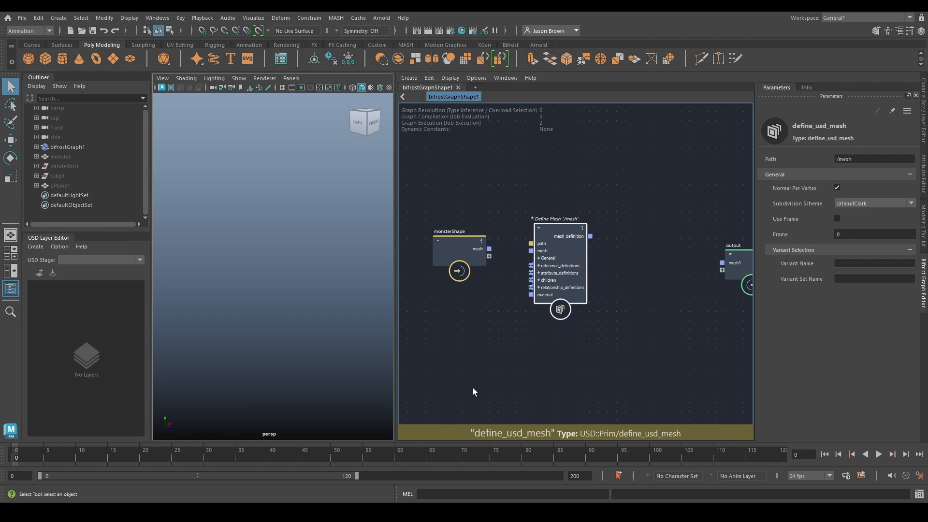
drag(560, 224, 560, 212)
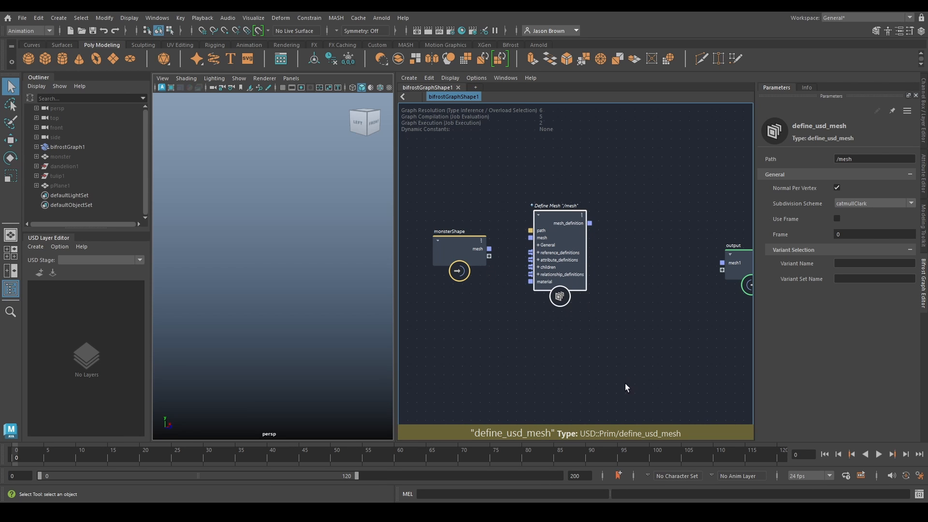
double_click(863, 159)
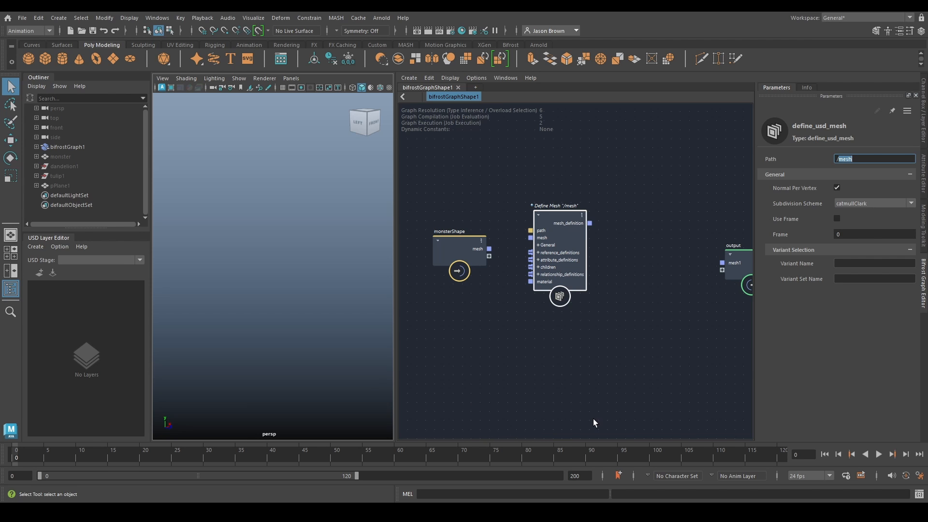
alt+middle_drag(571, 214, 571, 224)
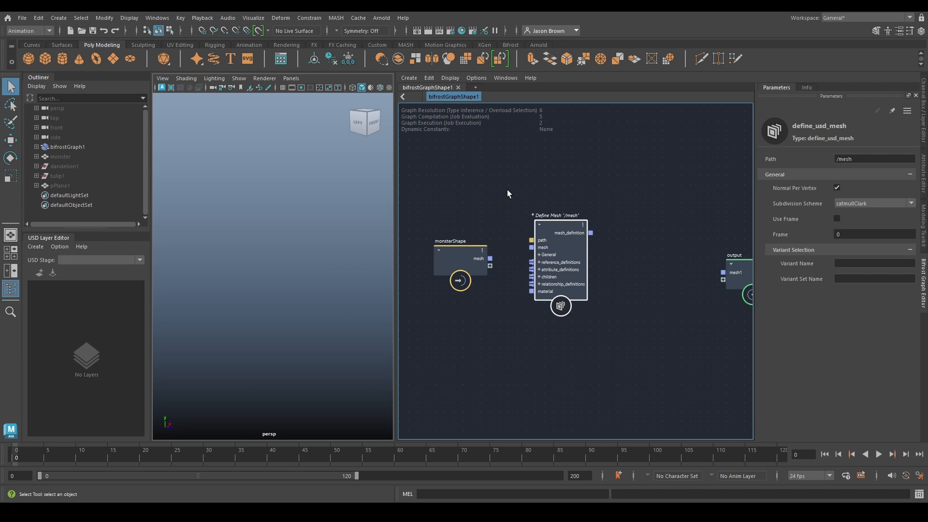
drag(507, 190, 624, 365)
- Connect the monsterShape mesh port to the mesh input of define_usd_mesh and line up monsterShape with that input
click(484, 287)
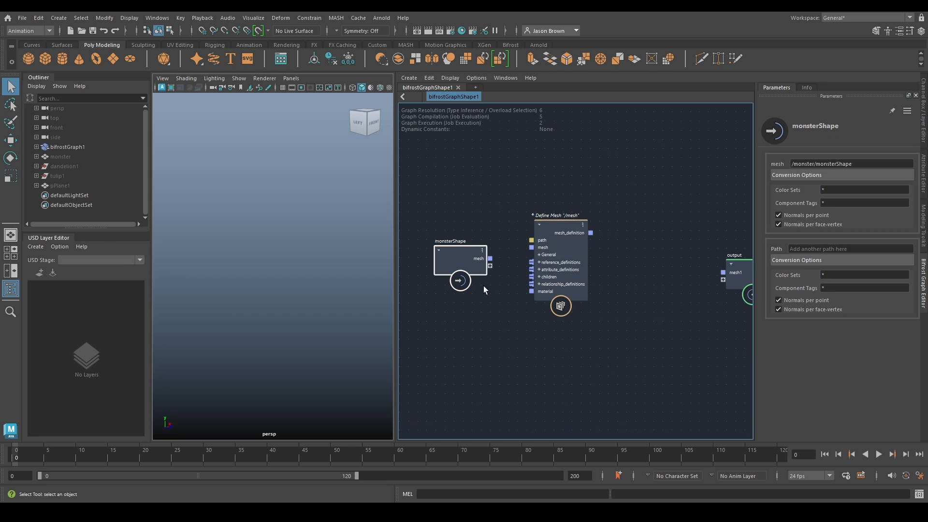
drag(490, 258, 531, 248)
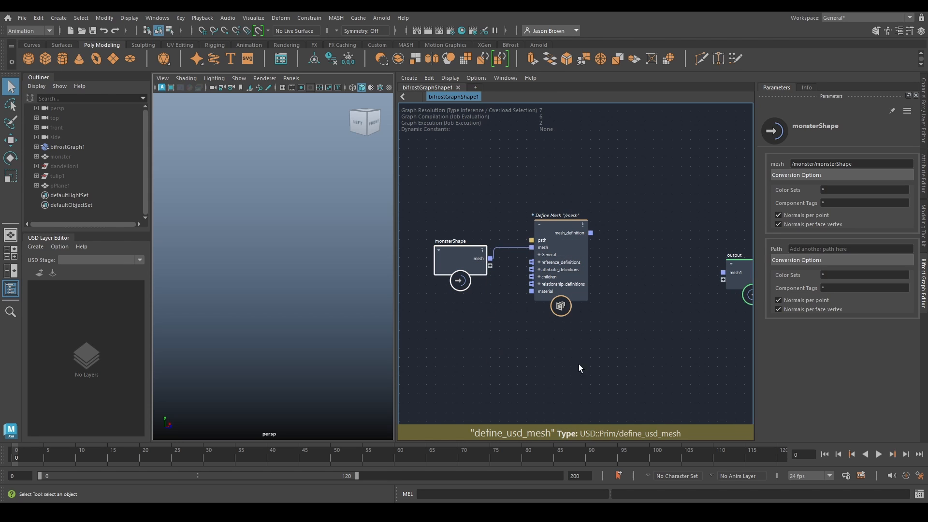
drag(466, 265, 458, 252)
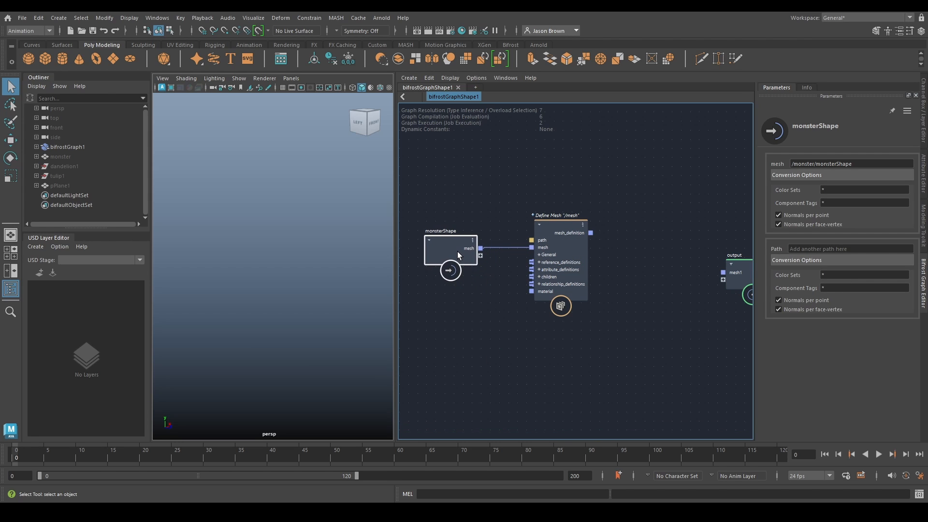
- Try connecting the mesh_definition port of define_usd_mesh to the mesh1 port of the output node
drag(593, 232, 721, 286)
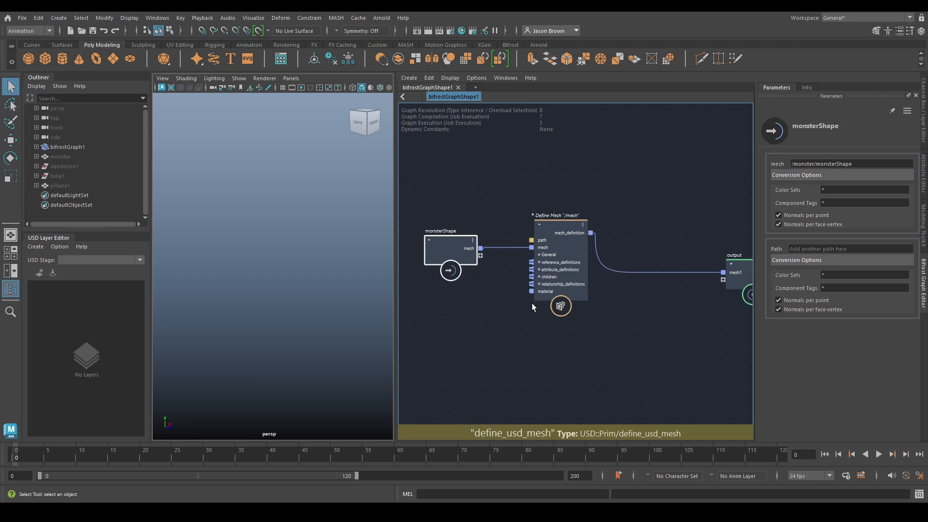
key(ctrl+z)
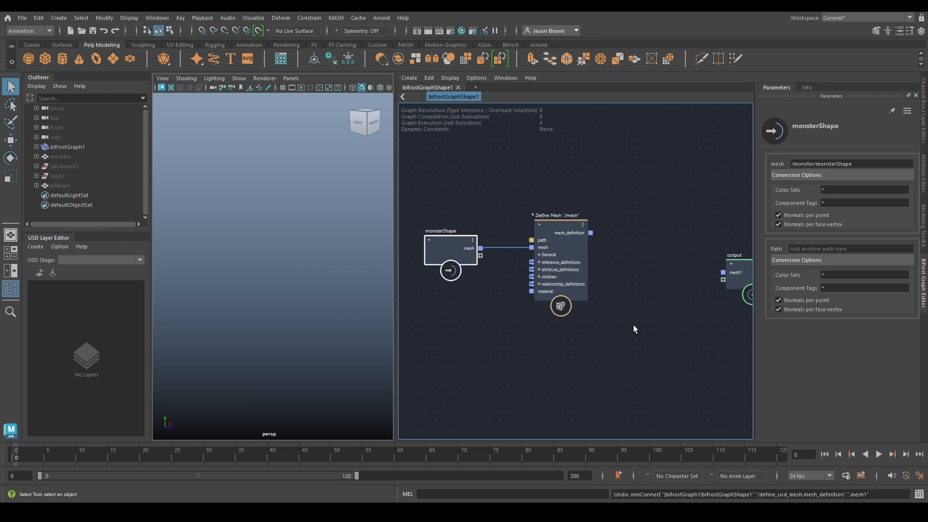
- Expand the General ports on the define_usd_mesh node and set its path to /body
middle_drag(637, 318, 595, 359)
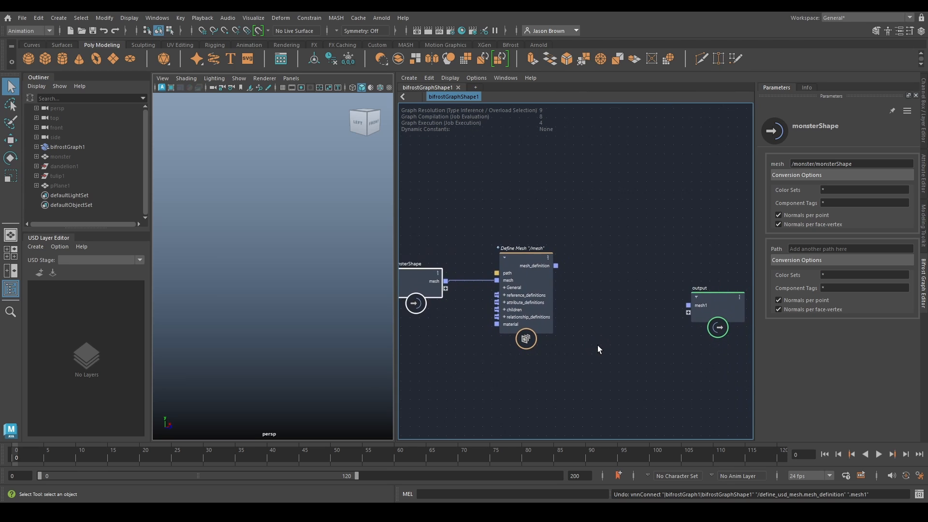
click(531, 286)
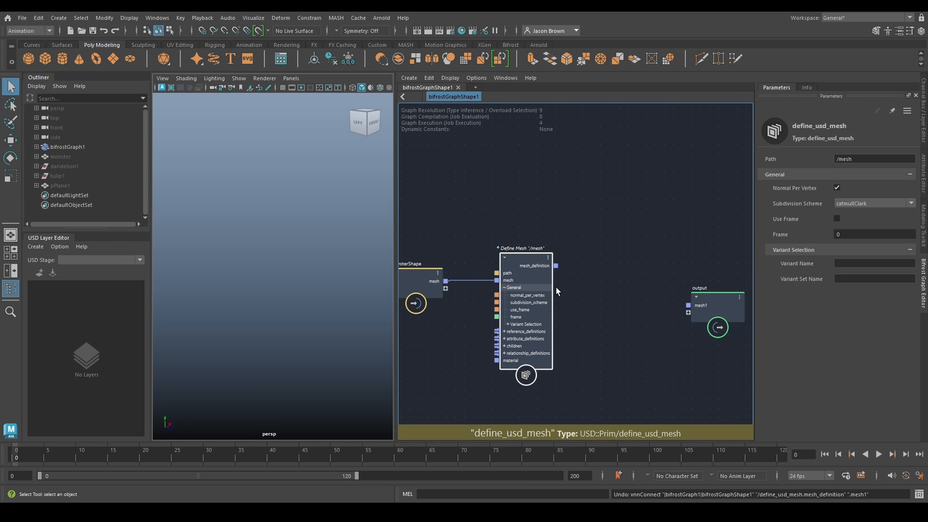
double_click(845, 162)
text(body)
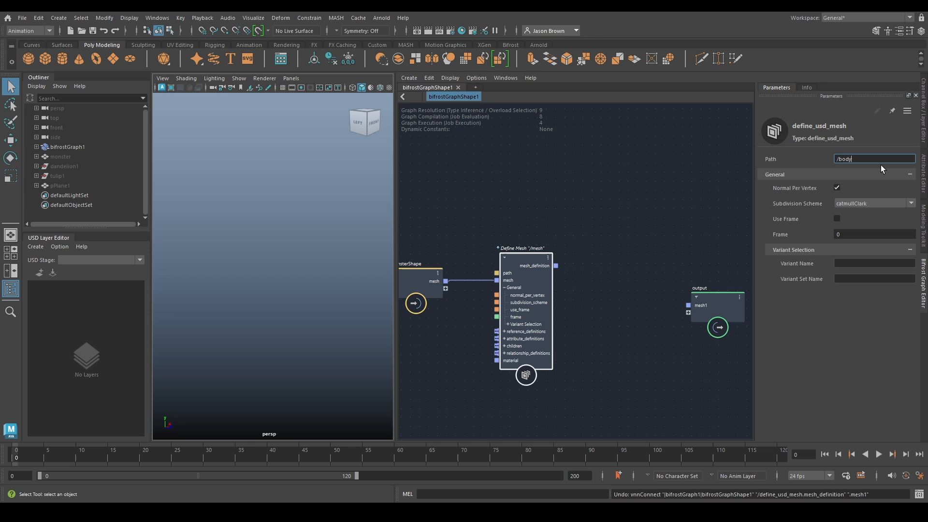
key(Return)
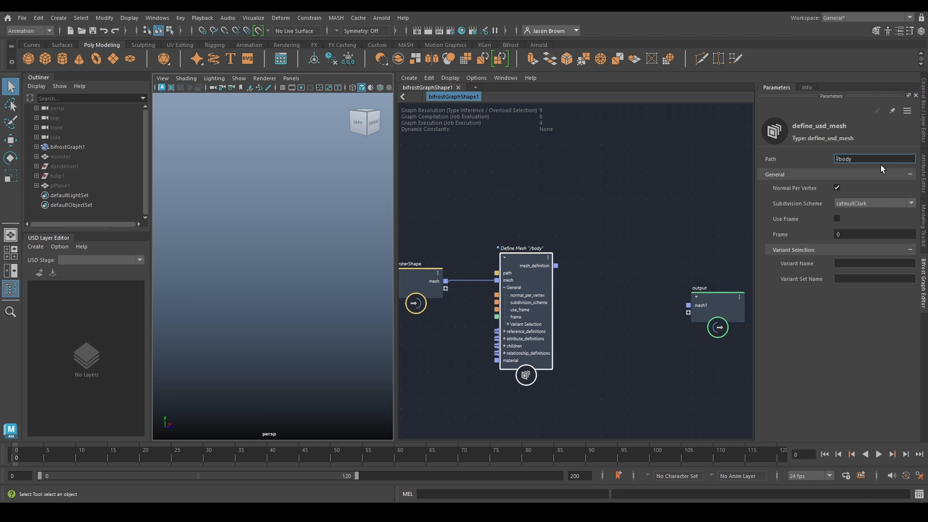
drag(526, 221, 547, 271)
alt+middle_drag(621, 268, 629, 258)
click(856, 159)
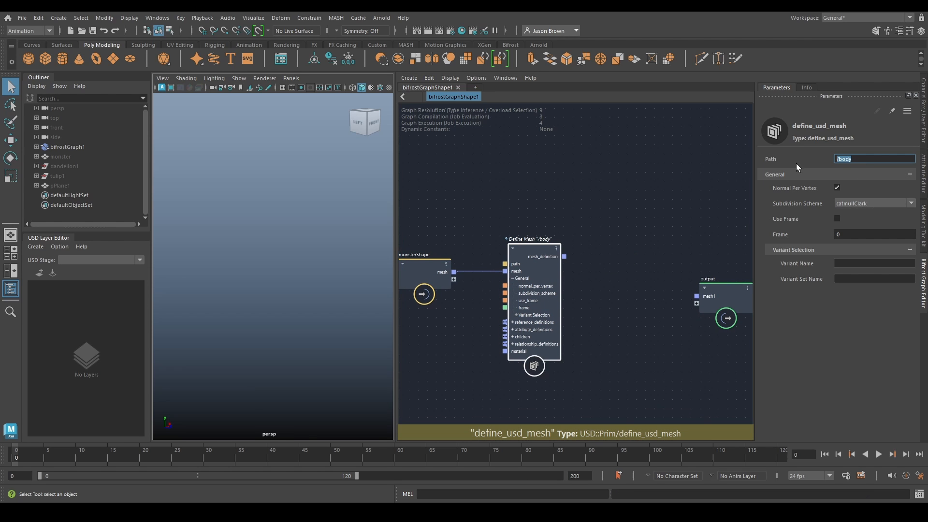
click(666, 243)
click(530, 252)
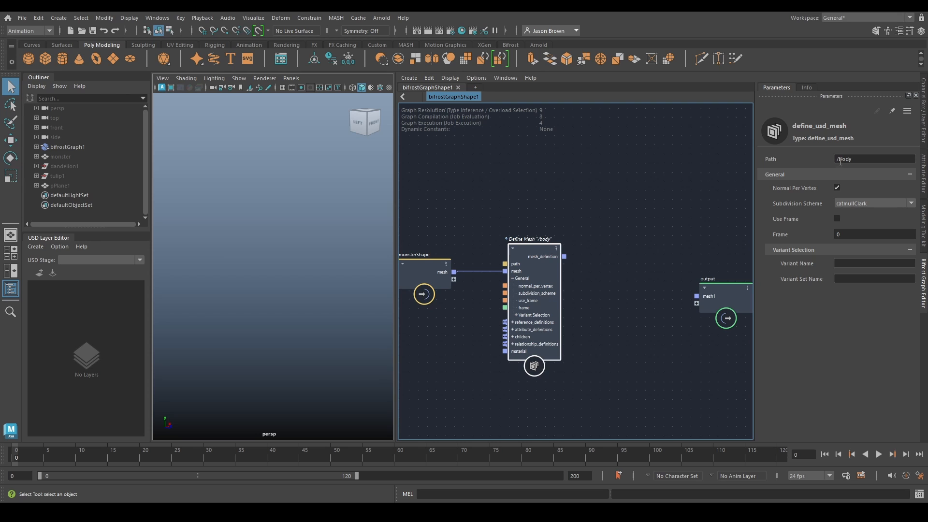
- Move the output node farther away and add a define_usd_prim node above and between the define_usd_mesh and output nodes
mouse_move(650, 257)
alt+middle_down()
mouse_move(625, 250)
mouse_move(638, 260)
alt+middle_up()
scroll(635, 266, down, 3)
drag(684, 292, 722, 322)
key(Tab)
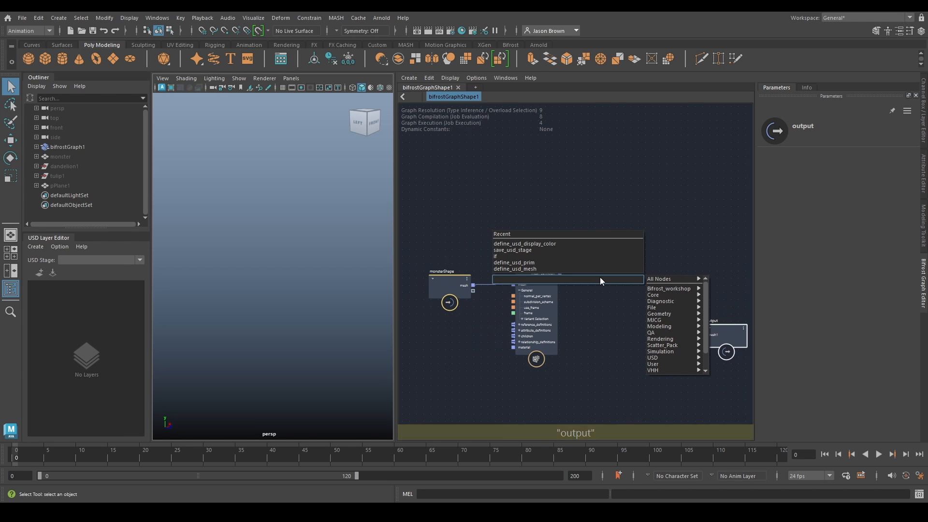
text(define_usd)
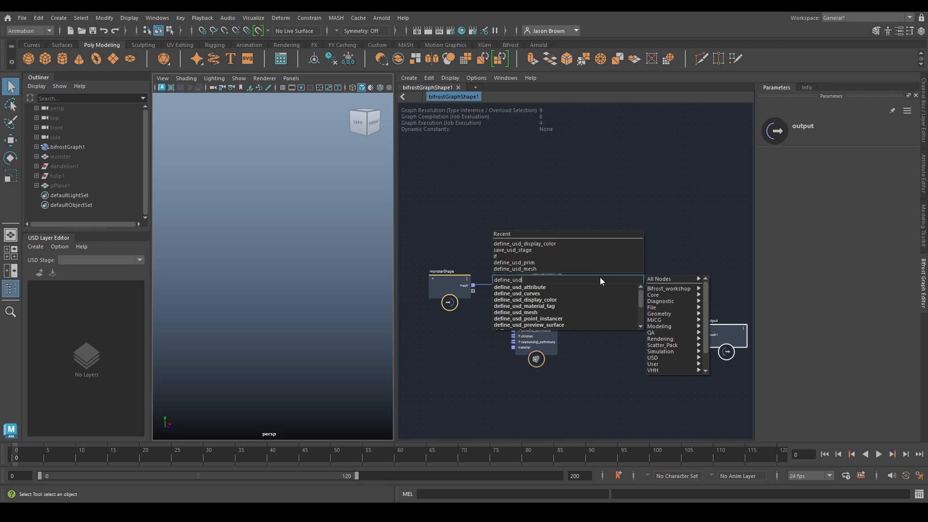
text(_prim)
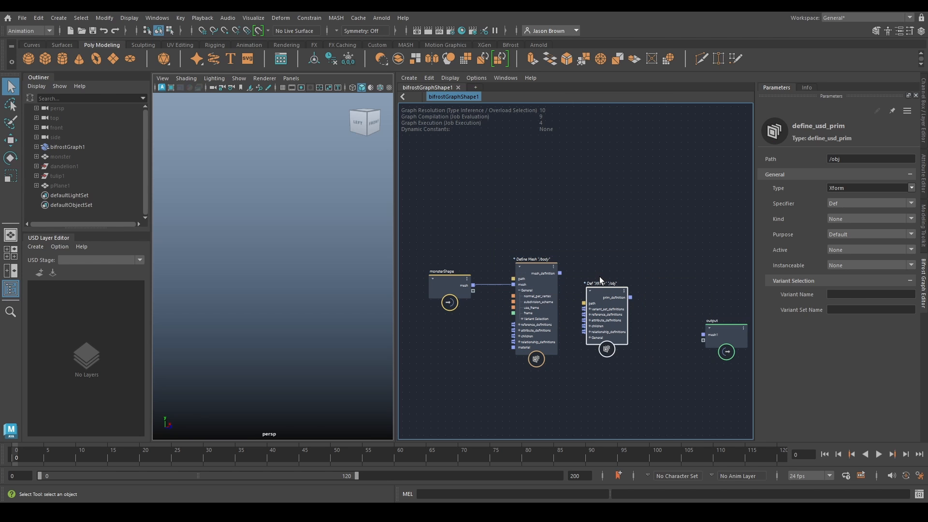
key(Return)
drag(606, 318, 605, 259)
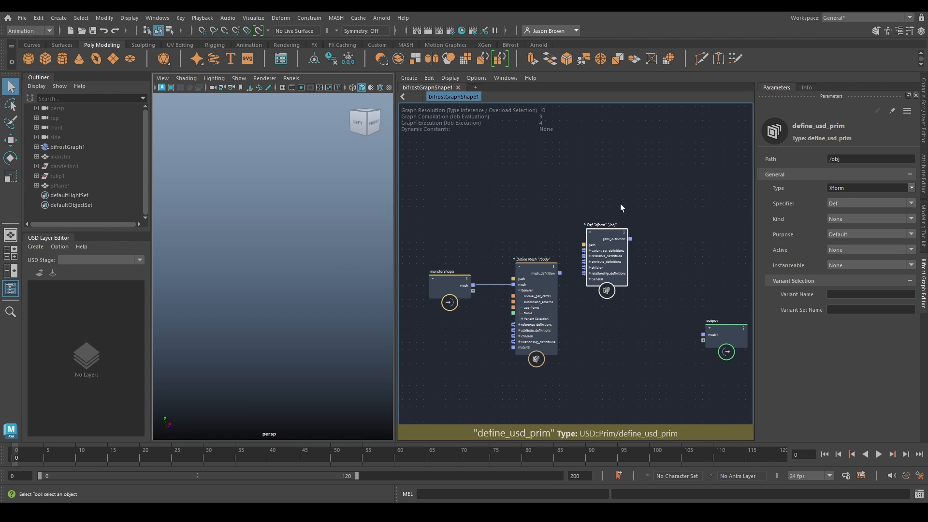
- Set the define_usd_prim node's path to /monster with type Xform, and shift the node slightly upward
click(572, 201)
drag(572, 198, 602, 242)
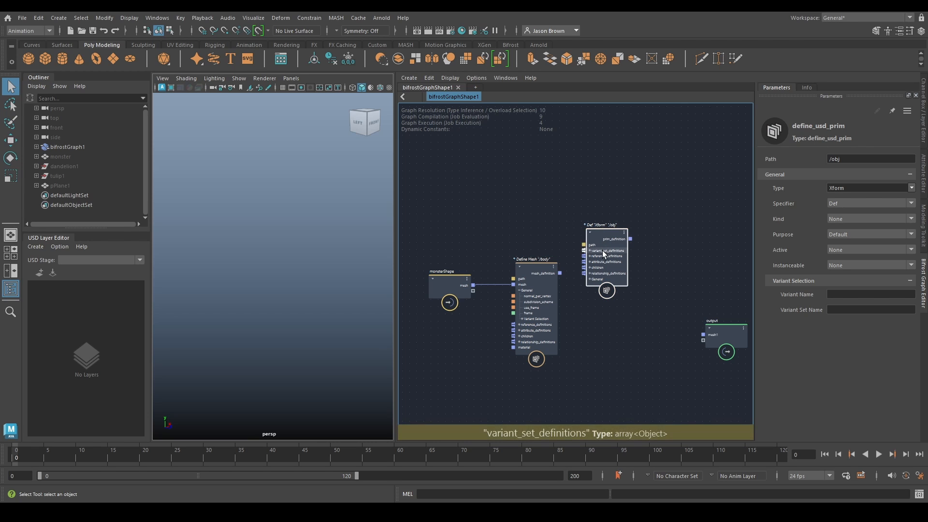
click(849, 160)
text(/monster)
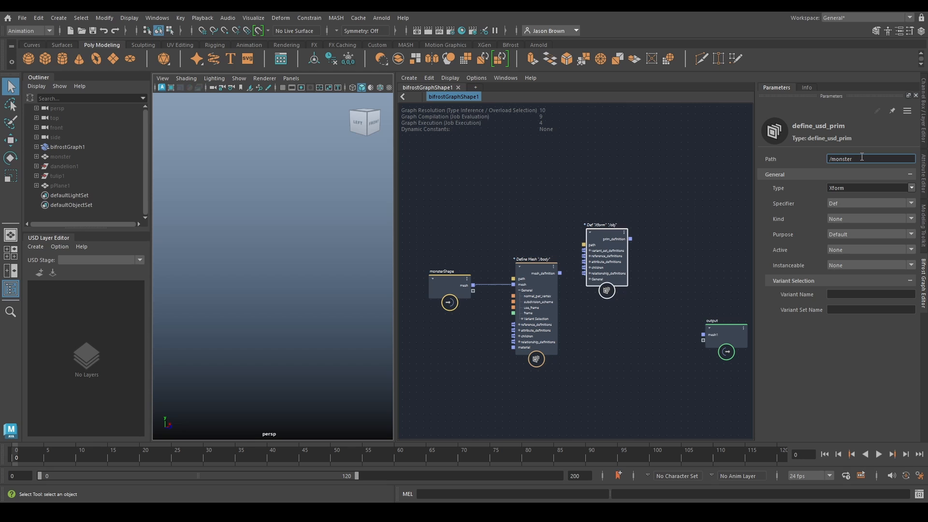
key(Return)
click(912, 189)
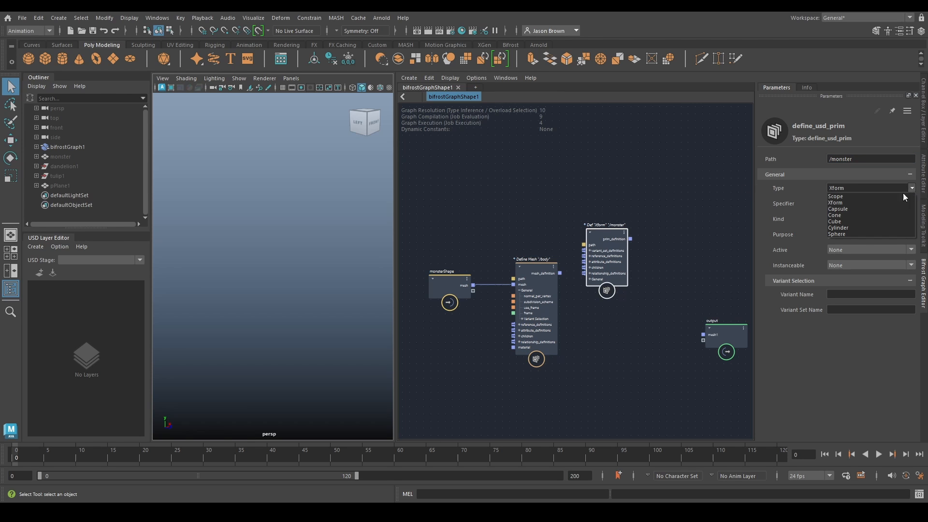
click(859, 202)
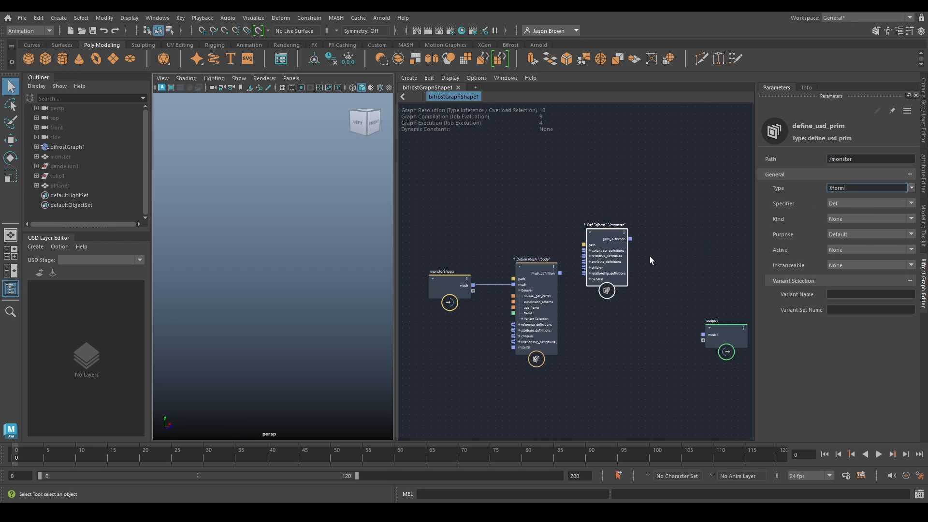
drag(608, 261, 612, 255)
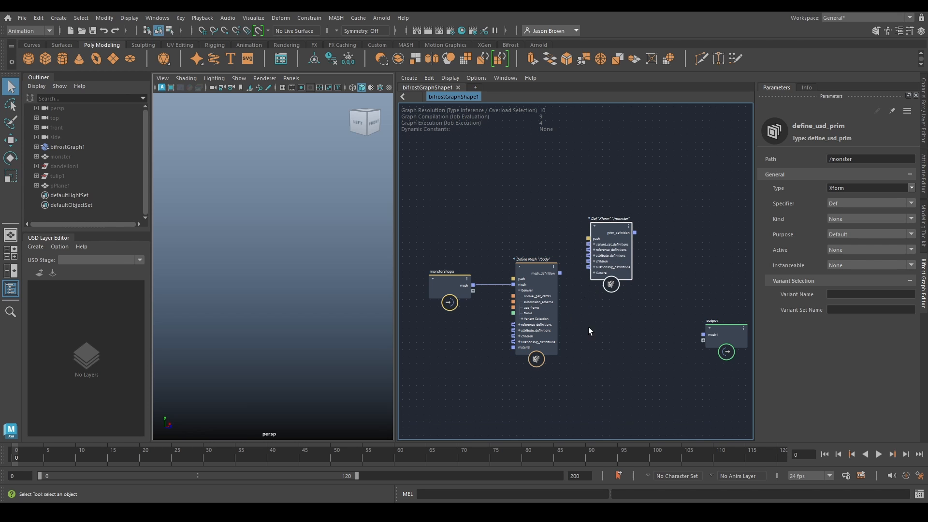
scroll(579, 248, up, 4)
scroll(579, 248, down, 3)
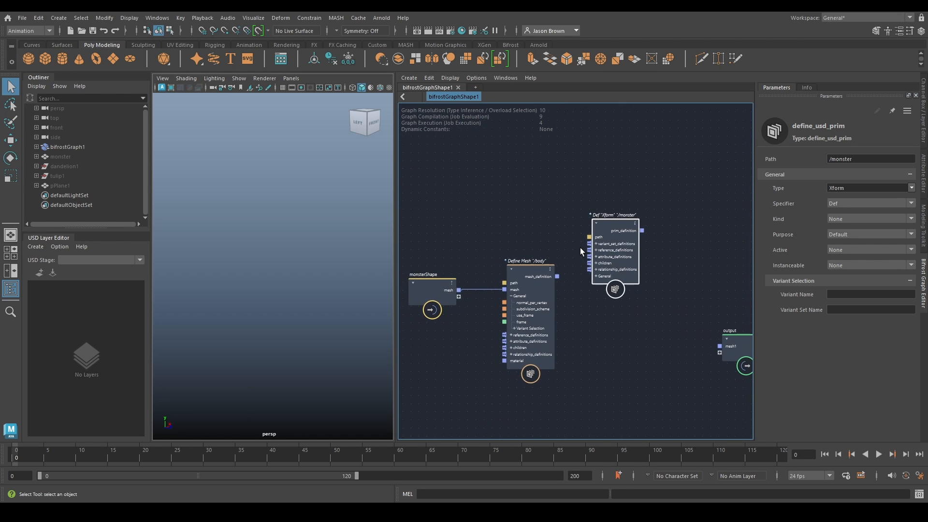
scroll(579, 253, up, 1)
alt+middle_drag(567, 246, 580, 232)
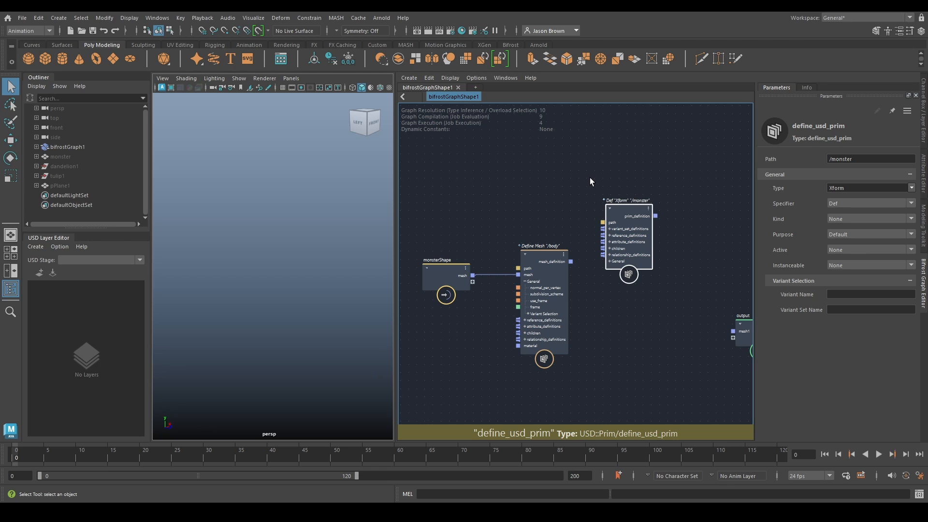
click(850, 161)
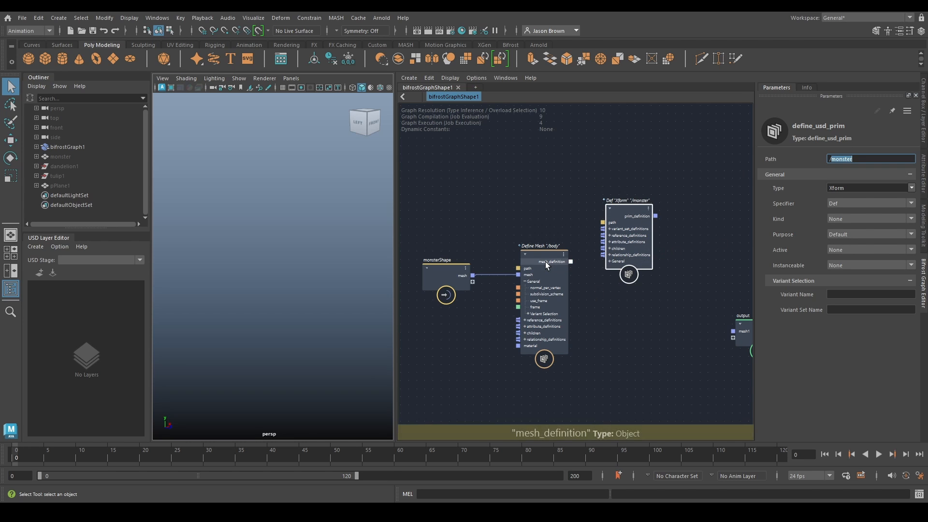
- Connect define_usd_mesh's mesh_definition output to the children port of define_usd_prim, and lower the prim node slightly to line up the ports
click(545, 291)
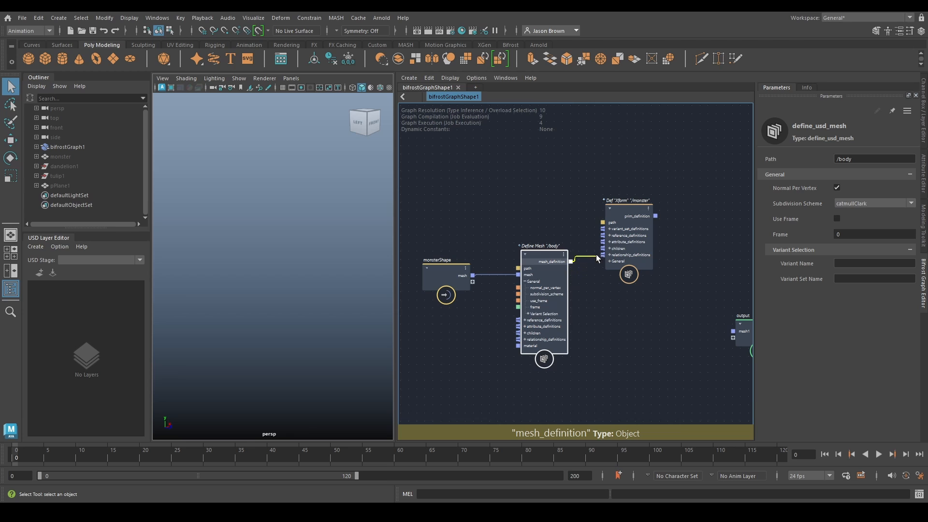
drag(596, 254, 604, 248)
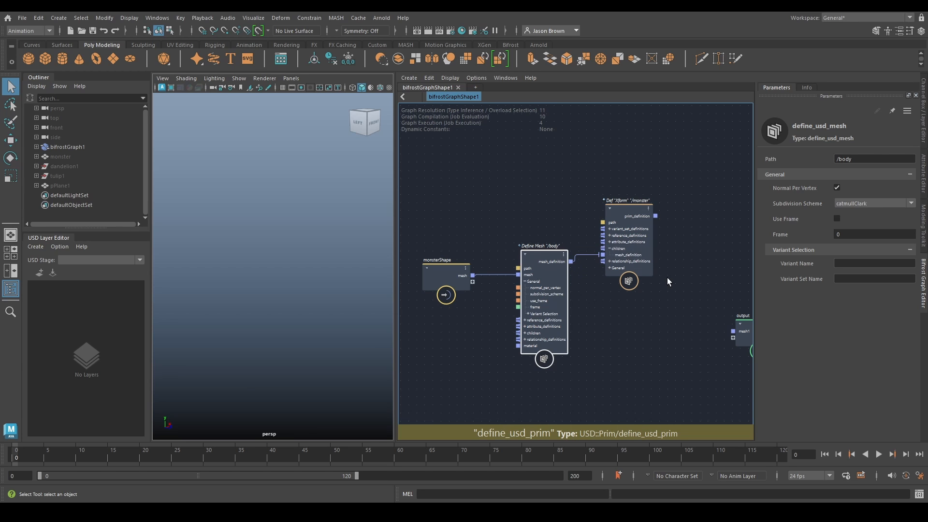
click(632, 222)
drag(632, 210, 631, 217)
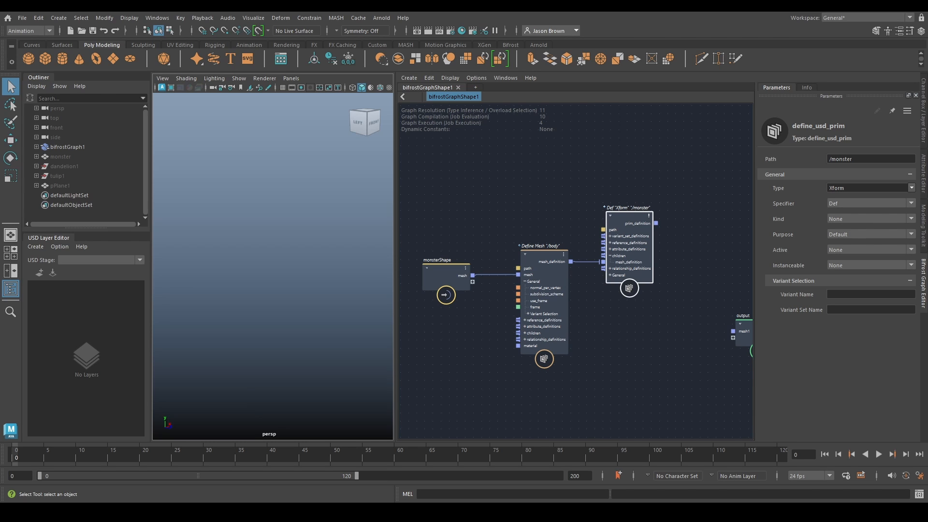
- Create a define_usd_display_color node from the attribute_definitions port of define_usd_mesh and place it directly below the monsterShape node
alt+middle_drag(599, 309, 612, 278)
click(655, 309)
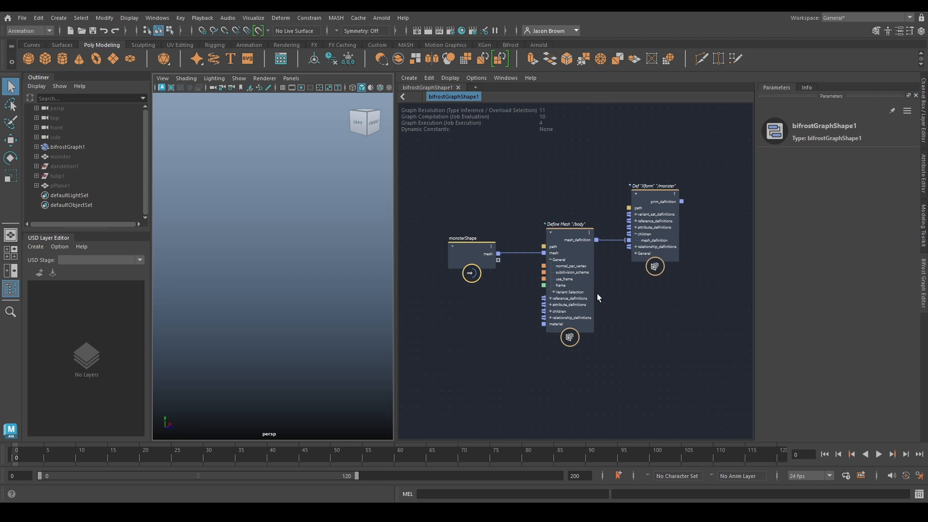
right_click(563, 305)
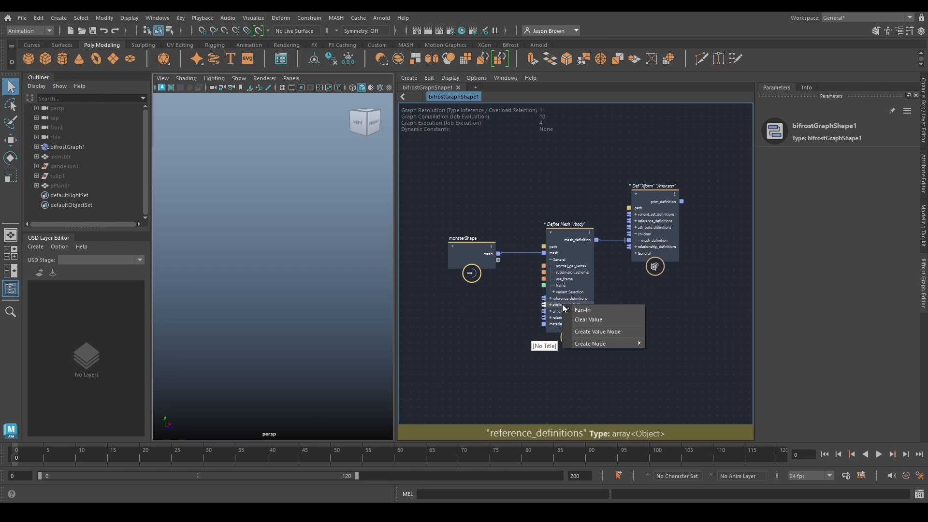
mouse_move(592, 344)
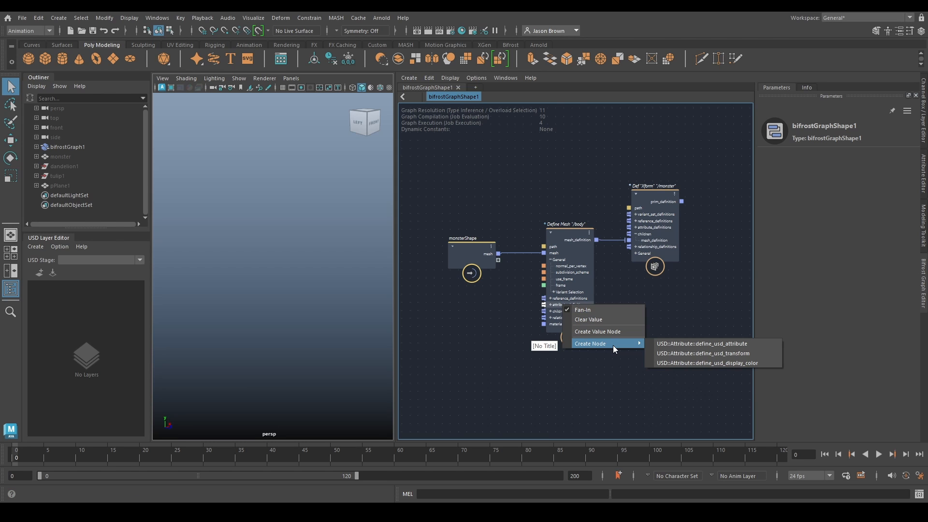
click(710, 363)
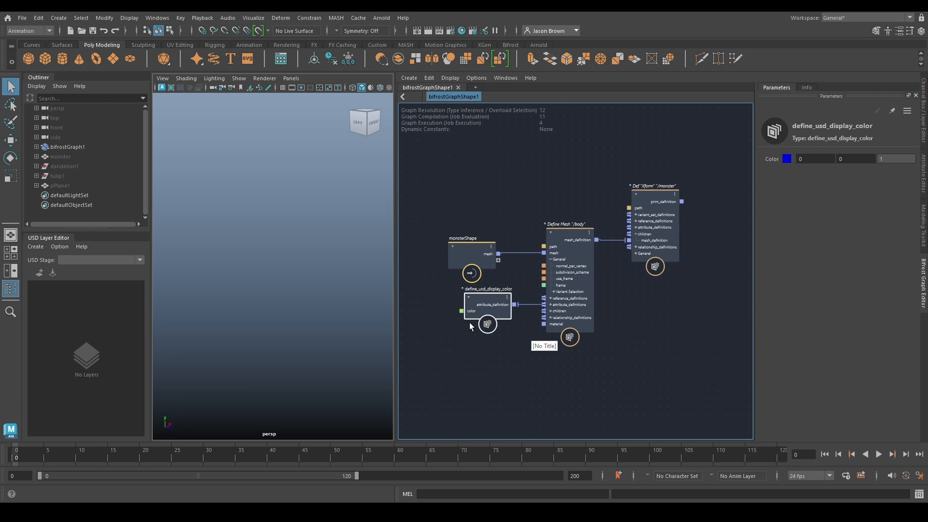
drag(477, 311, 460, 310)
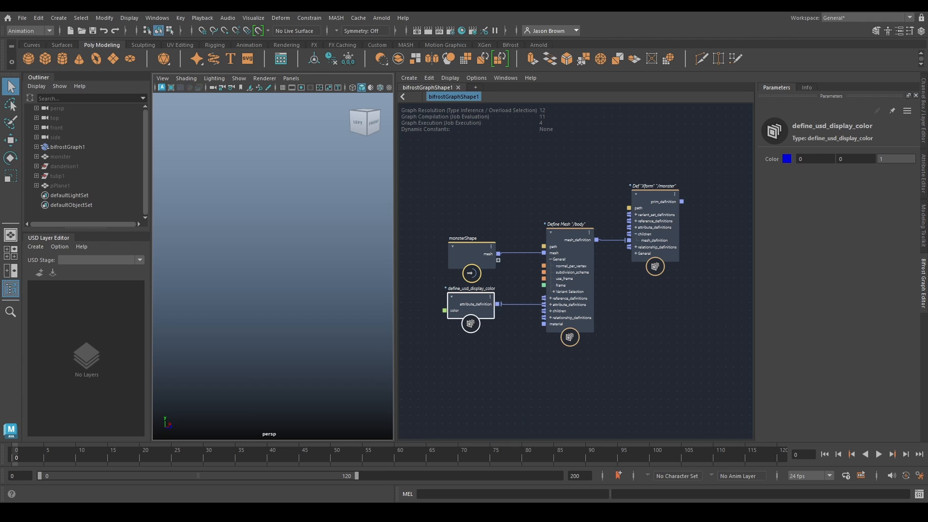
drag(522, 198, 602, 238)
drag(621, 163, 687, 208)
drag(461, 347, 473, 308)
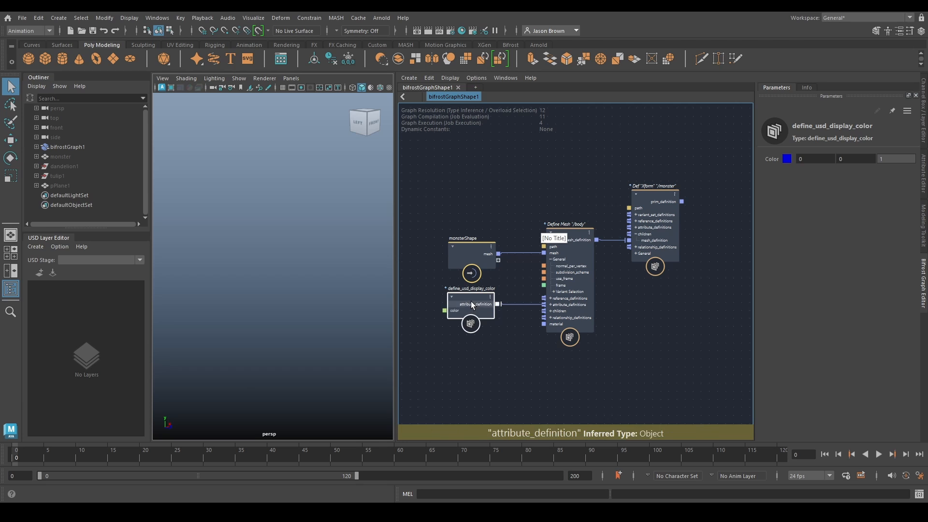
click(545, 208)
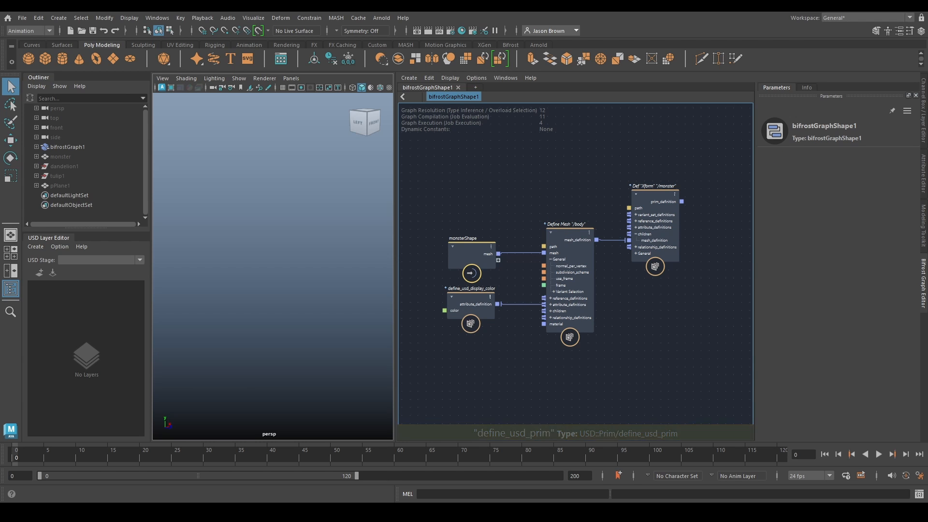
- Set the define_usd_display_color node's color to 0.1823, 0.4518, 0.5431
scroll(492, 307, up, 2)
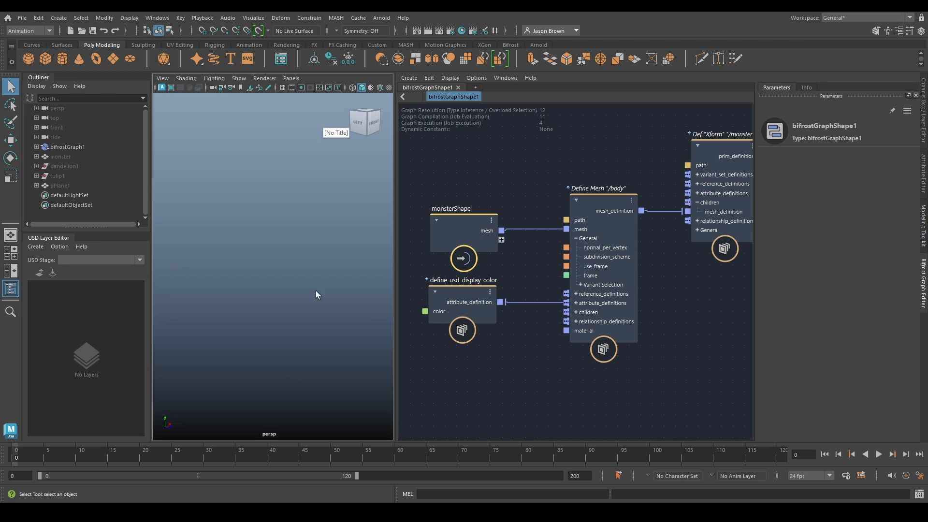
click(450, 301)
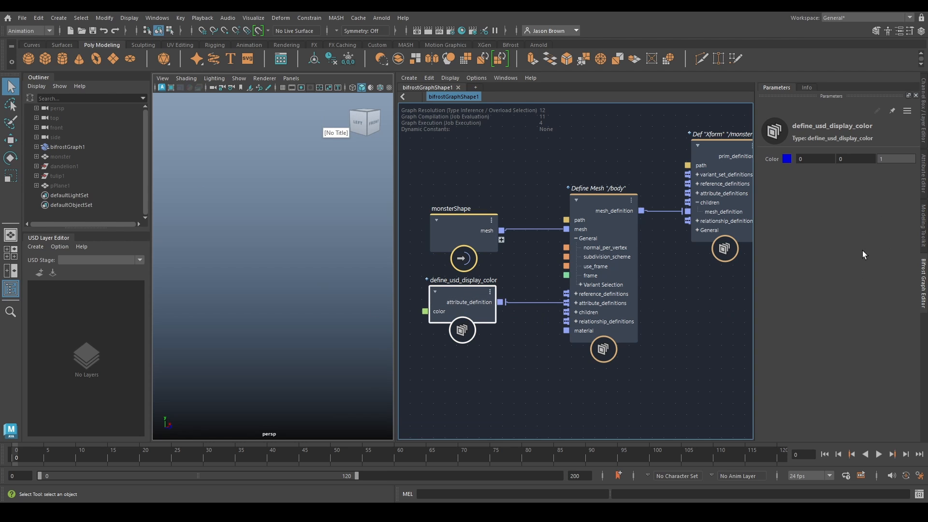
click(809, 159)
text(0.18)
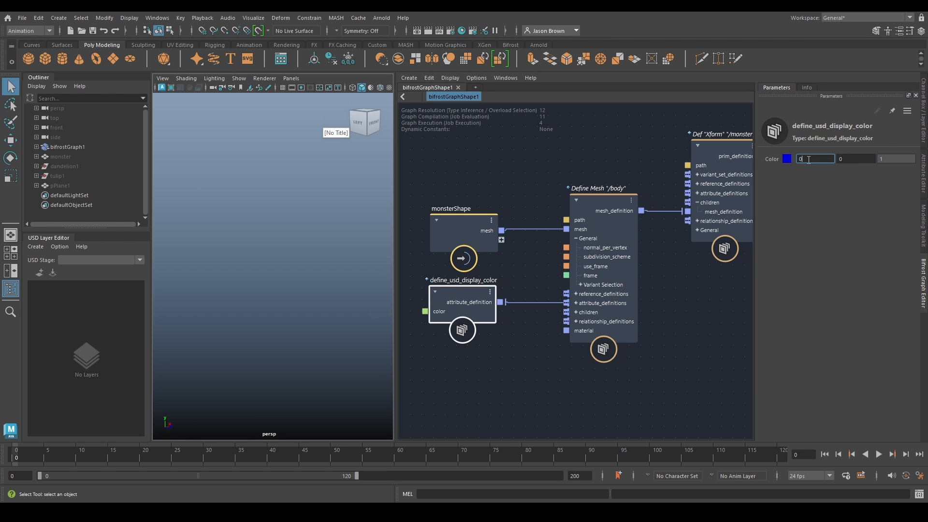
text(23)
key(Tab)
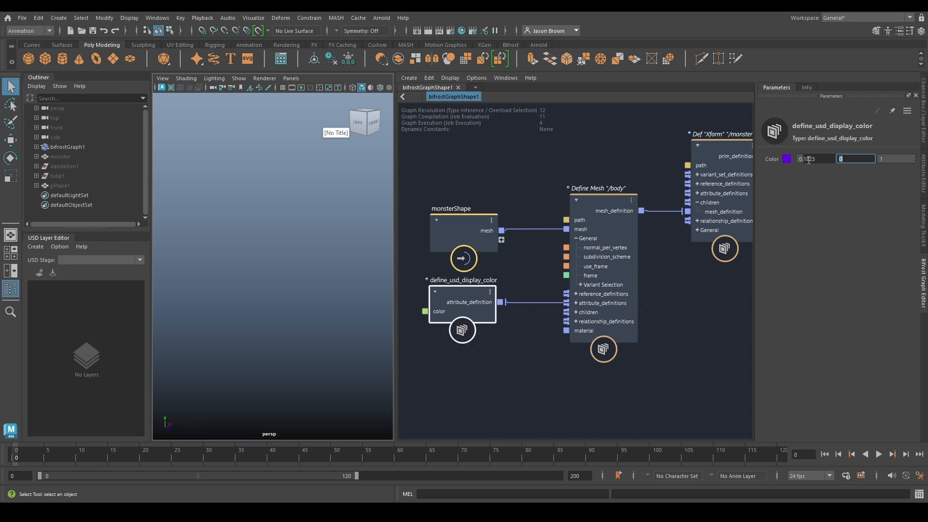
text(0.4518)
key(Tab)
text(0.5431)
key(Return)
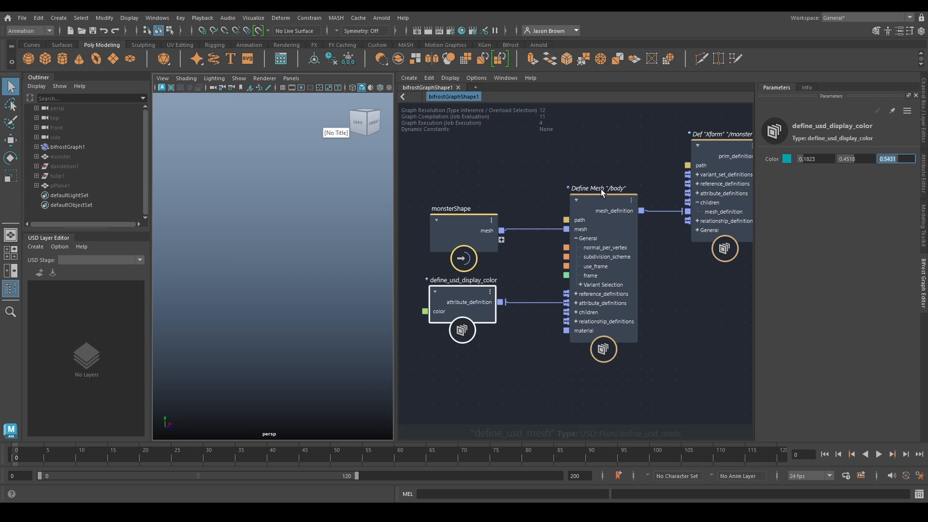
- Add a create_usd_stage node and place it directly above the define_usd_prim node
key(a)
click(660, 356)
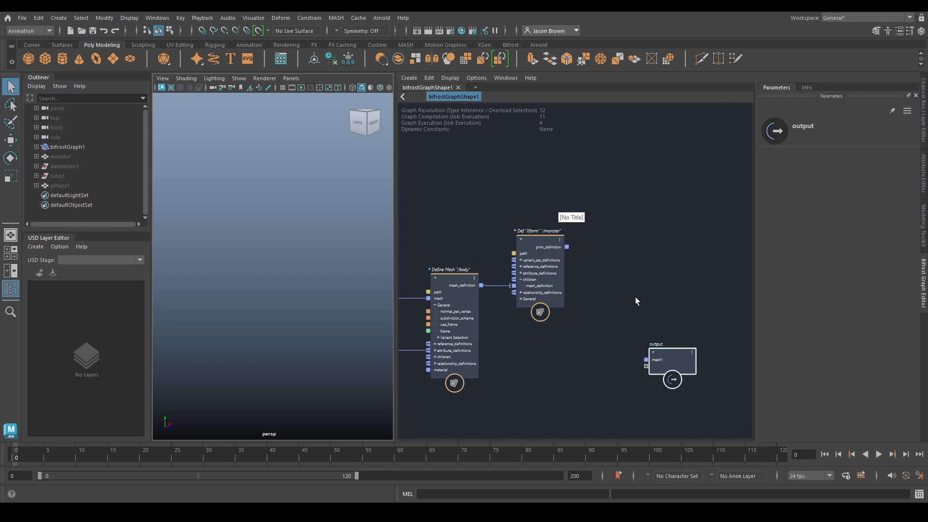
middle_drag(627, 267, 622, 292)
click(541, 175)
key(Tab)
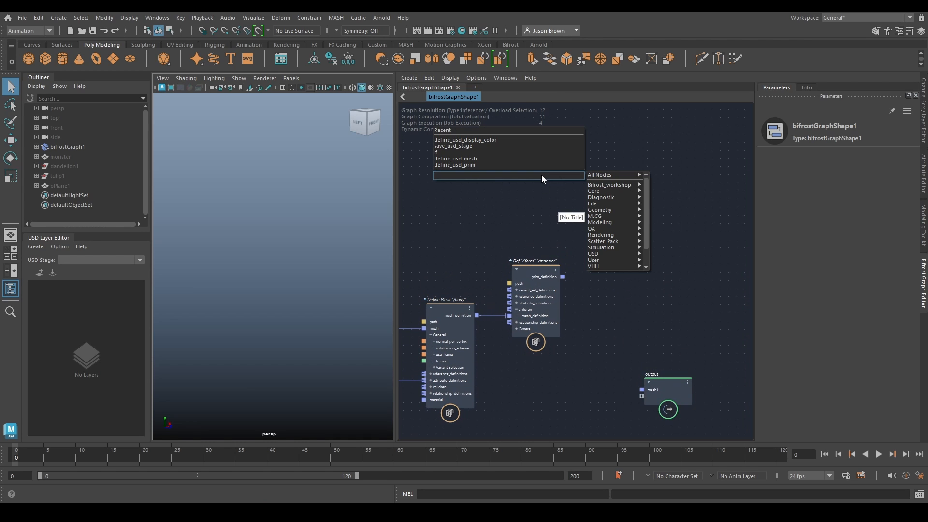
text(create)
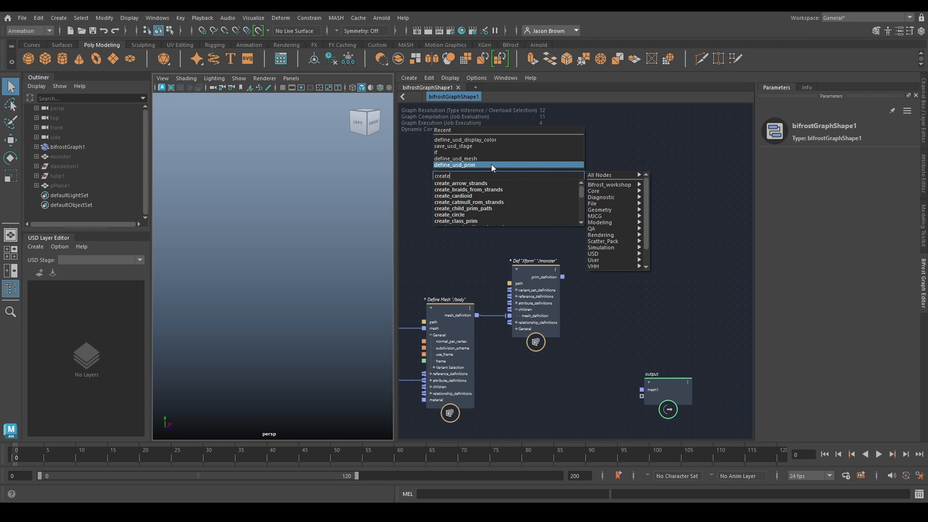
text(_usd_st)
key(Return)
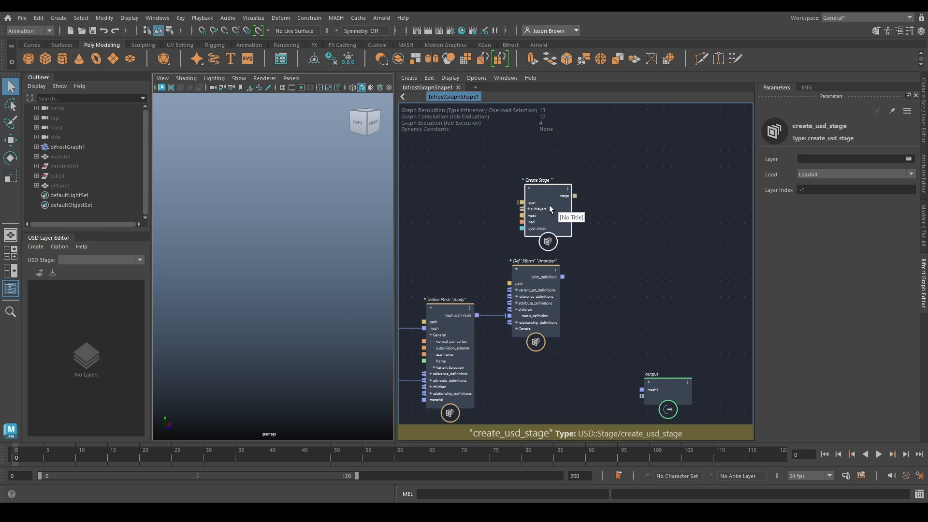
drag(549, 205, 539, 202)
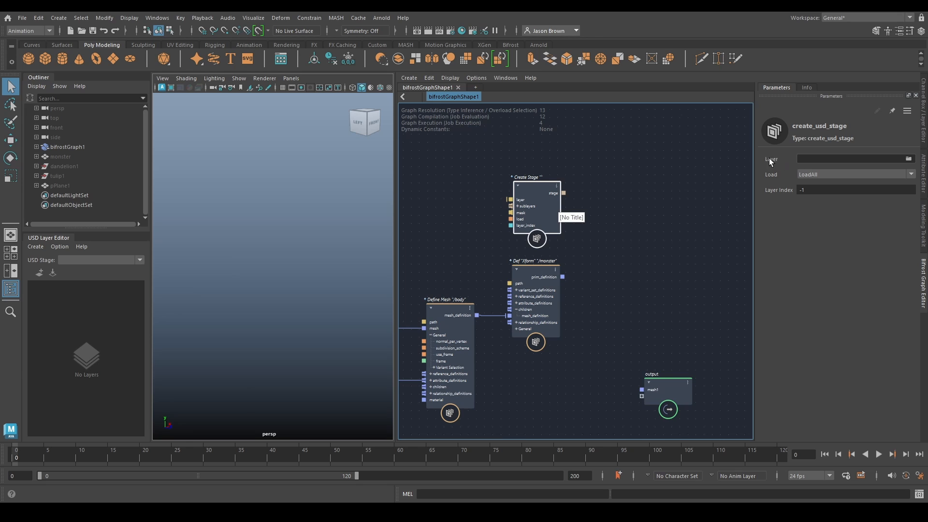
- Set the create_usd_stage node's layer to a file named monster.usda in the usd folder of the default Maya project
click(909, 159)
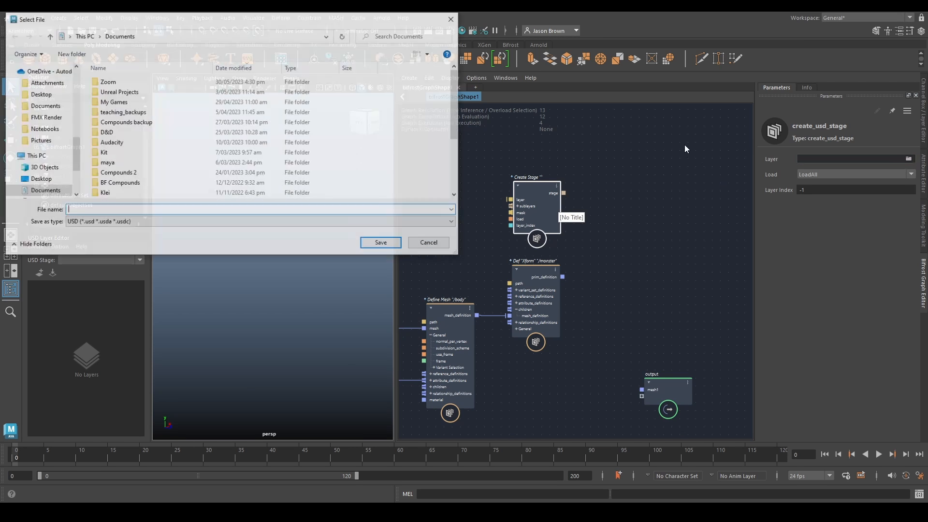
scroll(33, 128, up, 1)
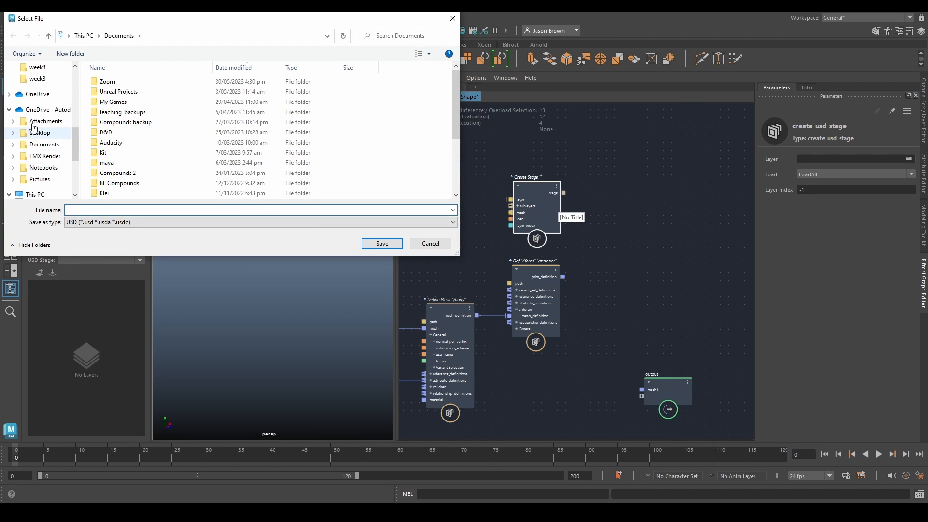
scroll(34, 128, up, 10)
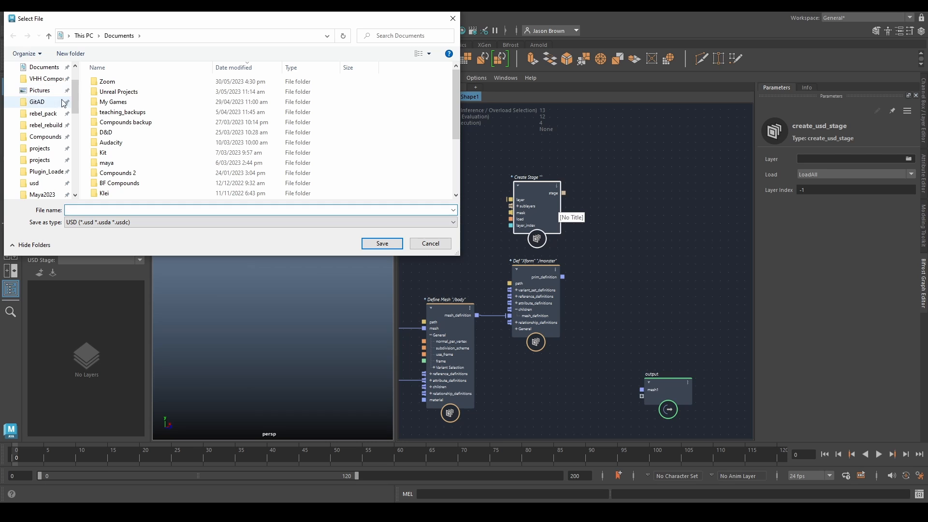
scroll(53, 130, down, 1)
click(36, 171)
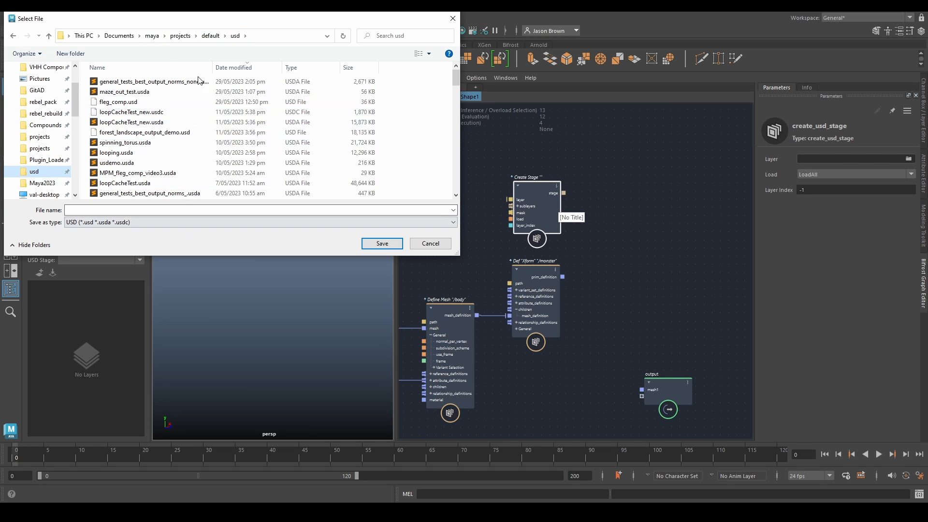
drag(175, 24, 250, 60)
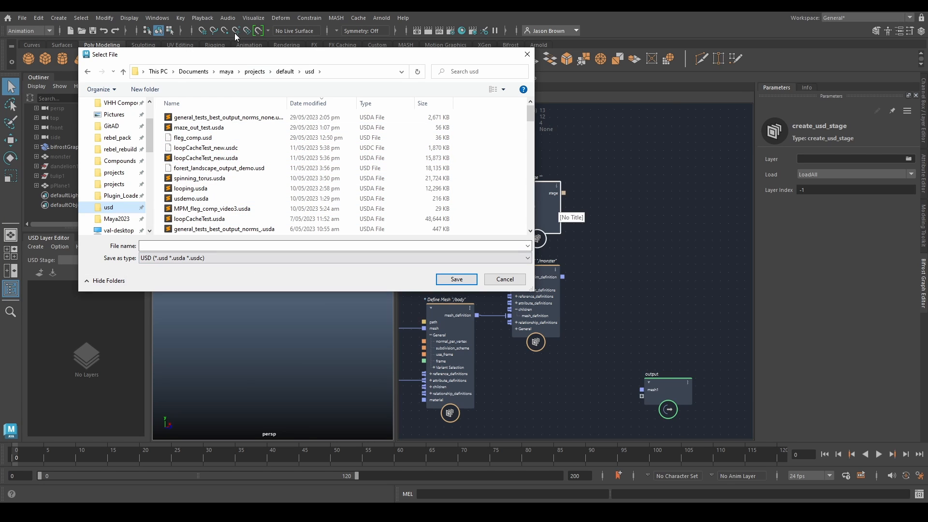
drag(181, 54, 309, 124)
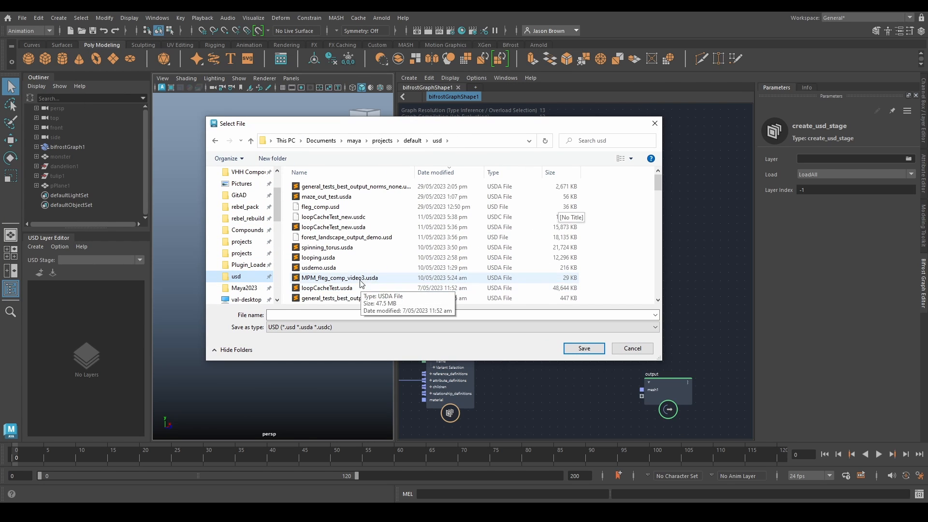
click(364, 314)
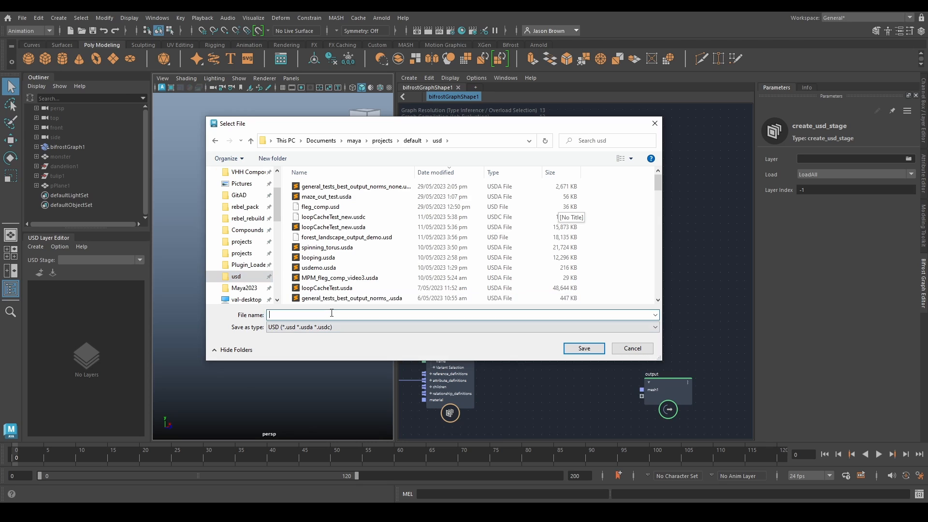
text(monster.usd)
text(a)
click(584, 349)
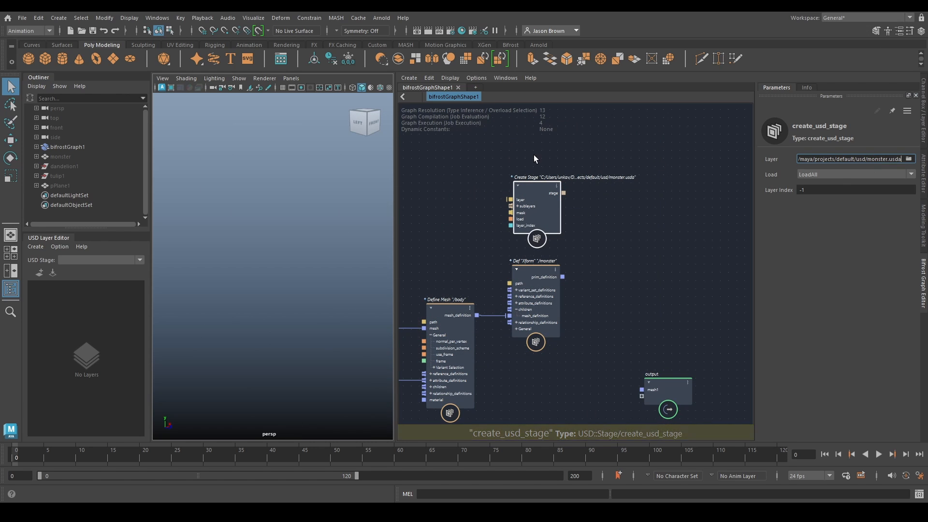
click(520, 218)
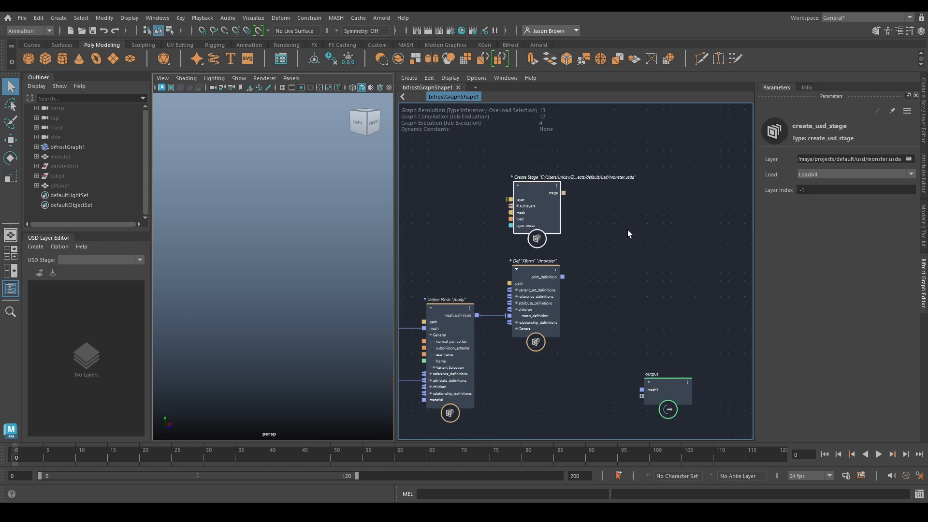
- Add an add_to_stage node and place it just beyond the create_usd_stage and define_usd_prim nodes, vertically between them
click(586, 222)
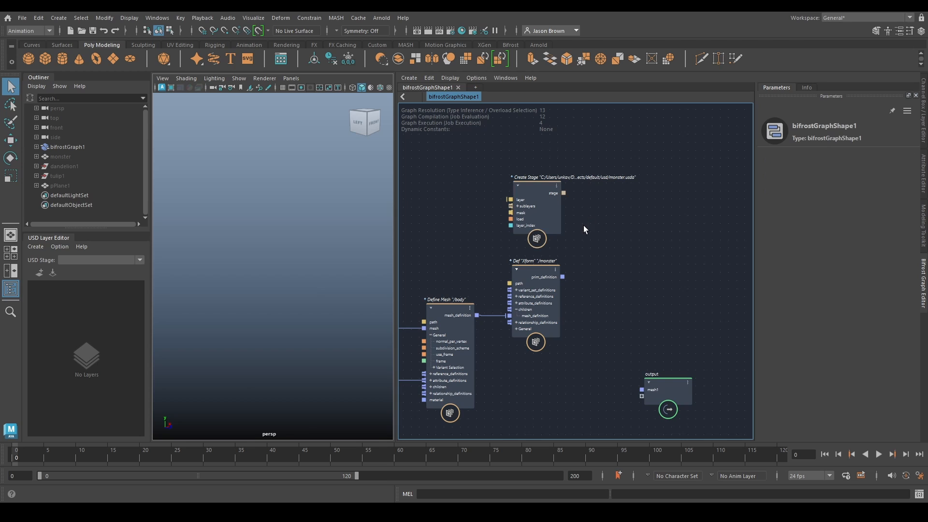
key(Tab)
text(addto)
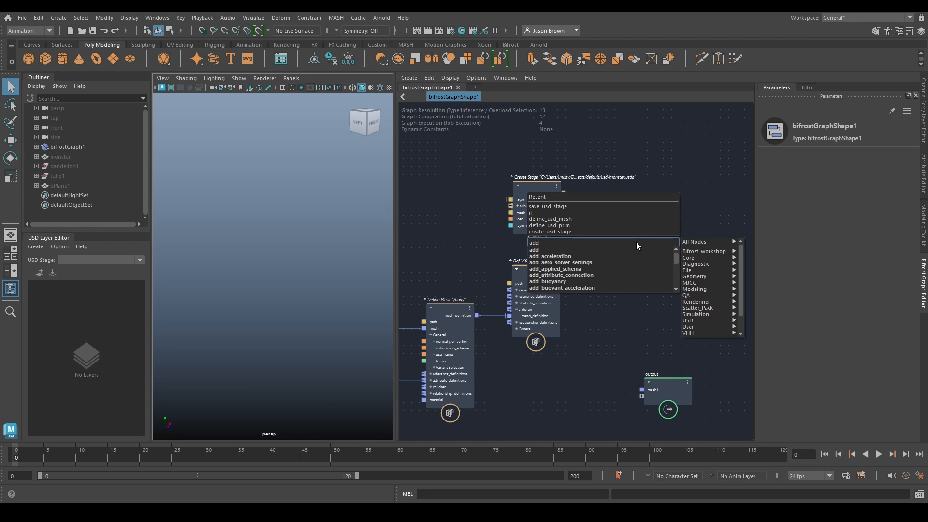
key(Down)
key(Down)
key(Down)
key(Down)
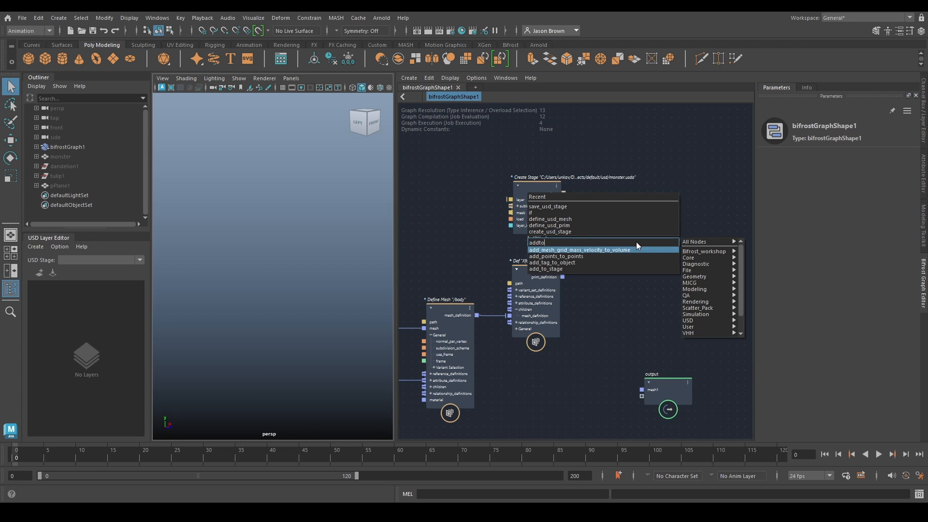
key(Return)
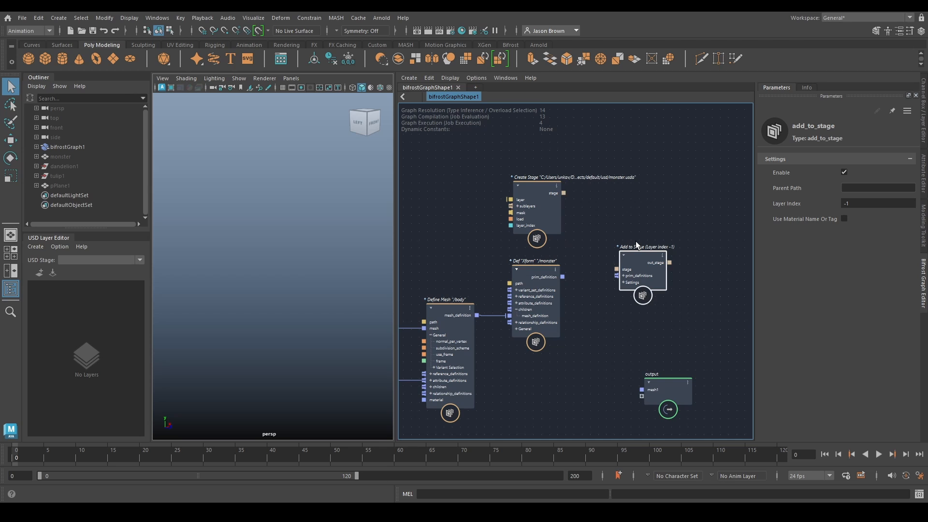
drag(653, 262, 623, 248)
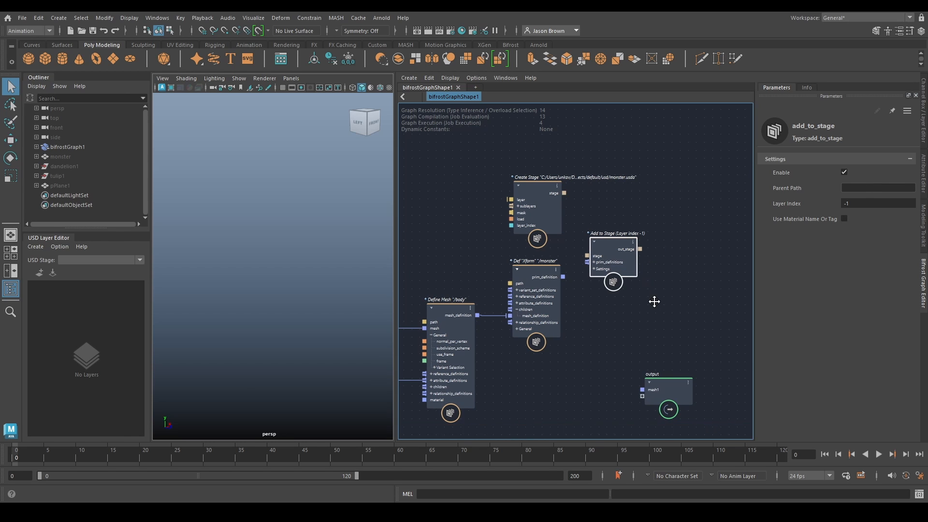
alt+middle_drag(654, 302, 653, 310)
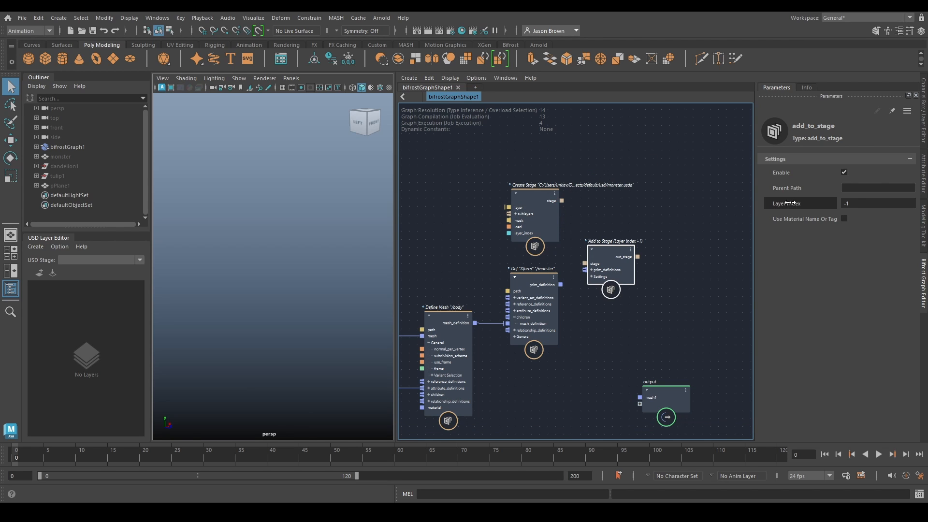
- Connect create_usd_stage's stage output to add_to_stage's stage input, and define_usd_prim's prim_definition to its prim_definitions input
click(865, 203)
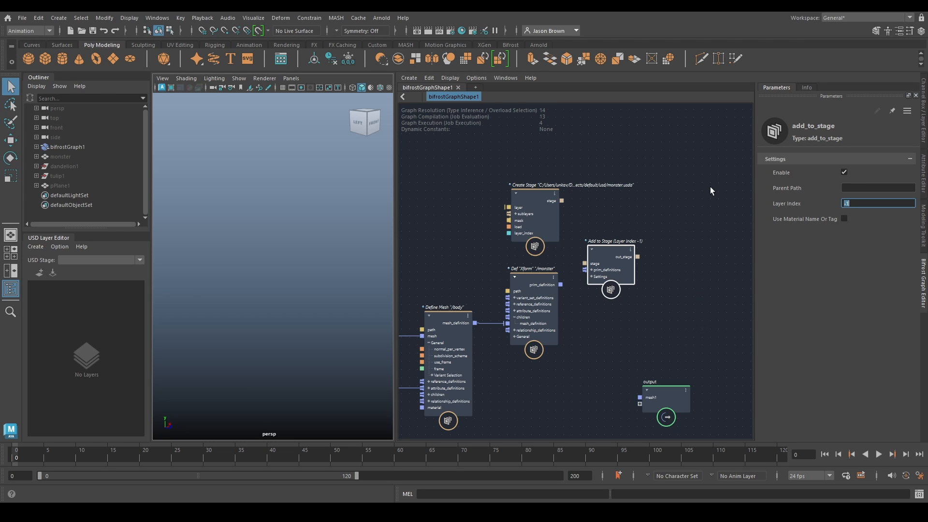
drag(562, 201, 589, 270)
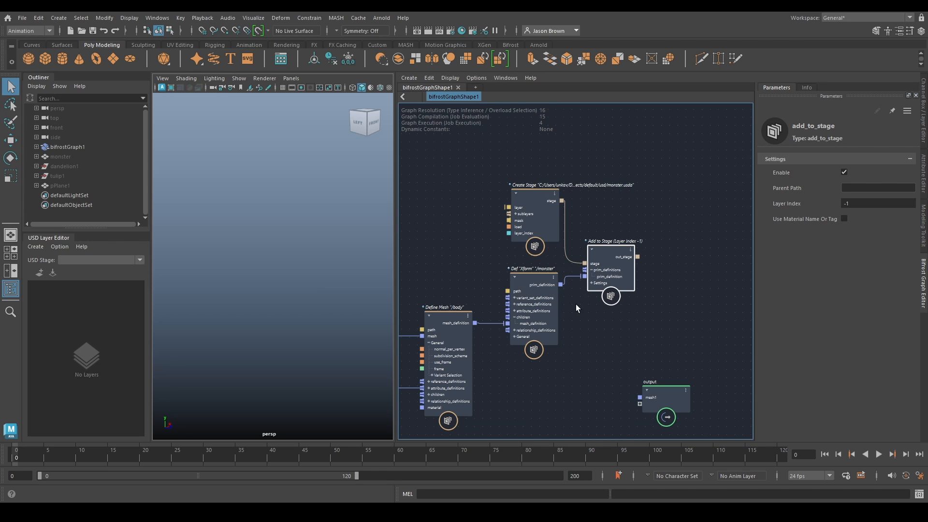
drag(498, 262, 568, 371)
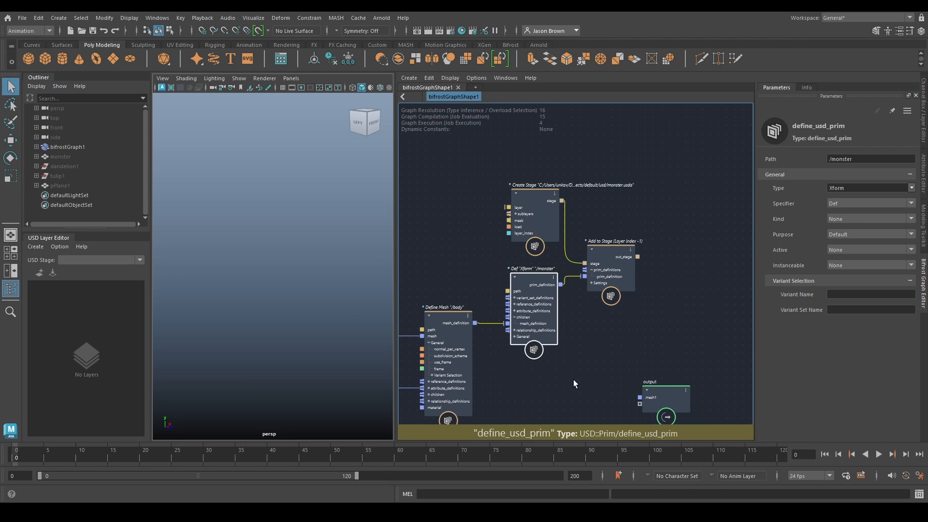
click(610, 274)
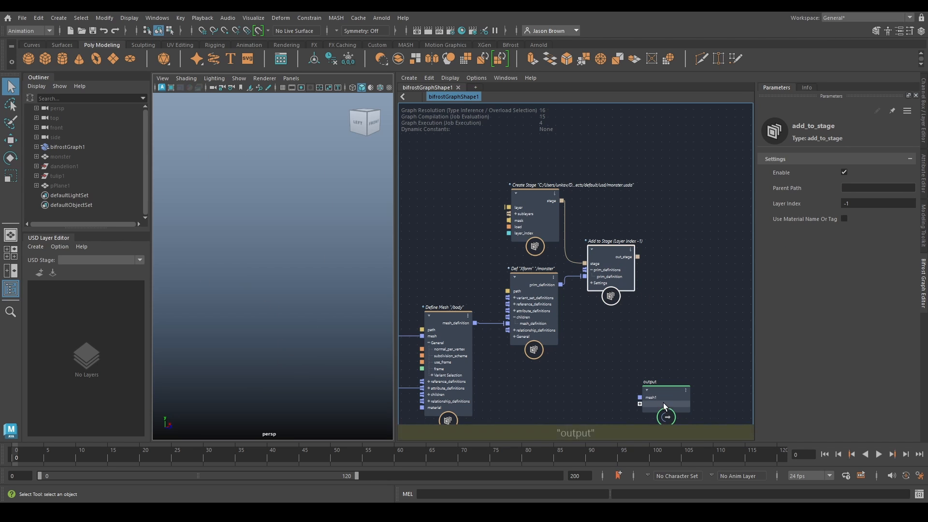
- Move the output node just beyond add_to_stage and replace its mesh1 port with a connection from out_stage
drag(652, 398, 685, 259)
right_click(682, 255)
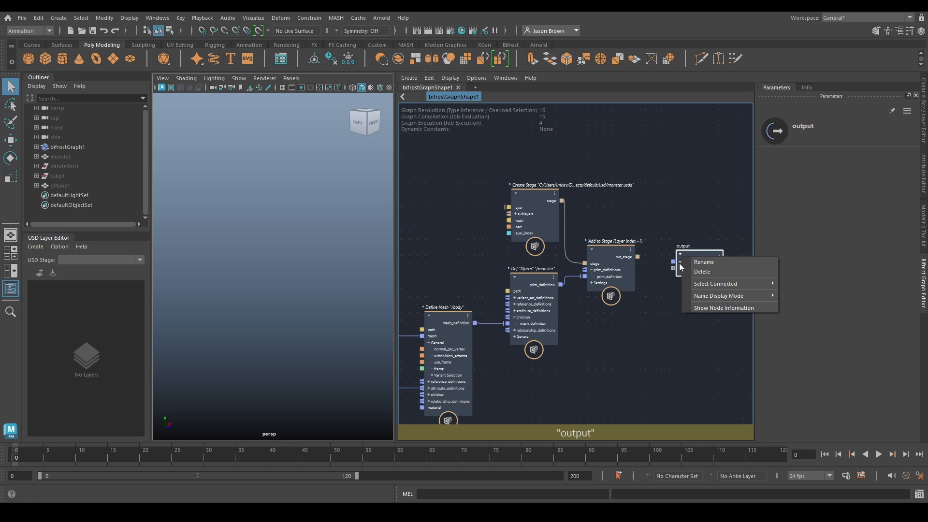
click(680, 262)
right_click(681, 262)
click(710, 277)
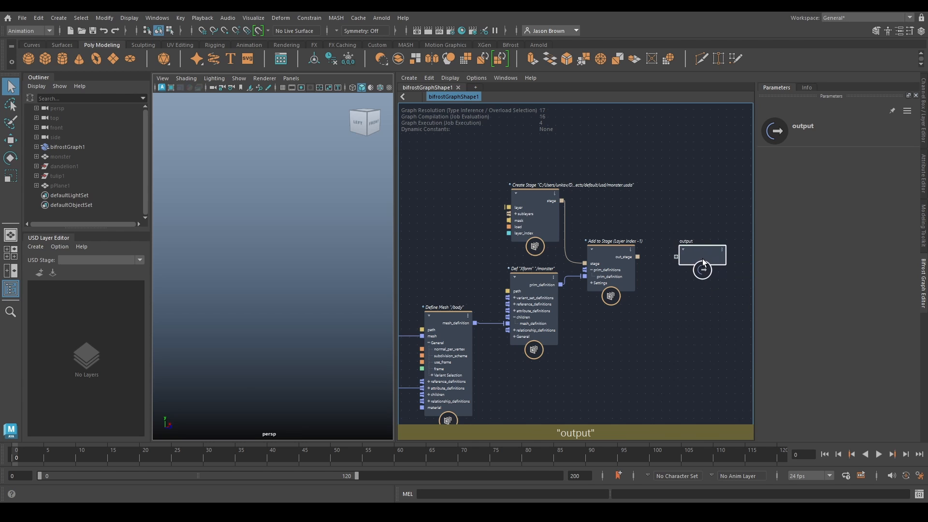
drag(638, 257, 678, 255)
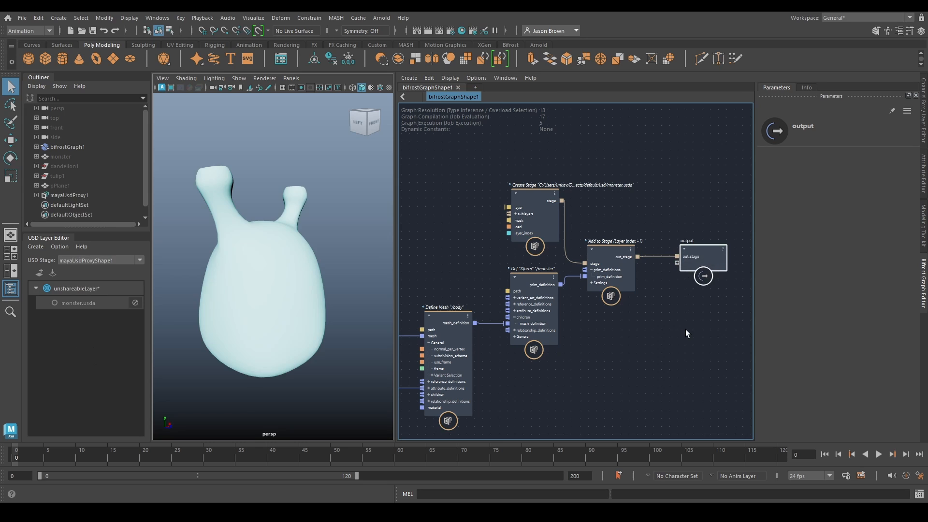
- Examine the monster's USD proxy and review the stage, mesh input, mesh definition, prim definition and add_to_stage nodes in the graph
click(282, 328)
alt+drag(282, 328, 290, 295)
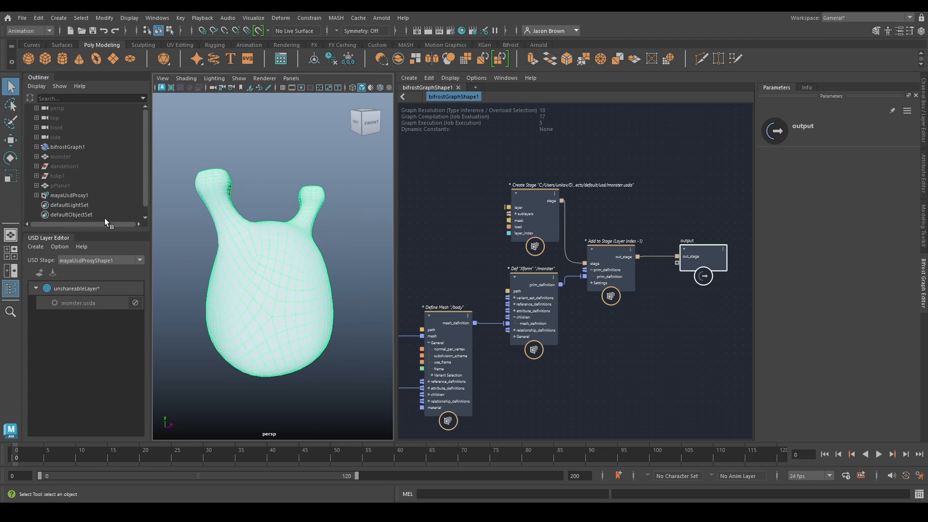
click(56, 196)
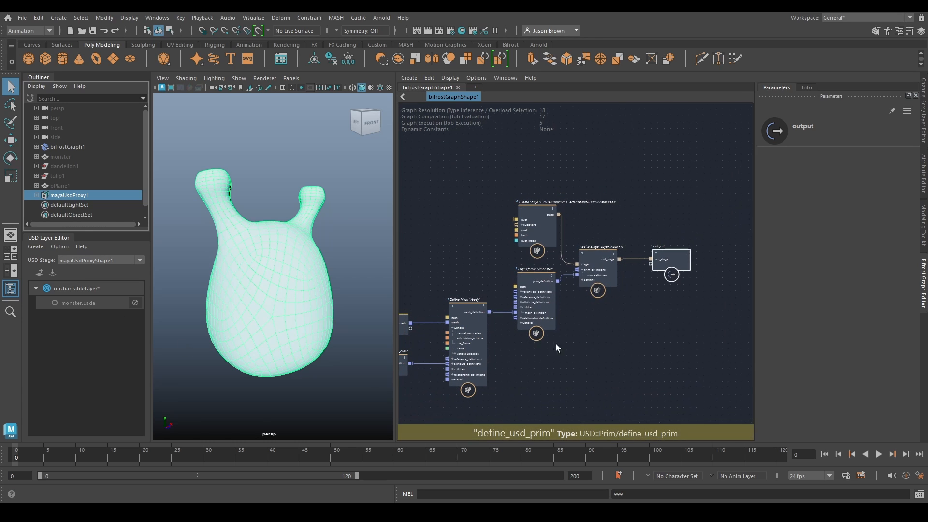
mouse_move(556, 343)
middle_down()
mouse_move(617, 345)
mouse_move(562, 327)
middle_up()
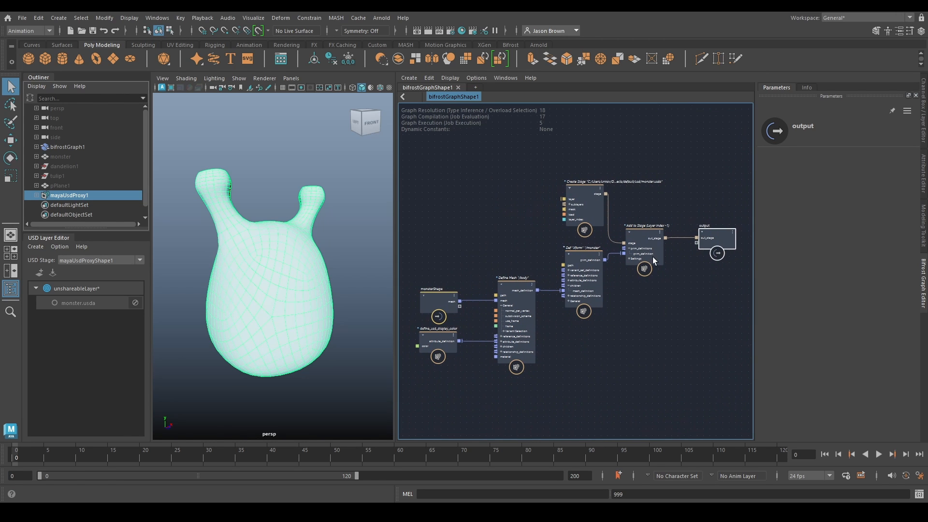
click(592, 204)
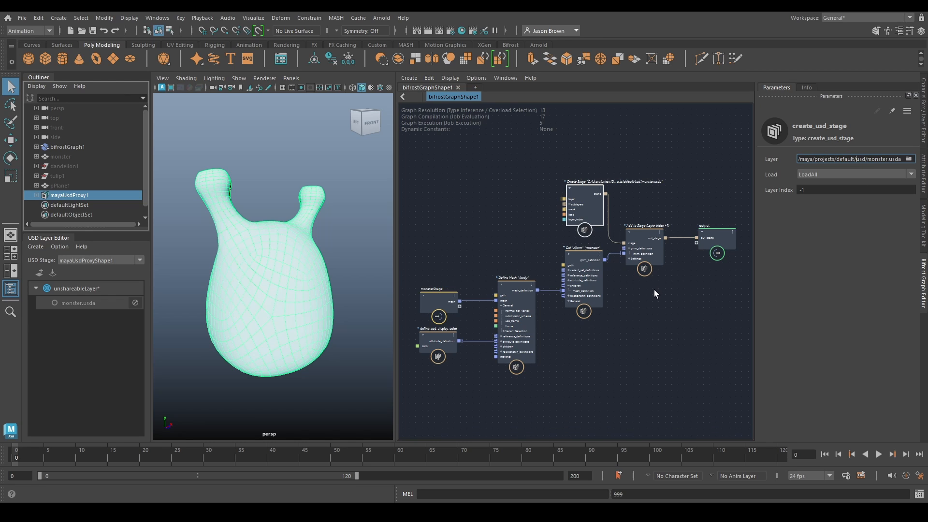
click(567, 364)
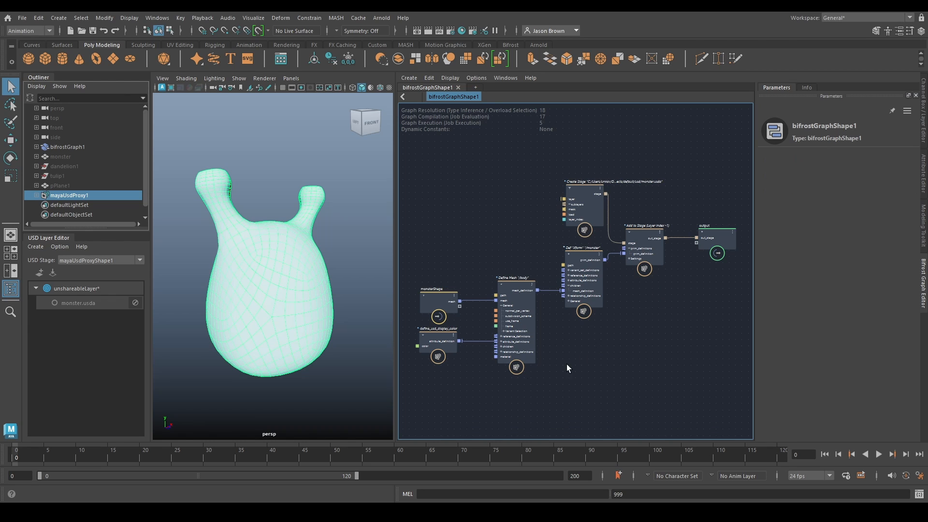
click(442, 310)
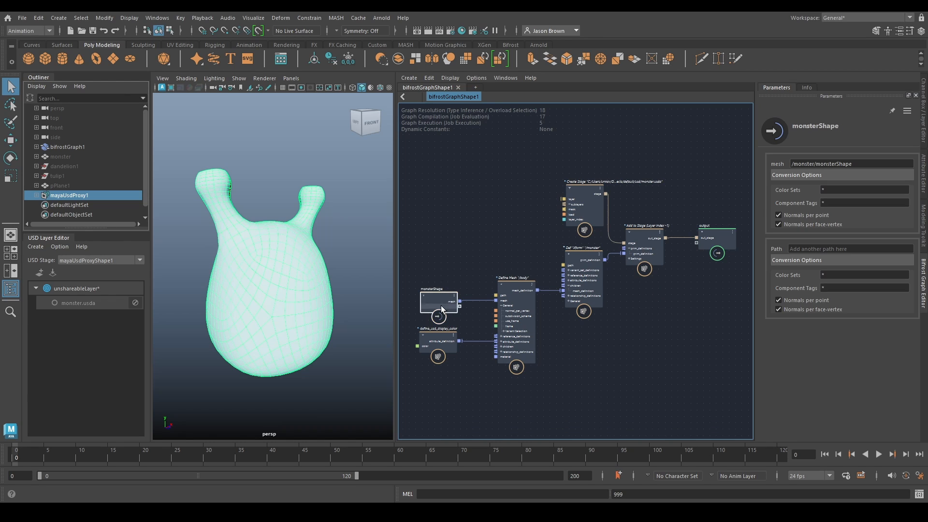
click(506, 256)
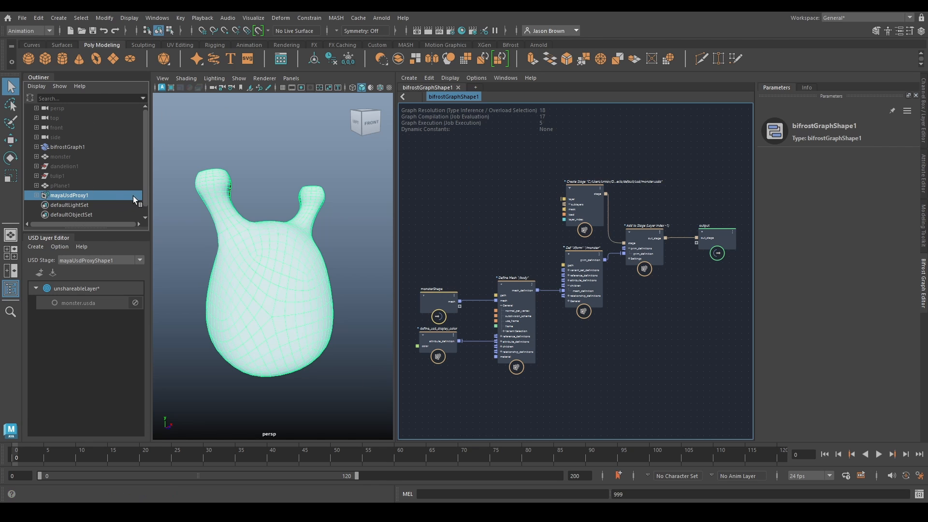
click(511, 286)
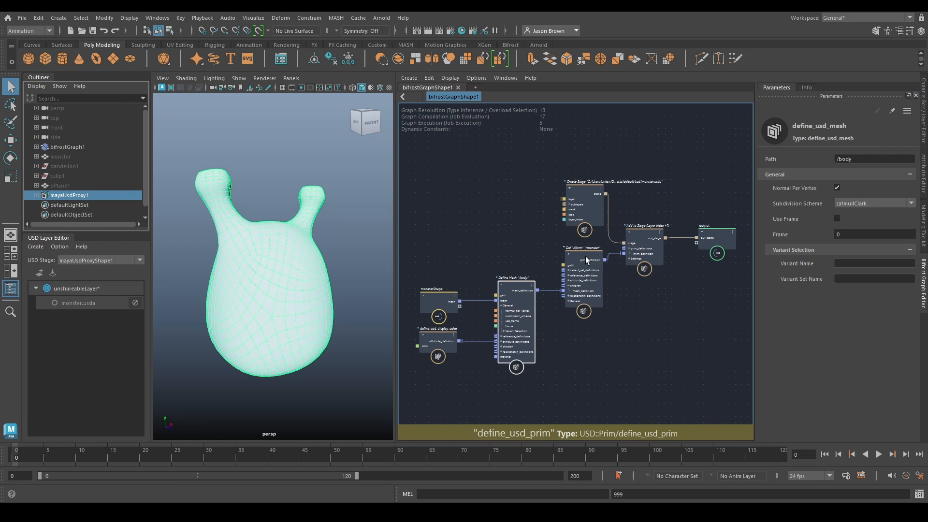
click(583, 283)
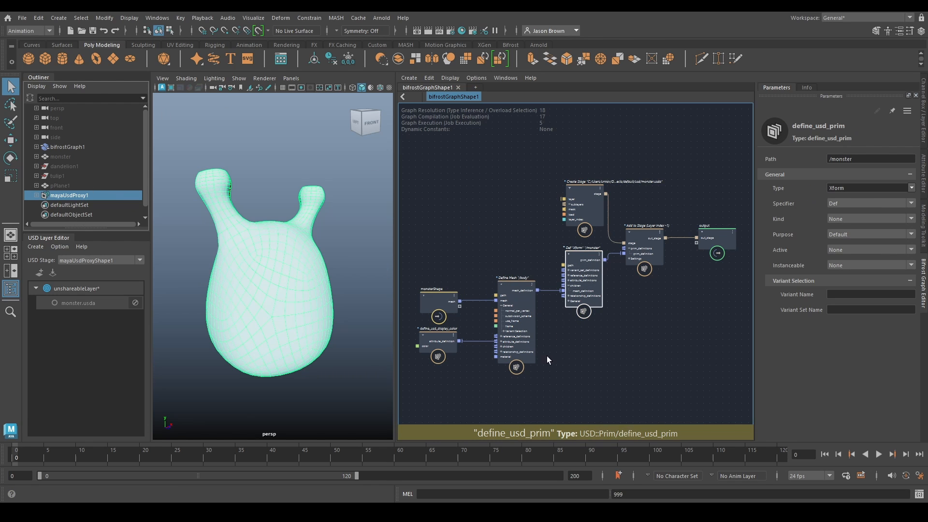
click(638, 233)
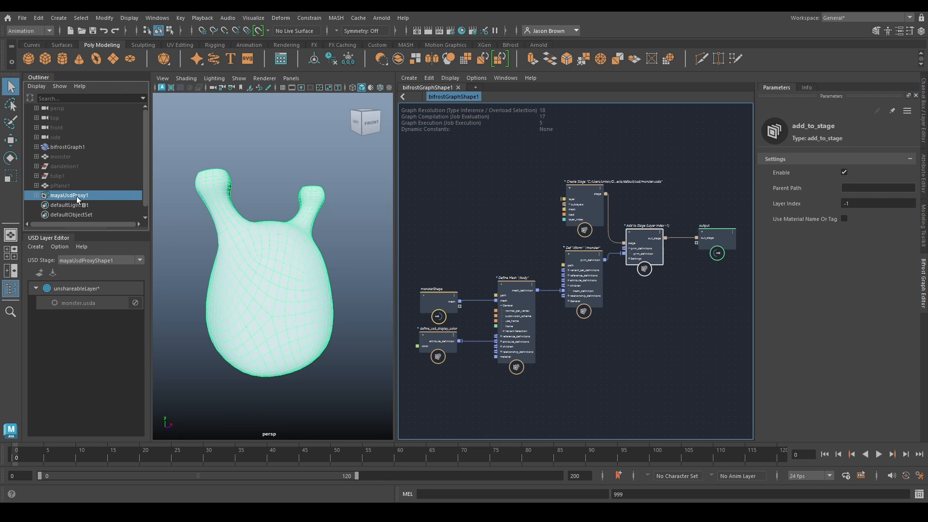
- Hide the bifrostGraph1 object so that only the USD proxy is displayed in the scene
click(60, 148)
key(h)
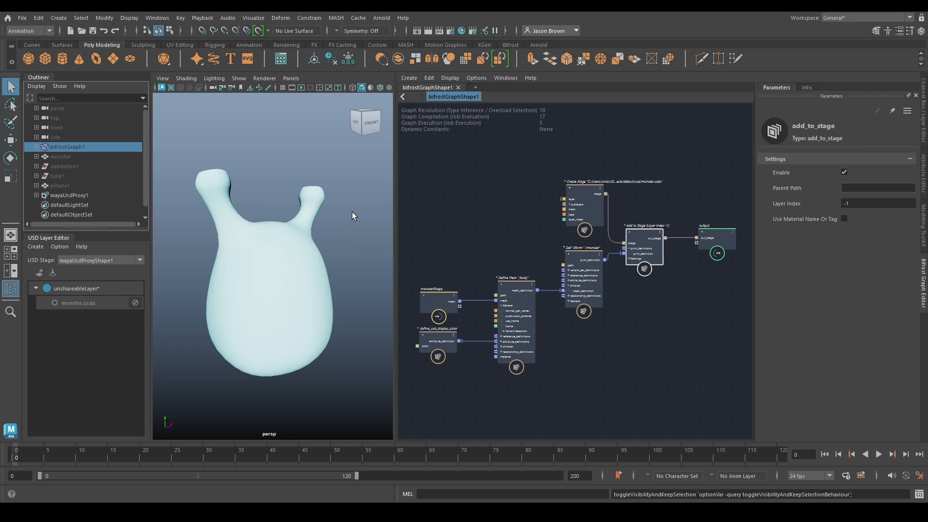
alt+drag(351, 213, 344, 233)
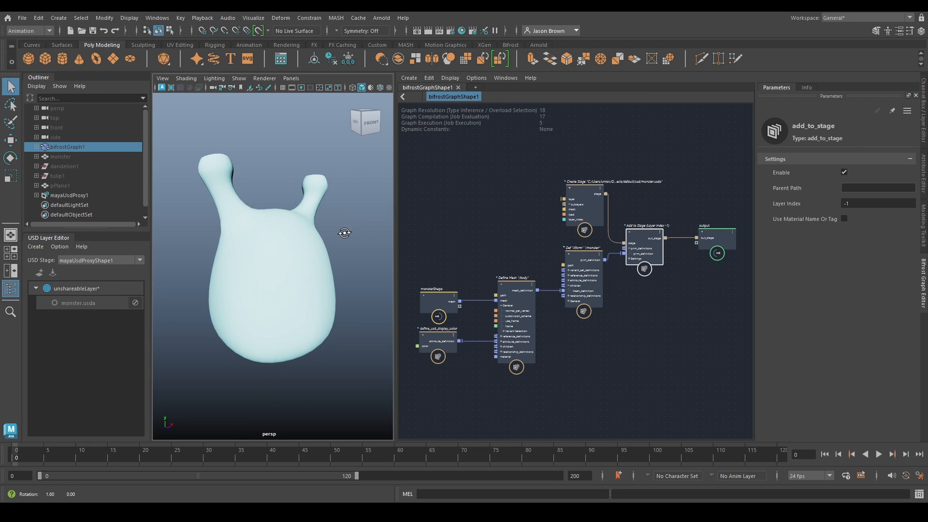
- Expand the mayaUsdProxy1 hierarchy through mayaUsdProxyShape1 and monster down to the body prim
click(268, 296)
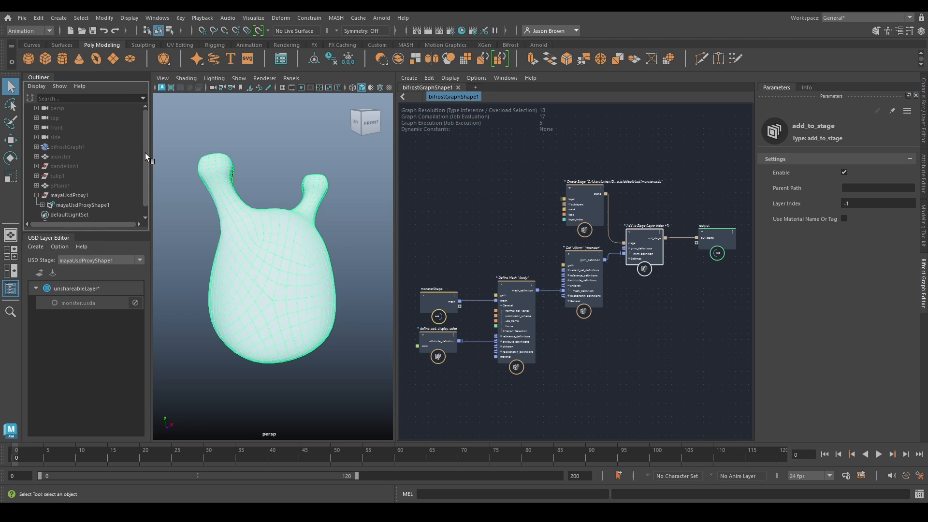
scroll(141, 187, down, 1)
click(43, 195)
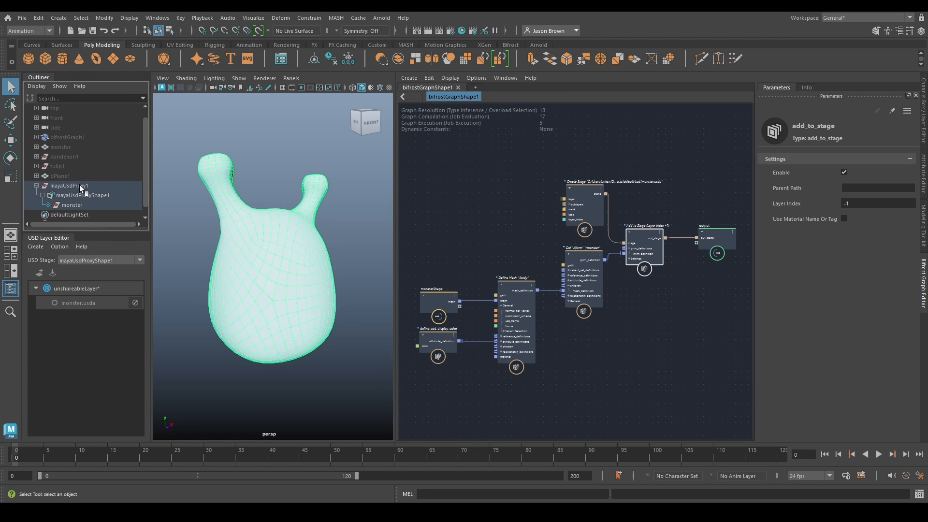
scroll(96, 178, down, 1)
click(48, 196)
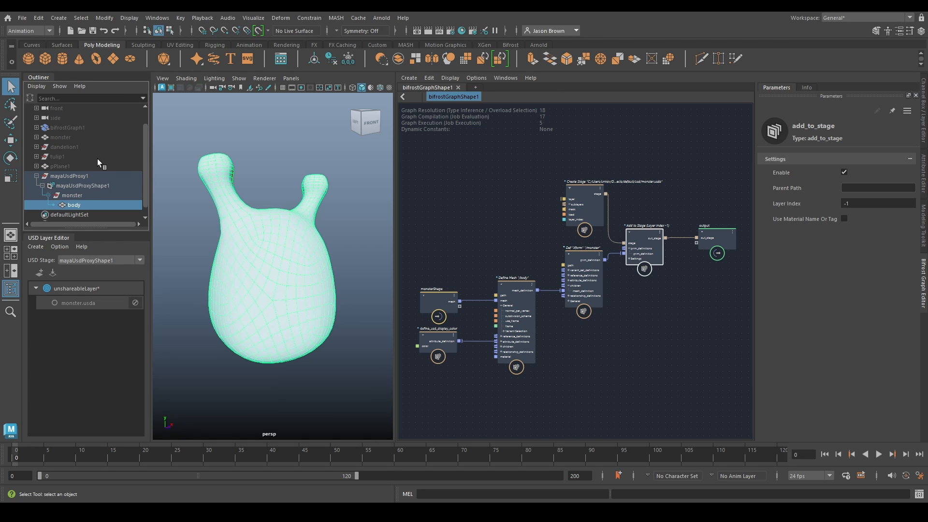
scroll(98, 159, down, 1)
click(92, 195)
- Compare the proxy transform, proxy shape, monster and body entries with the define_usd_prim, define_usd_mesh and add_to_stage nodes
click(102, 167)
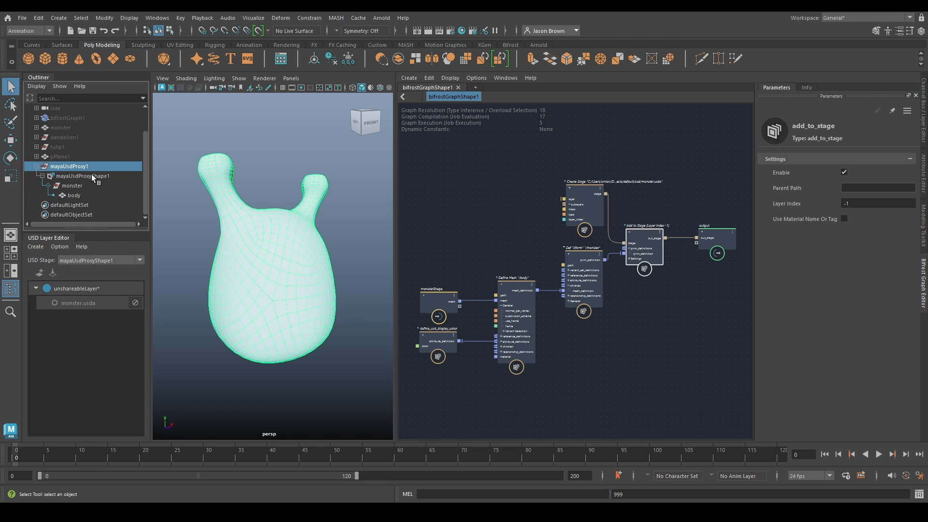
click(92, 175)
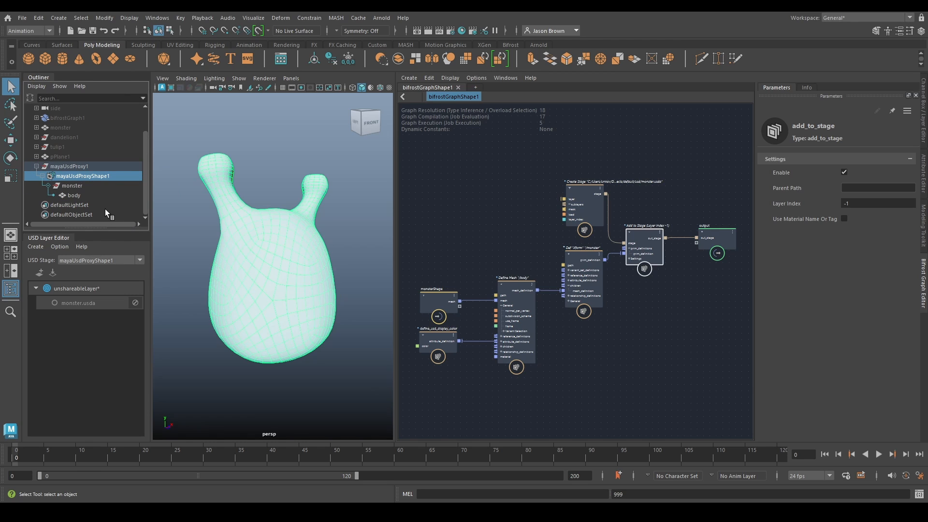
click(77, 186)
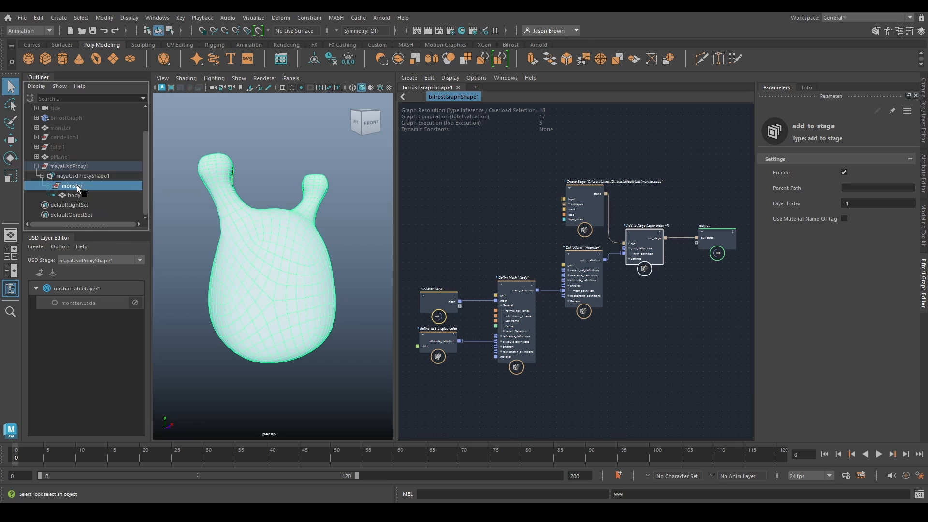
drag(642, 333, 575, 295)
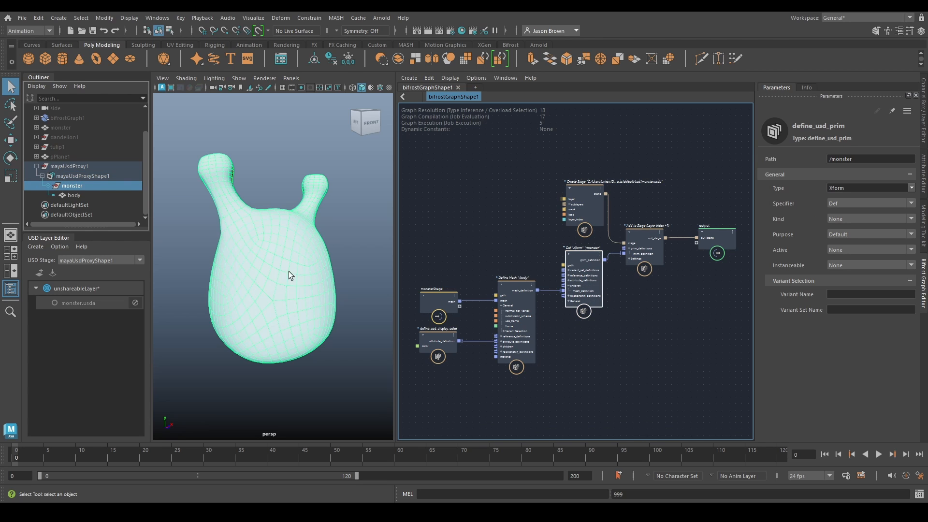
click(74, 195)
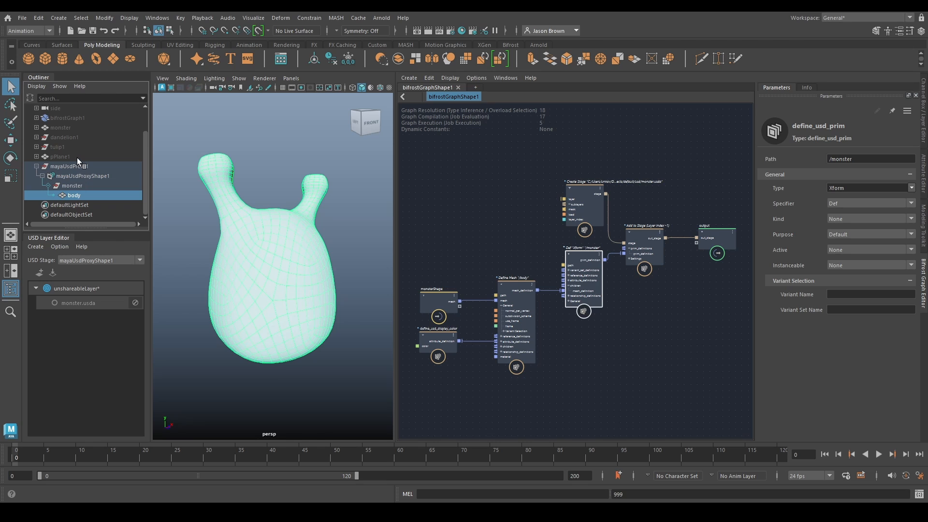
drag(540, 245, 411, 424)
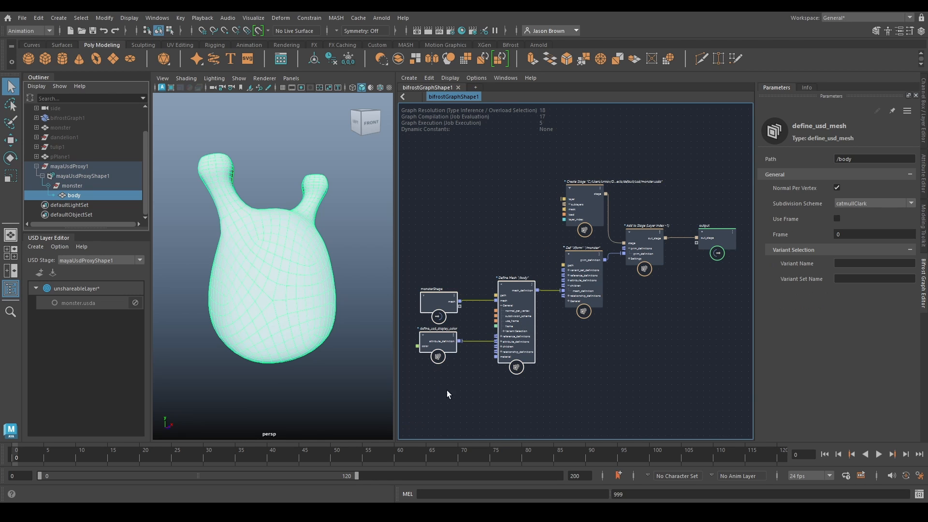
click(579, 294)
click(650, 242)
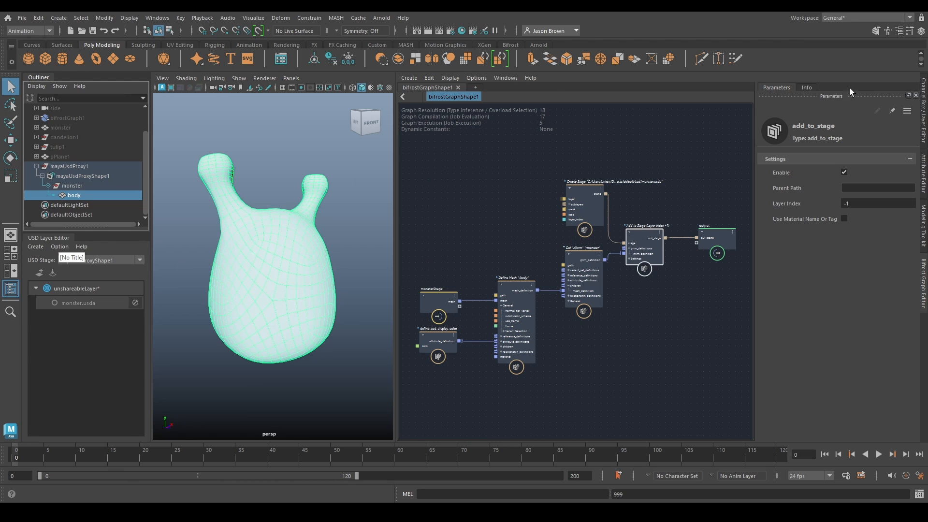
- Make the USD stage of mayaUsdProxyShape1 shareable in its attributes
click(923, 174)
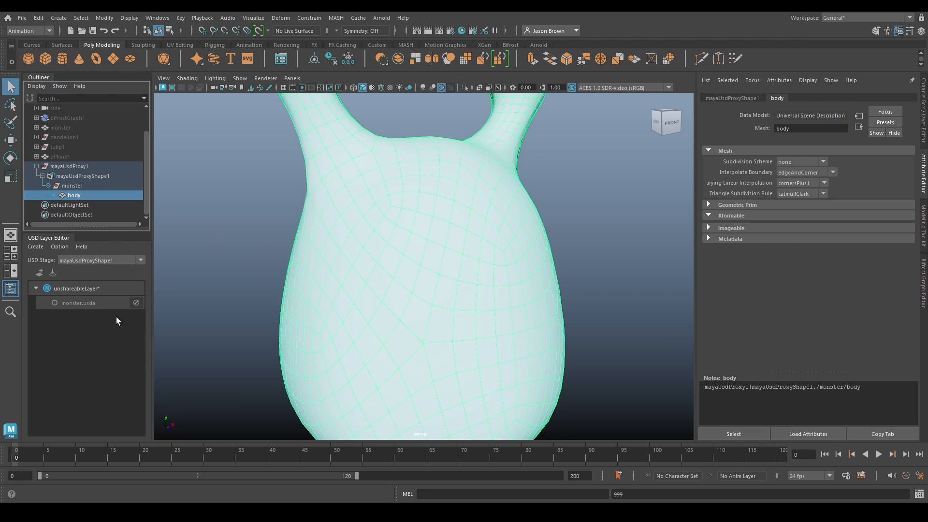
click(66, 288)
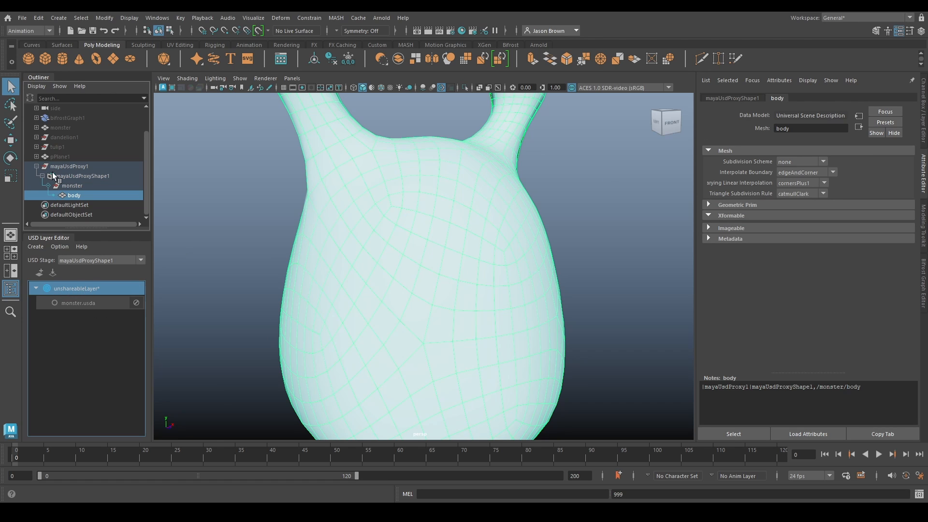
click(69, 177)
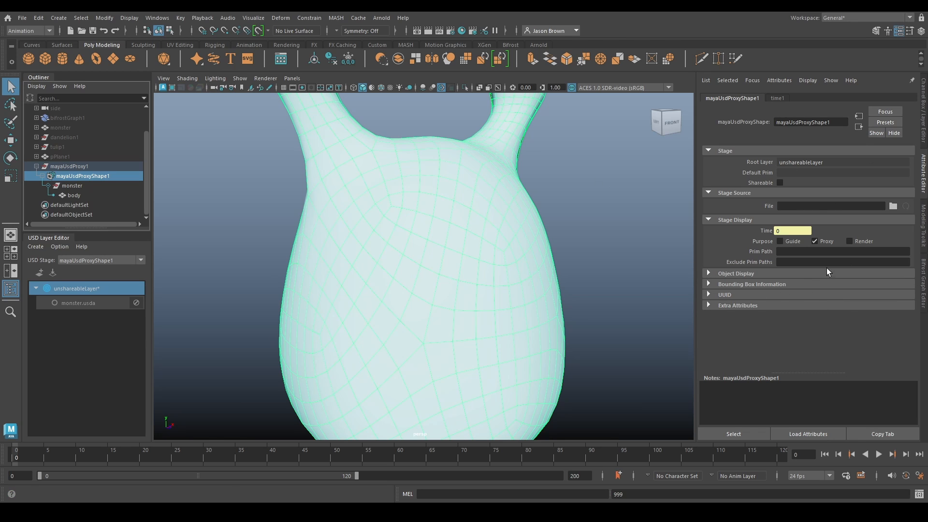
click(780, 183)
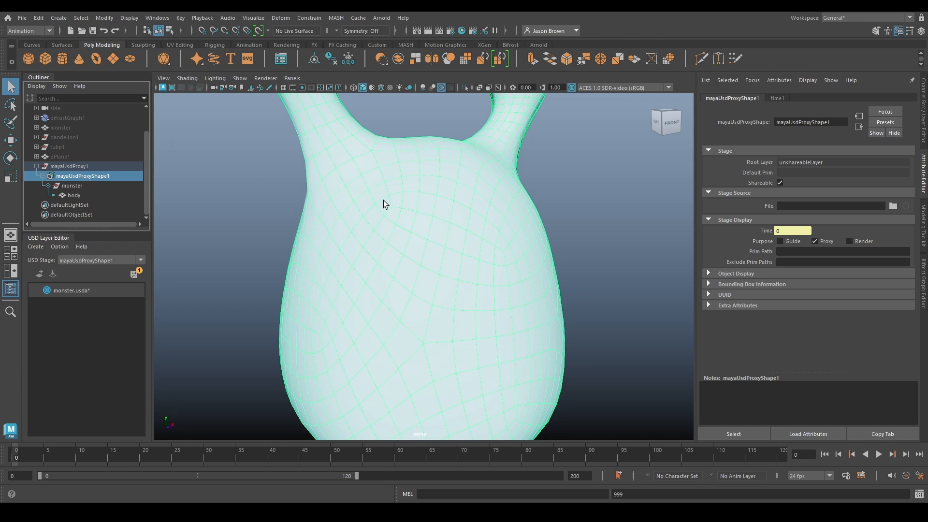
key(f)
alt+drag(369, 250, 389, 250)
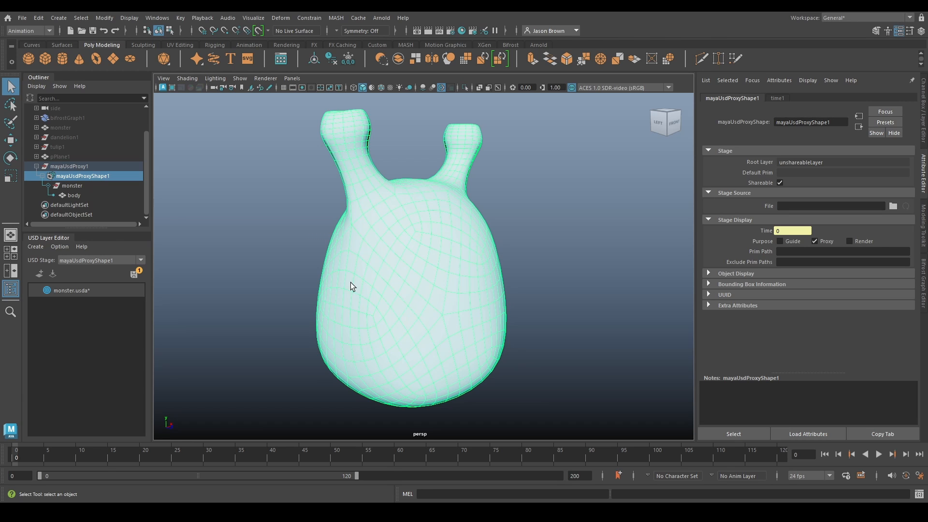
scroll(419, 317, down, 2)
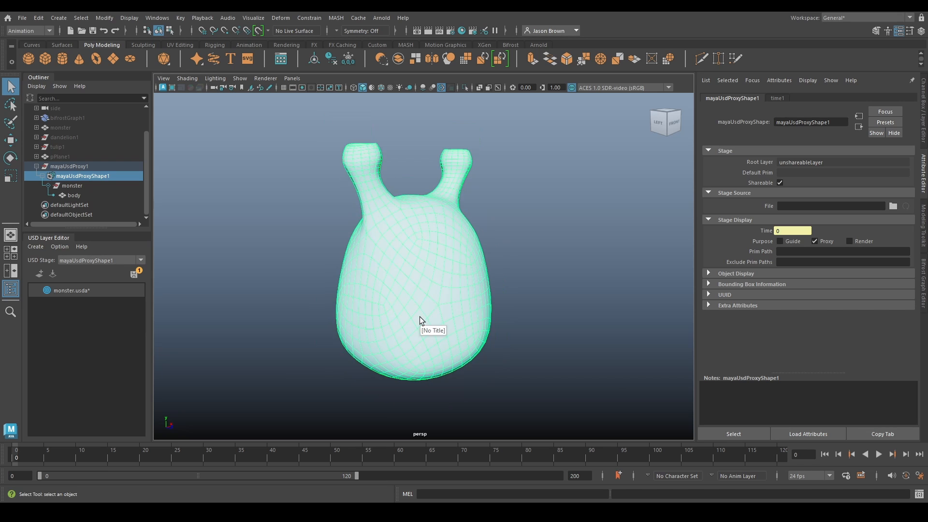
scroll(420, 317, up, 2)
scroll(419, 317, down, 1)
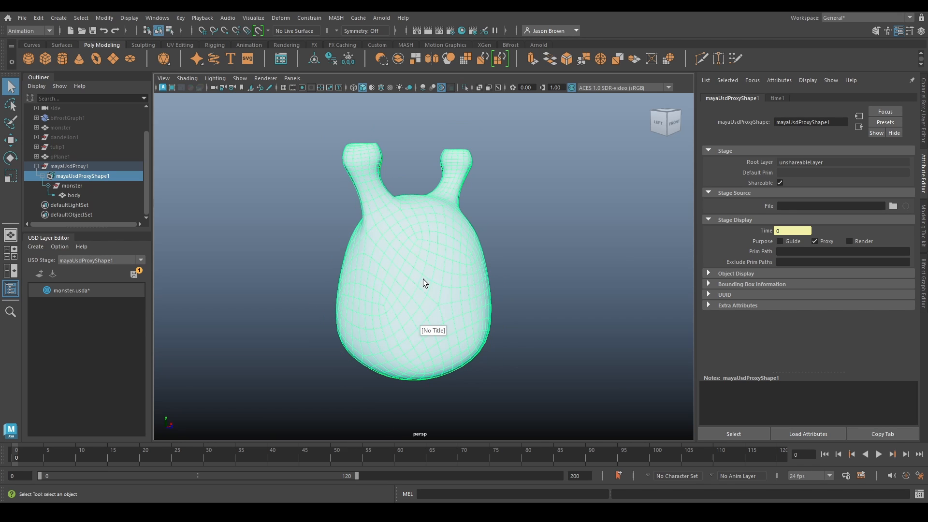
alt+drag(423, 279, 571, 267)
alt+middle_drag(560, 282, 504, 256)
alt+right_drag(504, 256, 527, 270)
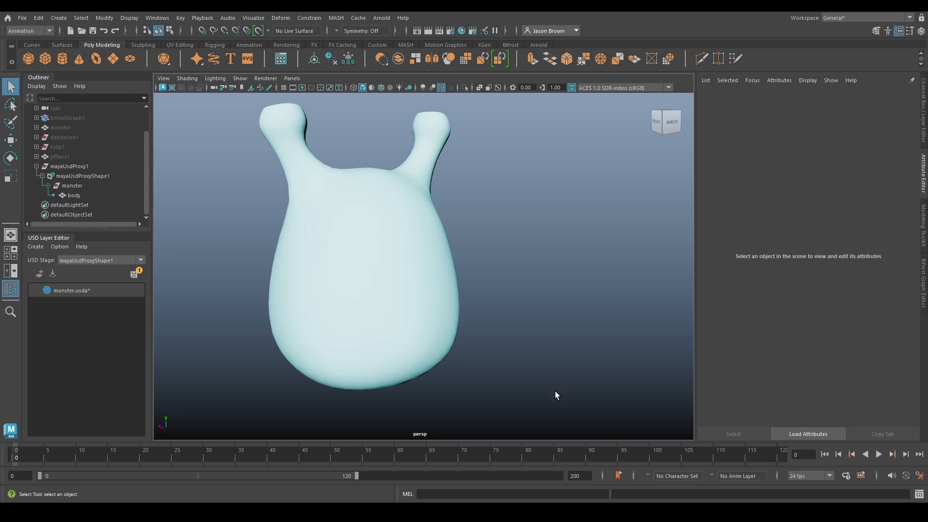
- Group the monsterShape, define_usd_display_color and body mesh nodes in a dark red backdrop titled "Child Prim: Body of the monster"
click(923, 290)
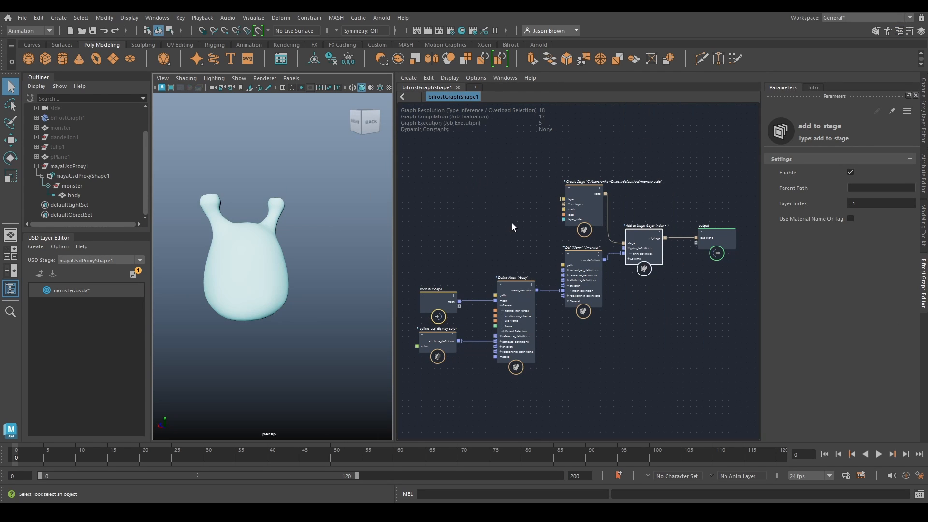
drag(466, 252, 601, 367)
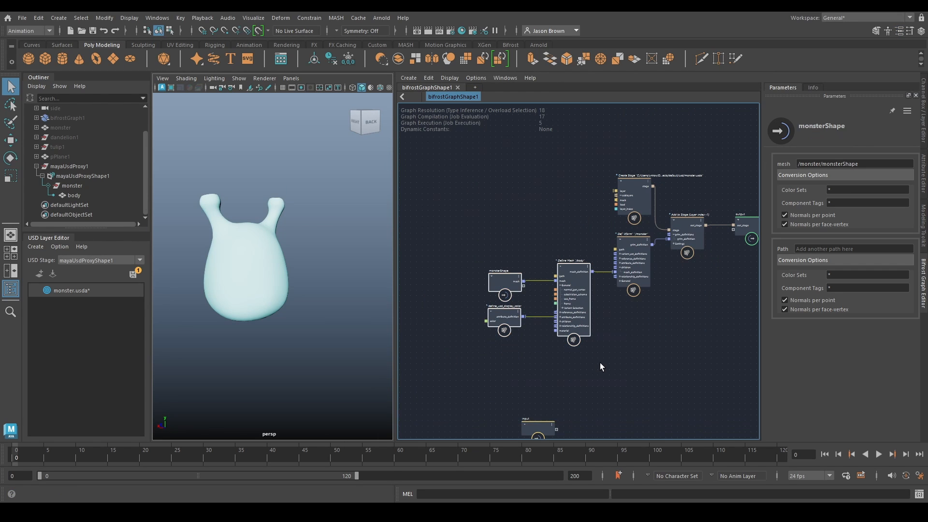
right_click(602, 352)
click(645, 367)
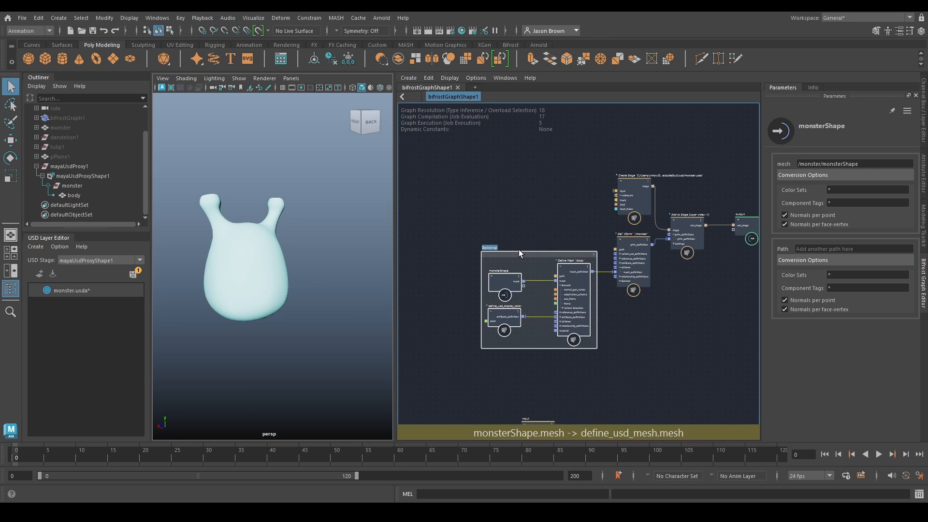
text(c)
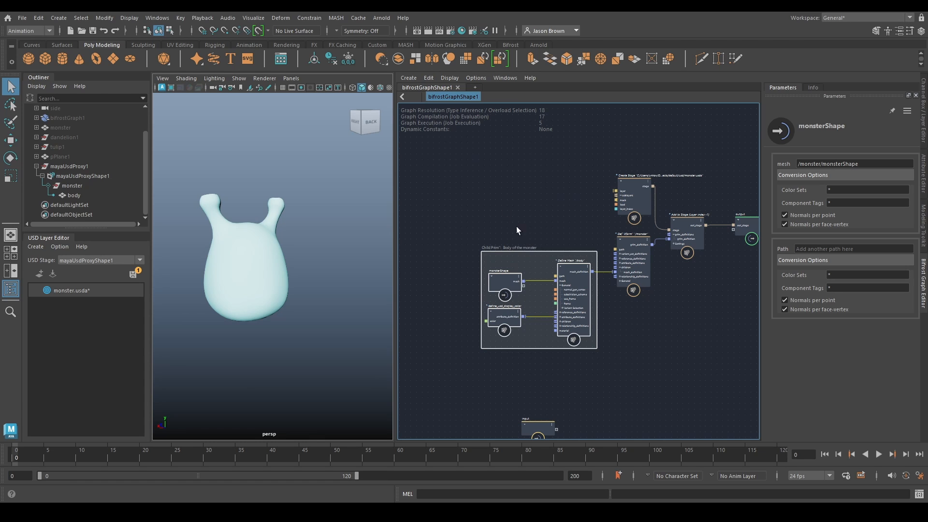
click(593, 254)
click(604, 271)
- Add a create_mesh_sphere node to the Bifrost graph and place it just below the body backdrop
scroll(575, 272, up, 2)
drag(538, 249, 441, 250)
alt+middle_drag(531, 327, 623, 287)
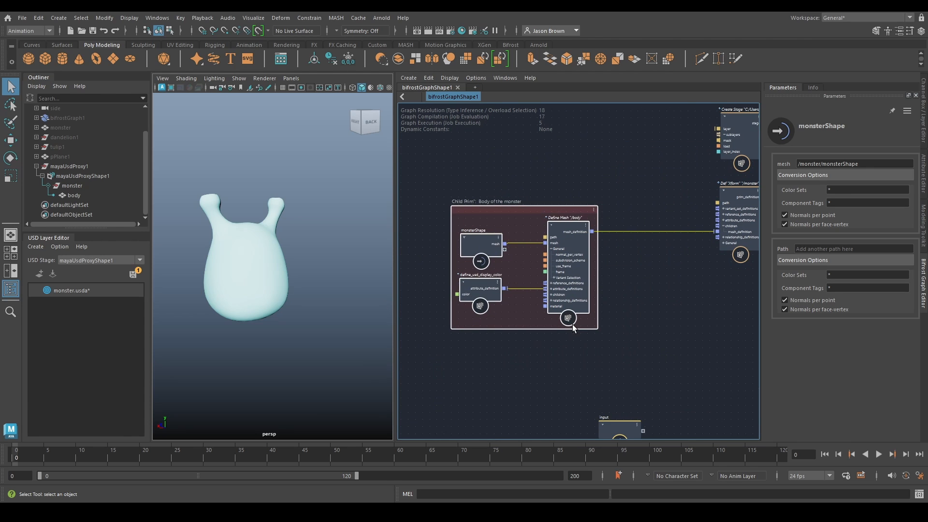
click(532, 369)
key(Tab)
text(mesh_sper)
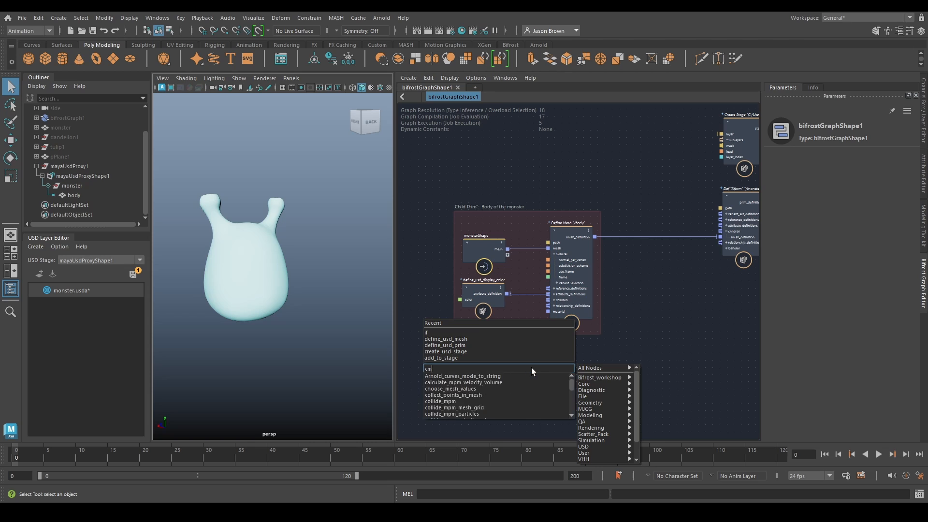
key(BackSpace)
key(BackSpace)
key(Return)
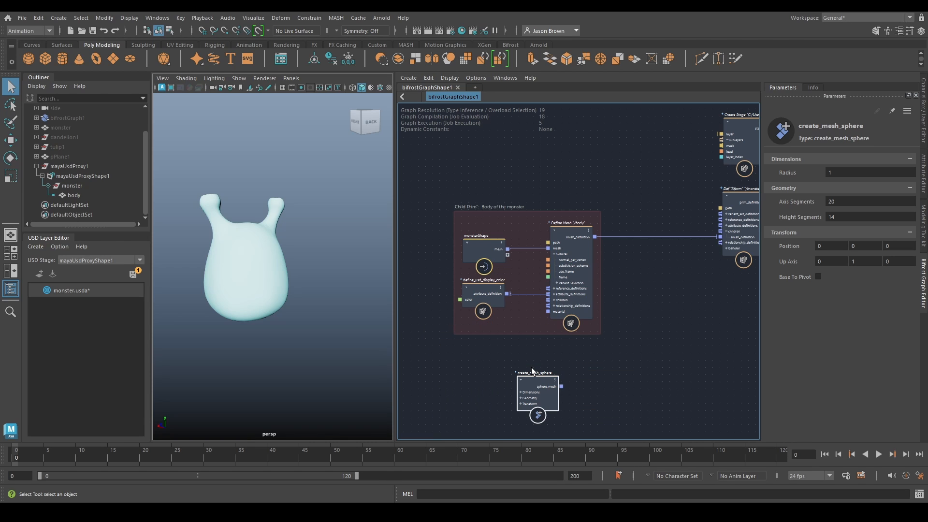
drag(537, 389, 483, 368)
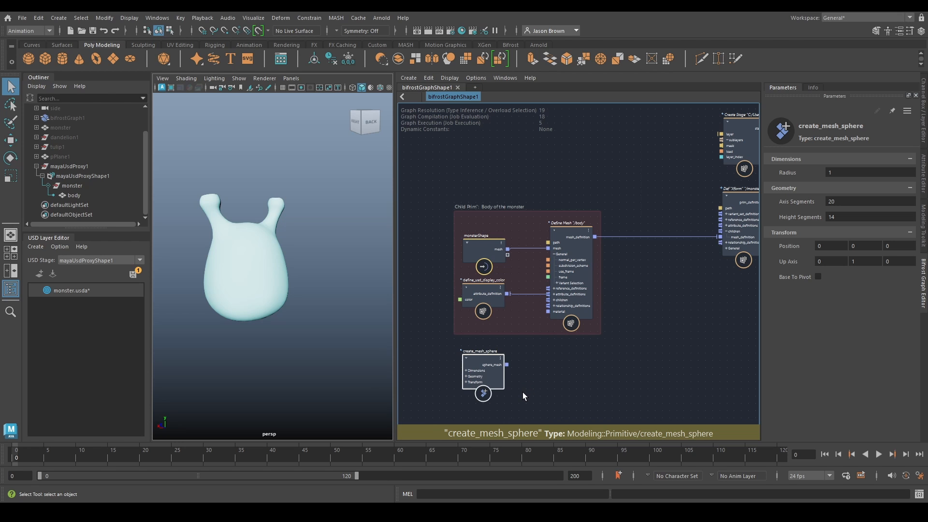
- Add a second define_usd_mesh node beside the create_mesh_sphere node
alt+middle_drag(571, 373, 625, 277)
scroll(578, 309, up, 1)
scroll(579, 309, up, 1)
alt+middle_drag(578, 309, 580, 295)
click(544, 267)
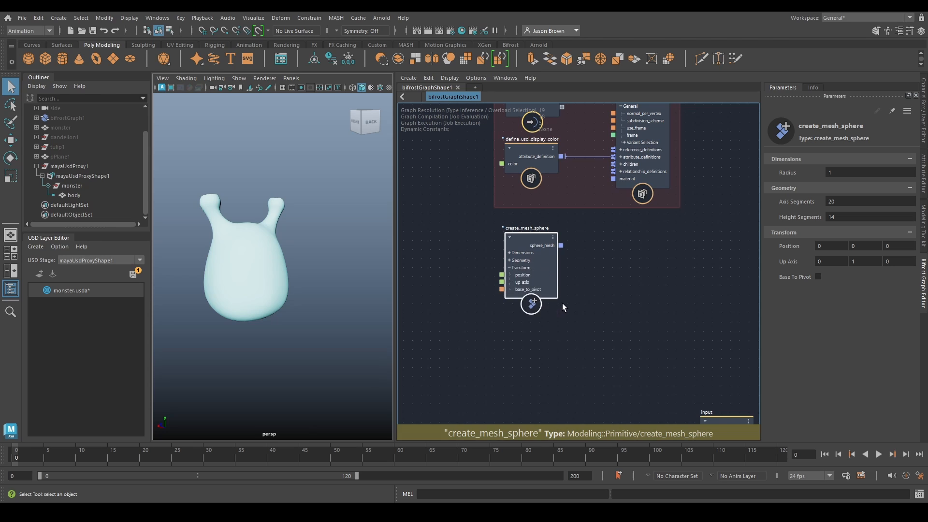
alt+middle_drag(634, 275, 607, 309)
key(Tab)
text(def)
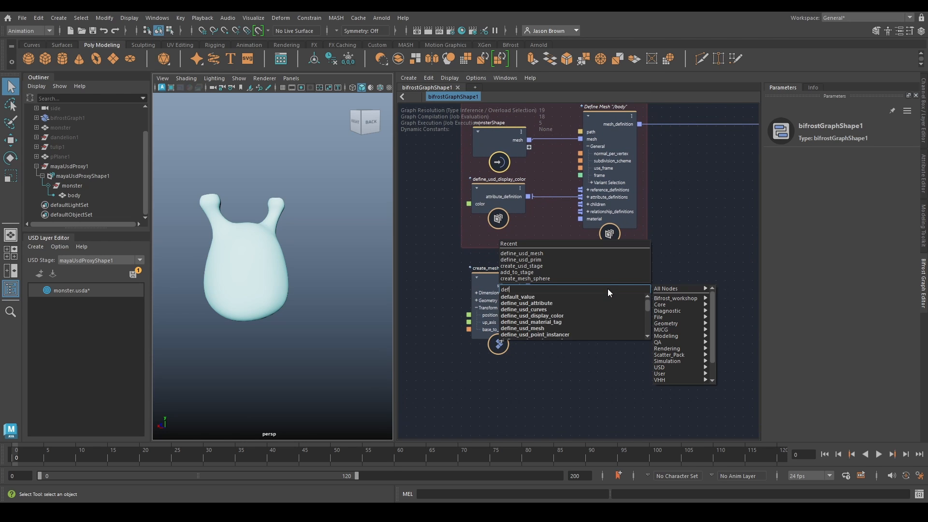
text(ine_usd_mesh)
key(Down)
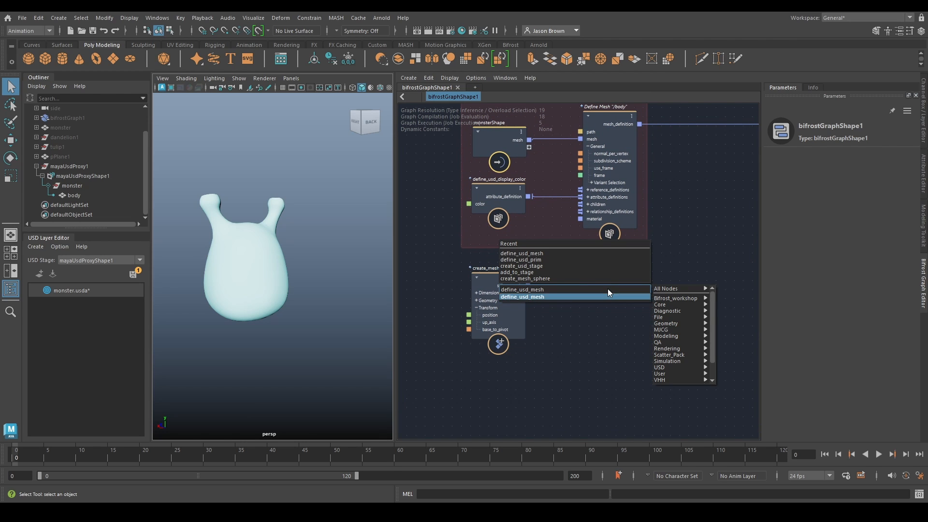
key(Return)
drag(621, 305, 622, 303)
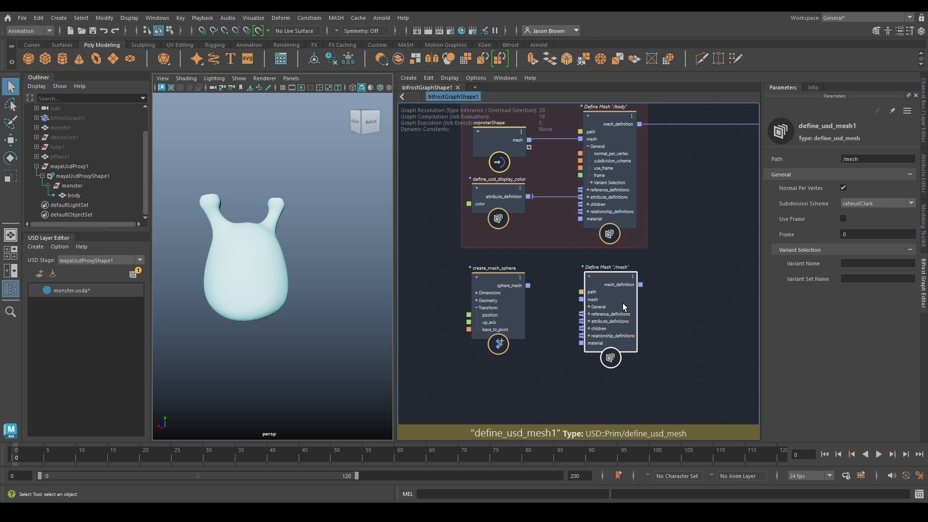
- Set the new define_usd_mesh path to /left_eye and connect sphere_mesh to its mesh input
click(866, 159)
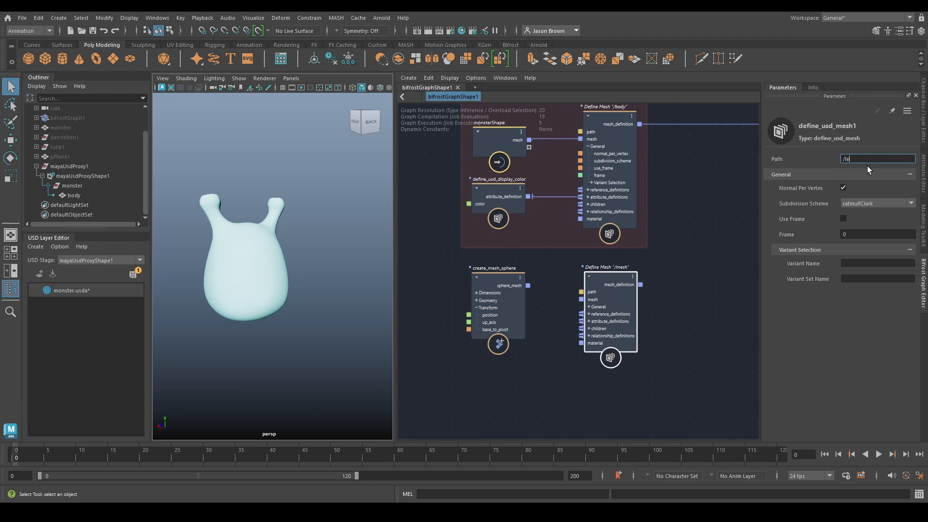
key(Return)
drag(527, 285, 581, 299)
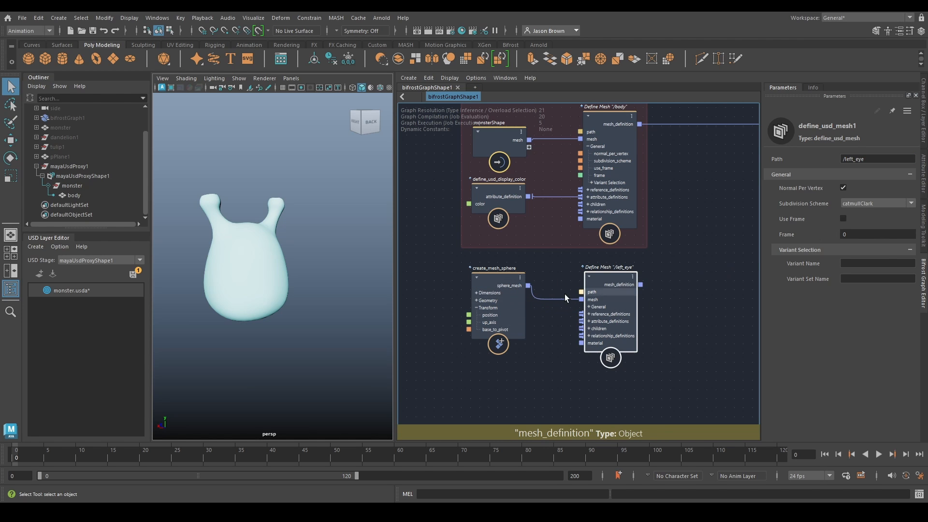
- Collapse the Transform port group on the create_mesh_sphere node
click(498, 300)
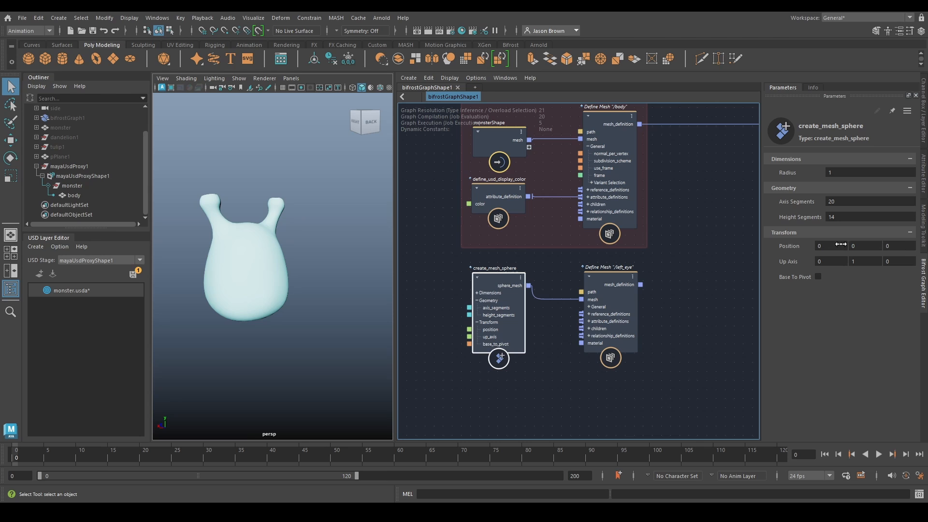
click(476, 300)
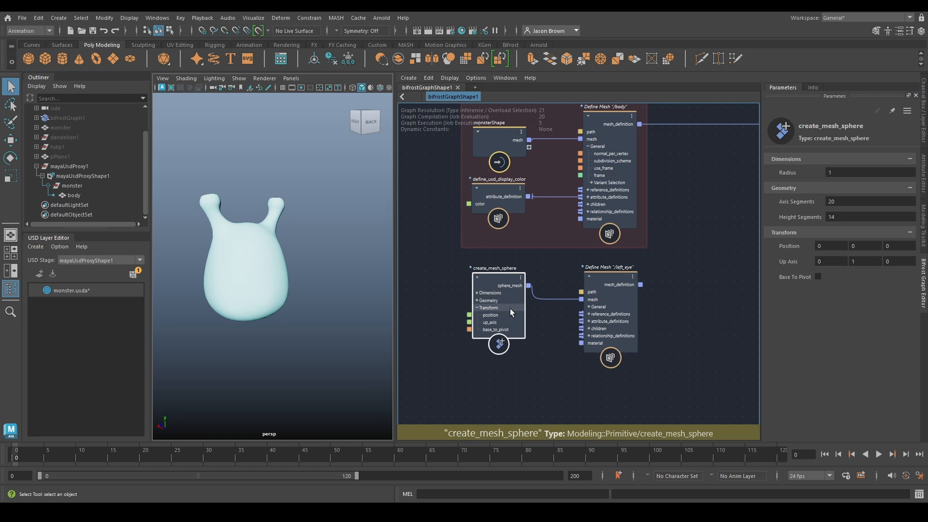
click(475, 307)
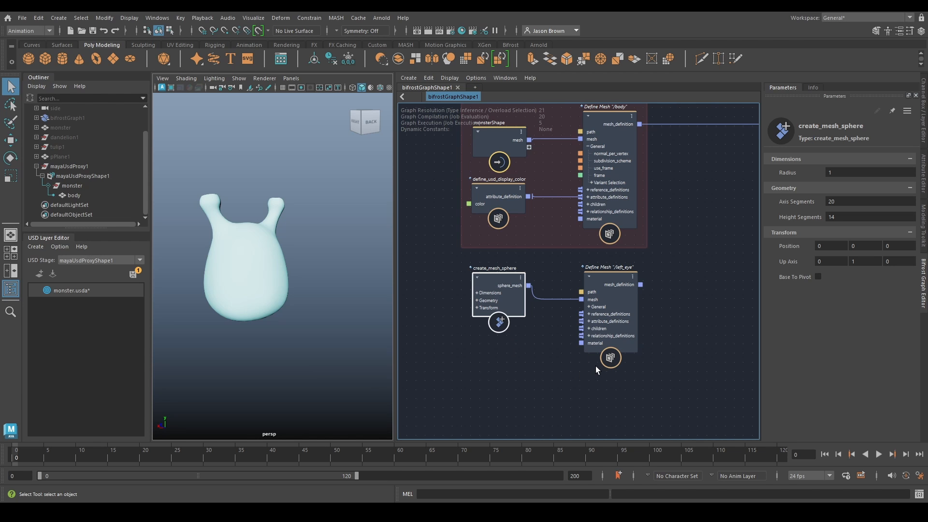
- Create a define_usd_transform node feeding the /left_eye mesh's attribute_definitions and place it below the sphere node
right_click(587, 319)
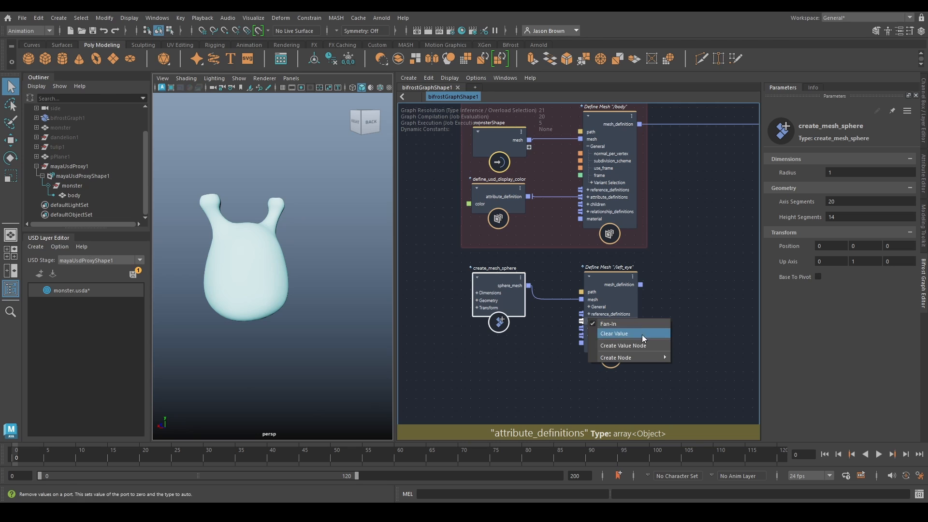
mouse_move(634, 357)
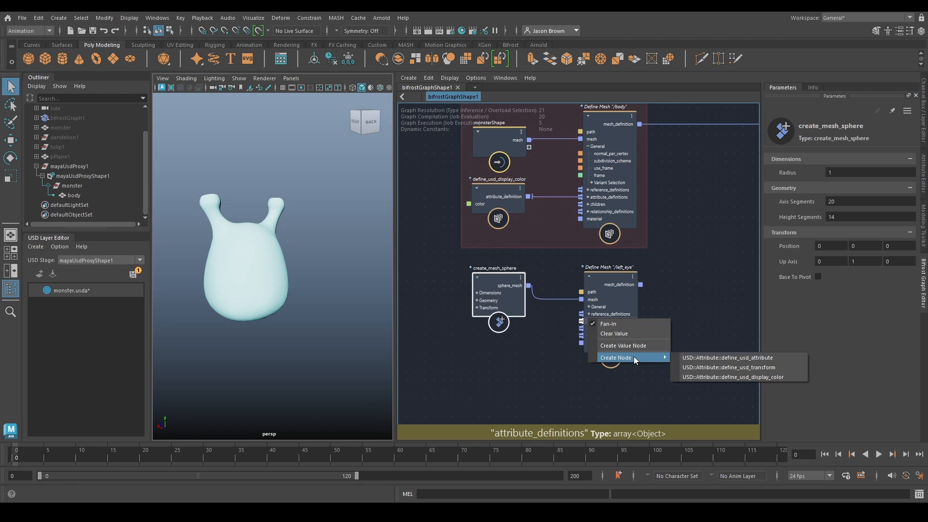
click(727, 366)
drag(499, 374, 506, 361)
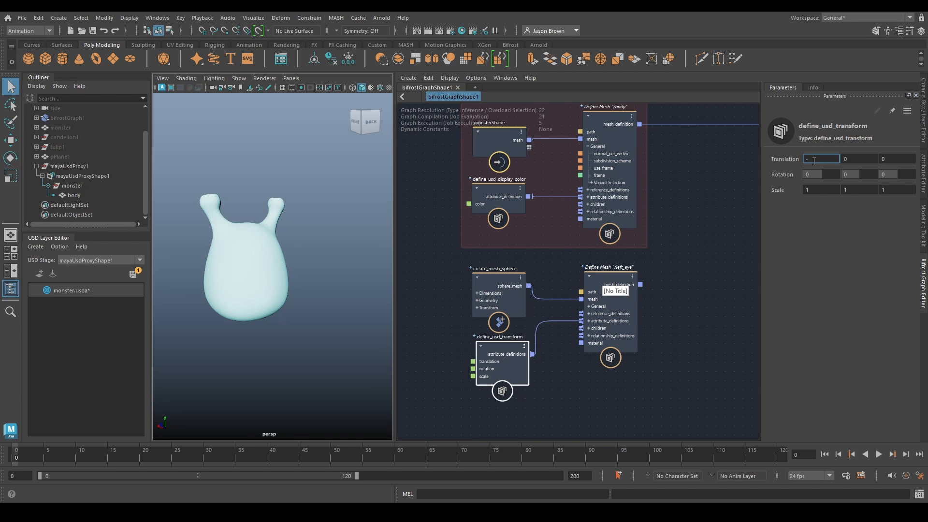
- Set the left eye transform's translation to -0.5955, 2.126, 0.7578 and its scale to 0.1 on all axes
key(Tab)
text(2.126)
key(Tab)
key(Tab)
key(Tab)
key(Tab)
key(Tab)
text(0.1)
key(Tab)
text(0.1)
key(Tab)
text(0.1)
key(Return)
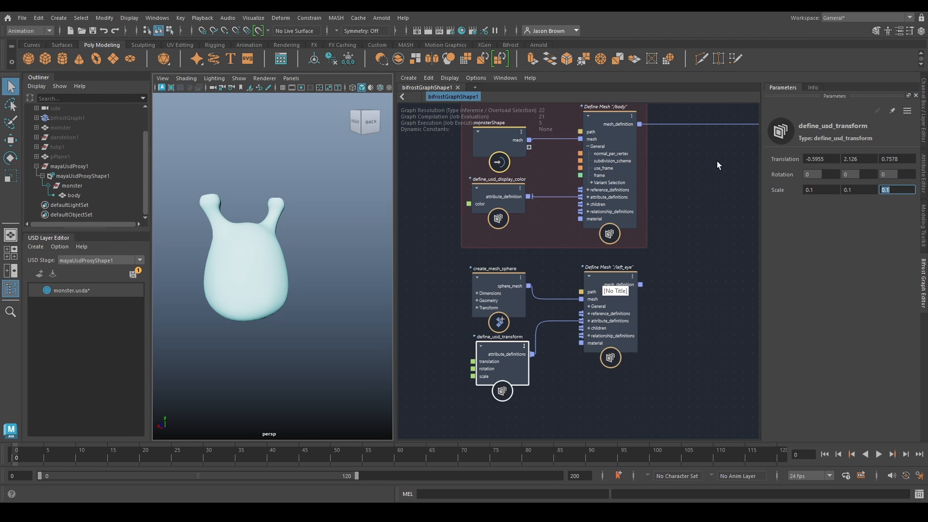
- Connect the /left_eye mesh_definition to the children of the /monster prim and check the eye on the model's front
middle_drag(677, 273, 559, 276)
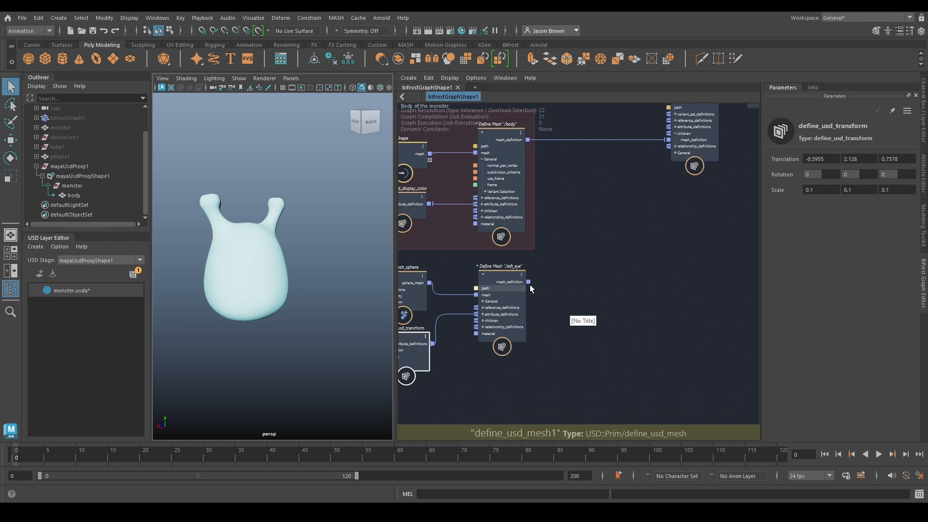
drag(529, 282, 681, 175)
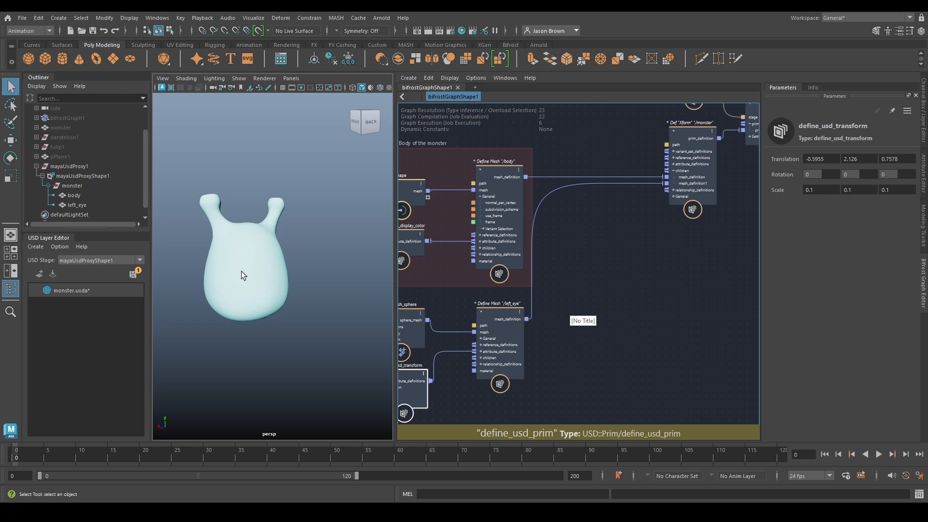
alt+drag(243, 273, 484, 272)
alt+middle_drag(308, 265, 282, 284)
alt+right_drag(290, 280, 413, 282)
alt+middle_drag(346, 285, 314, 266)
alt+right_drag(321, 270, 325, 270)
- Create a define_usd_display_color node feeding the /left_eye mesh's attribute_definitions and place it below the transform node
alt+middle_drag(541, 396, 719, 287)
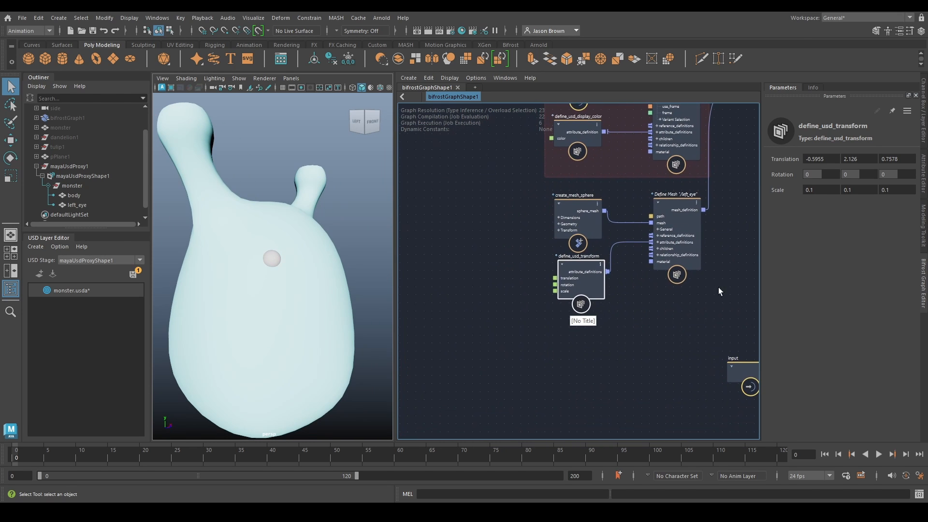
alt+middle_drag(636, 317, 599, 326)
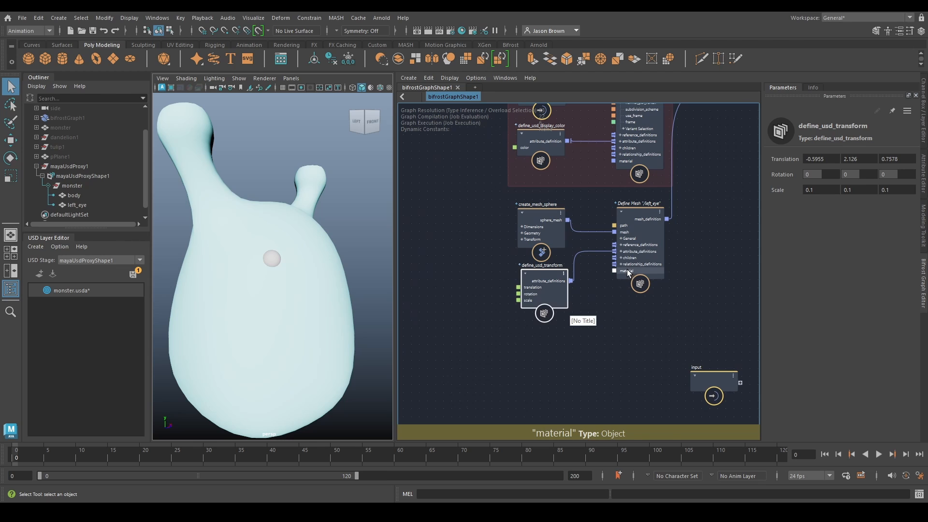
right_click(637, 256)
mouse_move(685, 298)
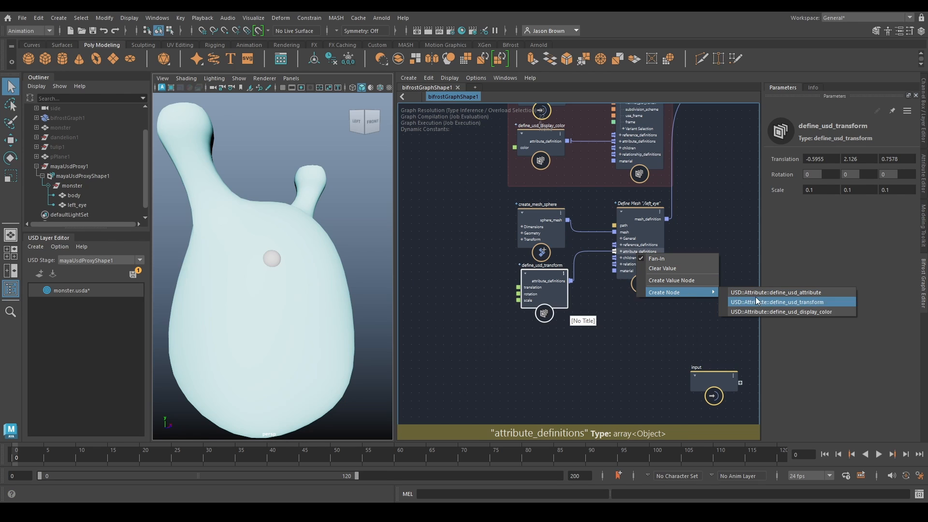
click(812, 310)
drag(537, 353, 545, 347)
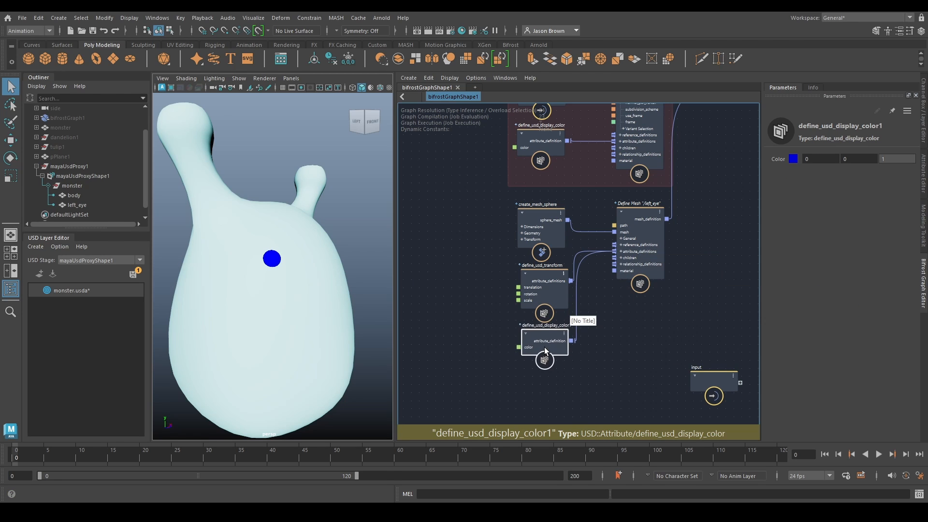
- Set the left eye's display color to black (0, 0, 0)
drag(823, 160, 883, 158)
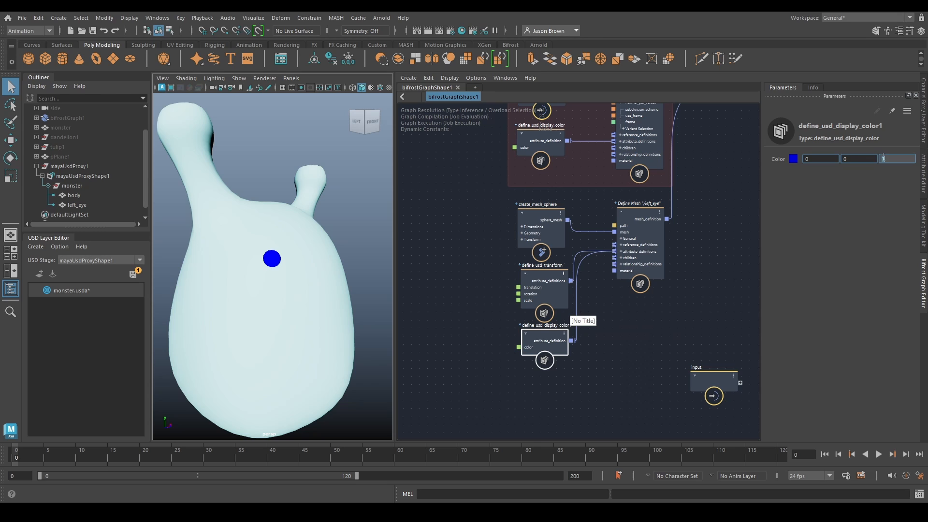
text(0)
key(Return)
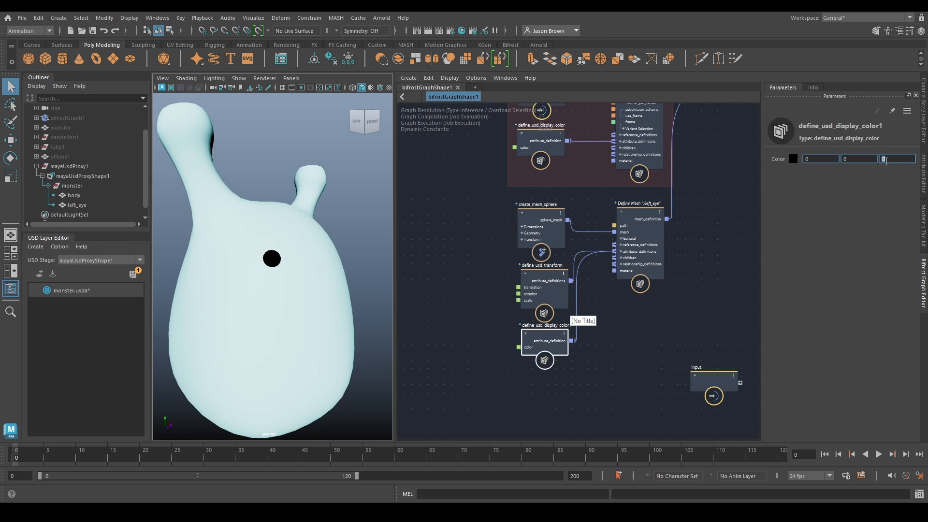
mouse_move(324, 234)
alt+mouse_down()
mouse_move(216, 228)
mouse_move(311, 234)
alt+mouse_up()
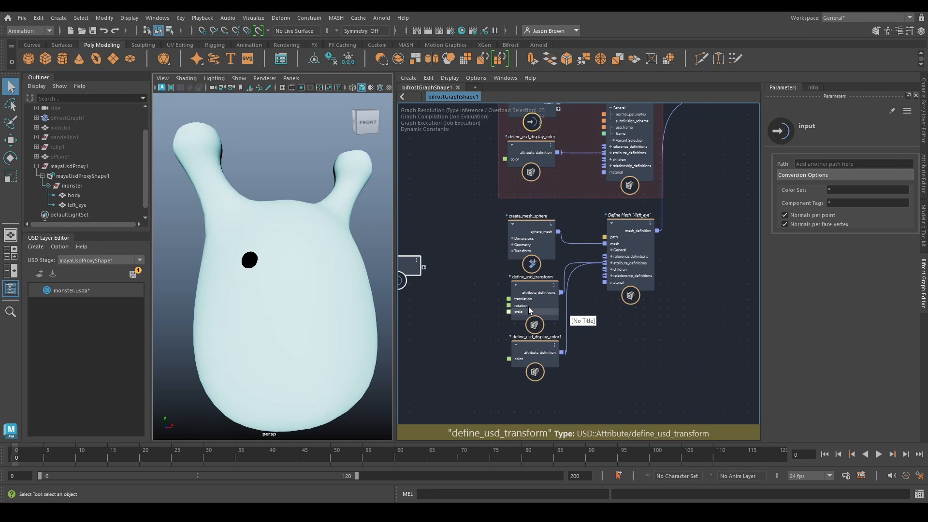
- Tidy the left eye's transform and display color nodes into a column beneath the create_mesh_sphere node
drag(530, 305, 529, 298)
drag(533, 356, 530, 351)
alt+middle_drag(688, 334, 651, 338)
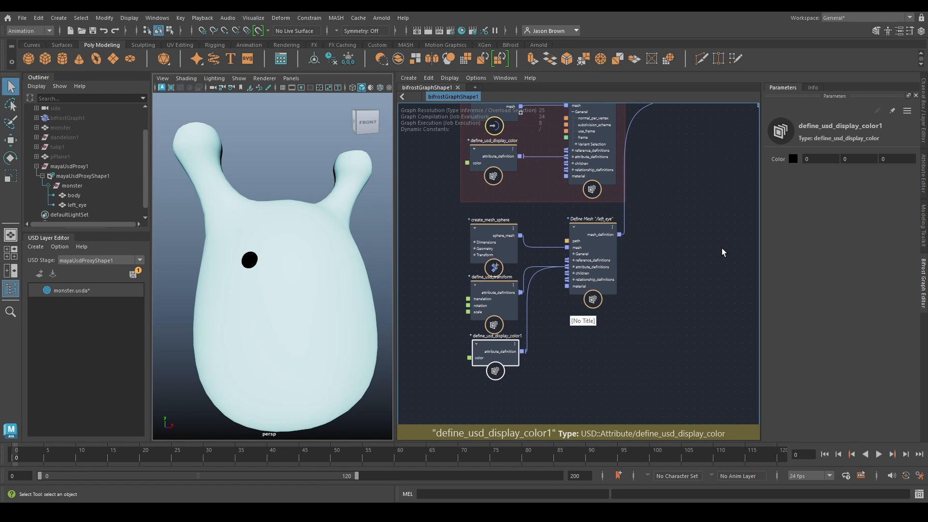
- Duplicate the left eye's create_mesh_sphere, define_usd_transform and define_usd_mesh nodes below the originals
click(599, 262)
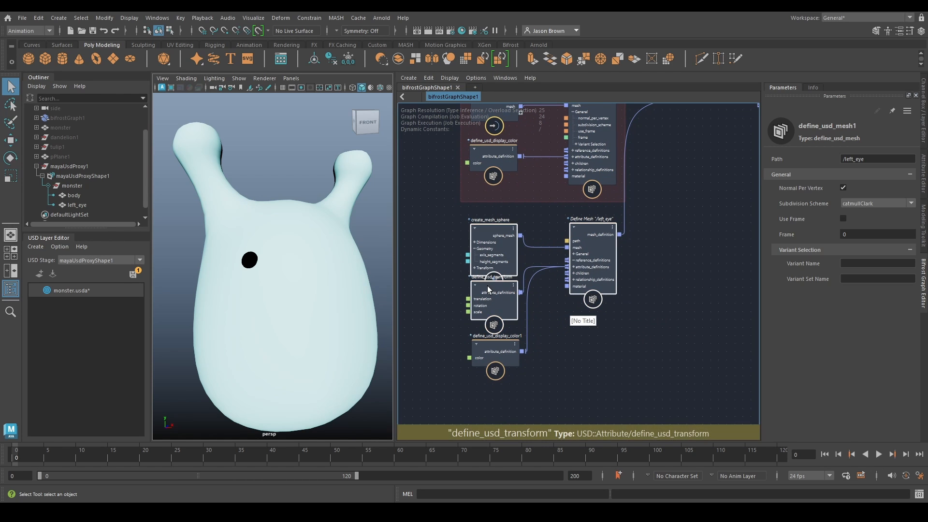
alt+middle_drag(602, 390, 587, 345)
key(ctrl+d)
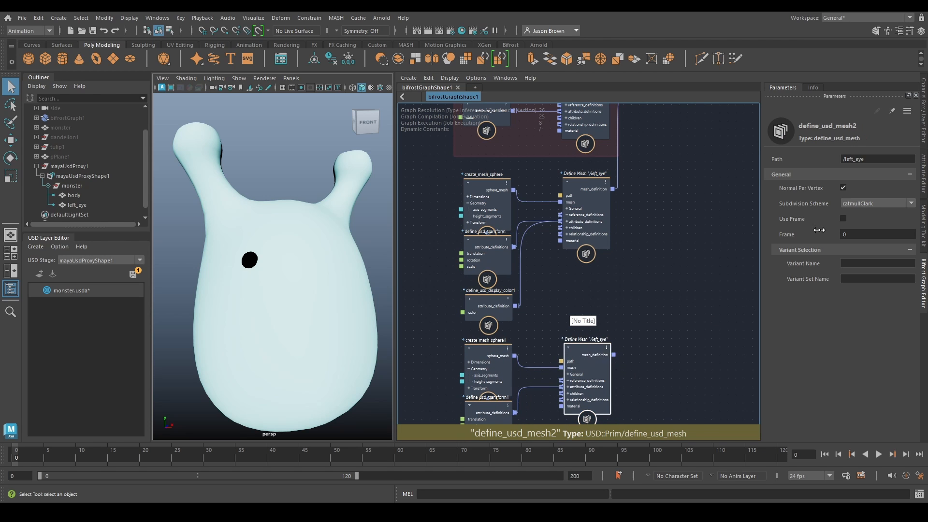
- Set the duplicated mesh's path to /right_eye and the X translation of its transform node to 0.5955
click(916, 159)
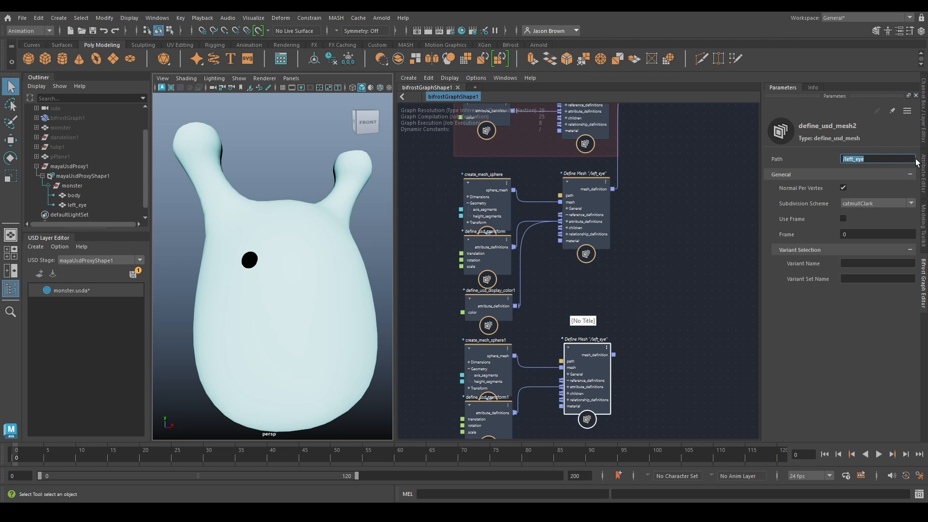
text(/righ)
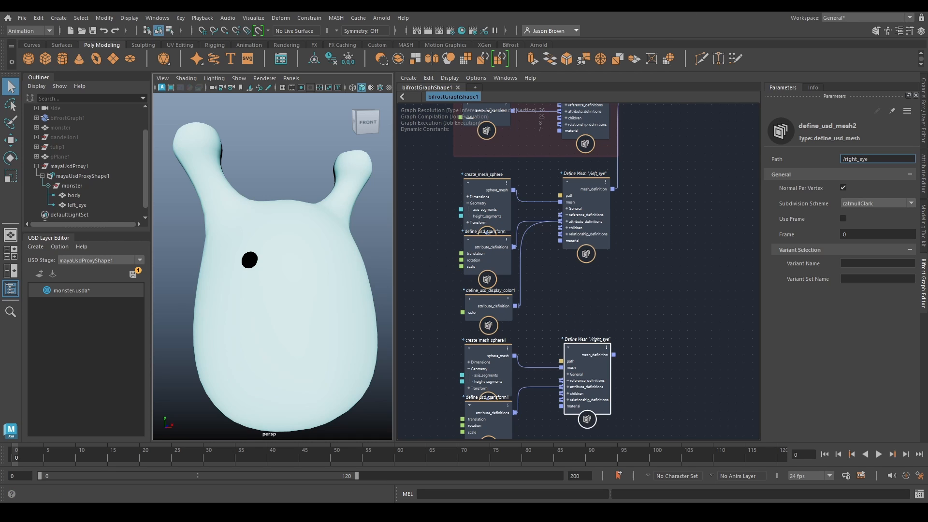
key(Return)
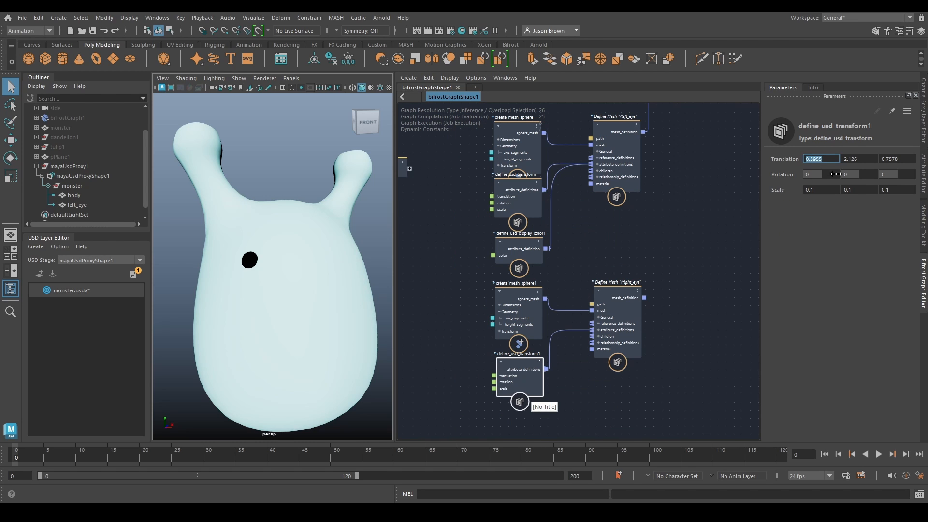
- Connect the /right_eye mesh definition to the children of the /monster prim
drag(644, 299, 645, 168)
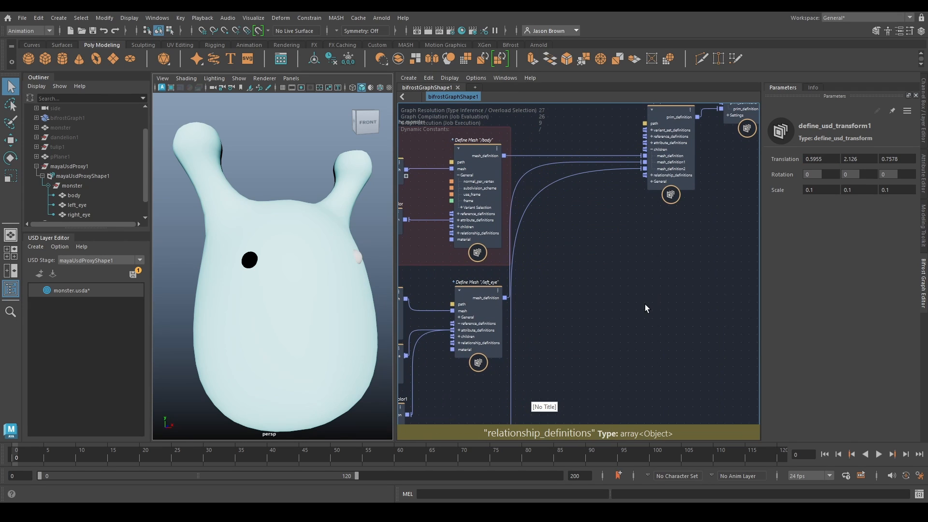
alt+middle_drag(587, 316, 701, 241)
alt+drag(311, 288, 260, 279)
alt+middle_drag(563, 347, 652, 177)
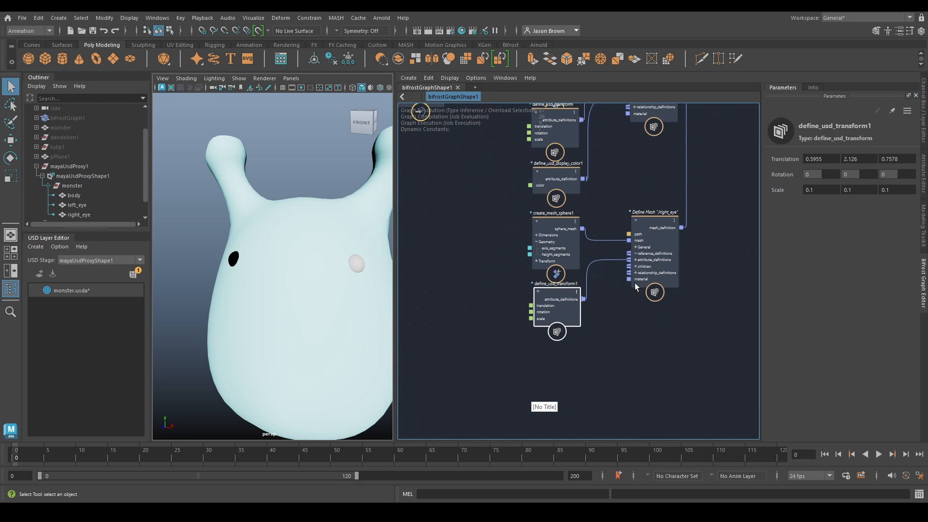
- Feed the left eye's black display color node into the /right_eye mesh's attribute_definitions as well
alt+middle_drag(634, 283, 577, 372)
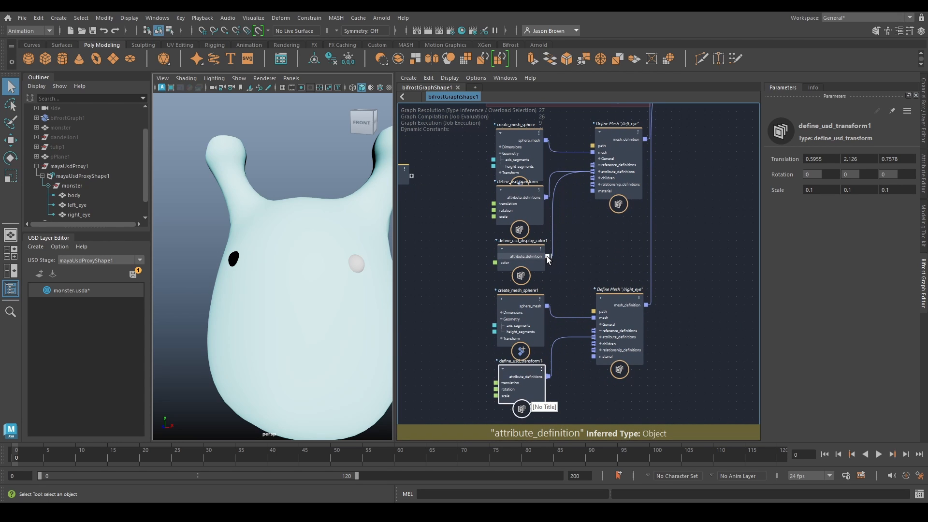
drag(548, 256, 594, 337)
mouse_move(295, 263)
alt+mouse_down()
mouse_move(278, 258)
mouse_move(295, 261)
alt+mouse_up()
alt+right_drag(294, 261, 271, 248)
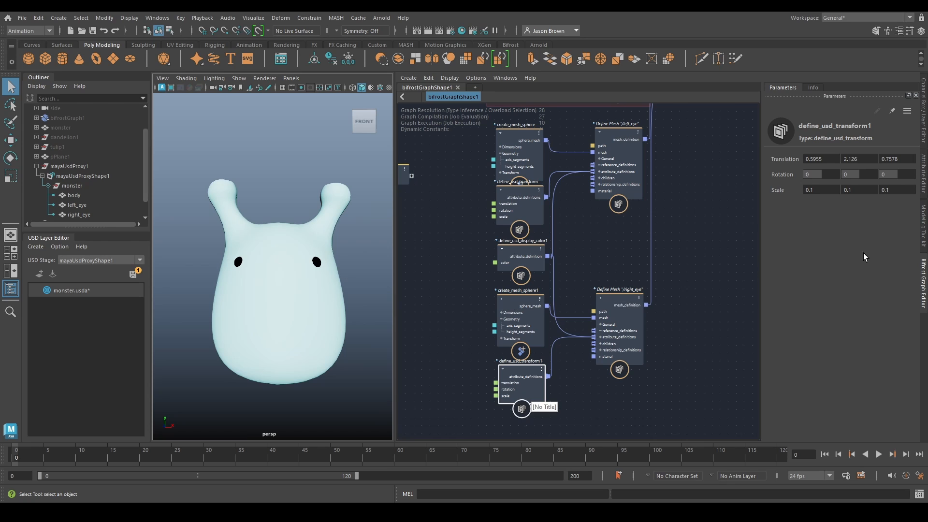
- Create a define_usd_prim node between the eye meshes and the /monster prim and set its path to /eyes
alt+middle_drag(719, 218, 616, 362)
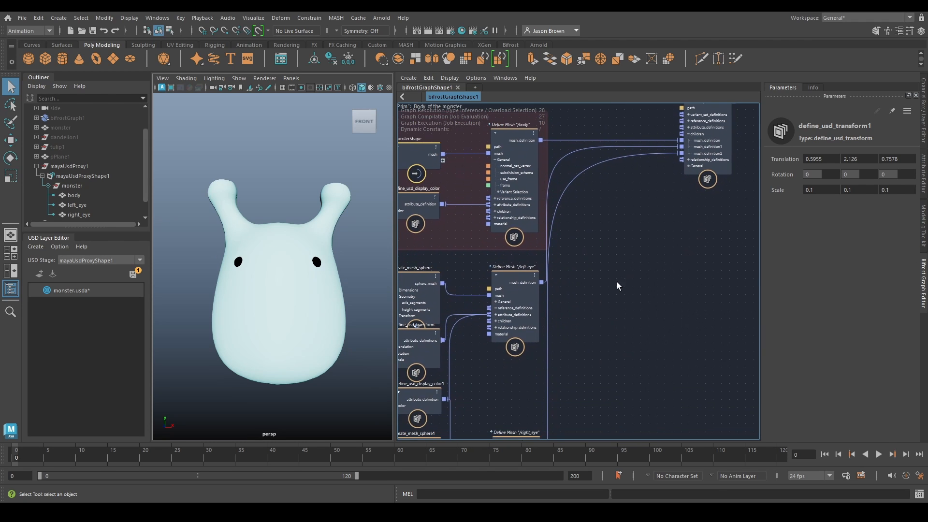
alt+middle_drag(681, 198, 667, 227)
alt+middle_drag(589, 322, 605, 211)
key(Tab)
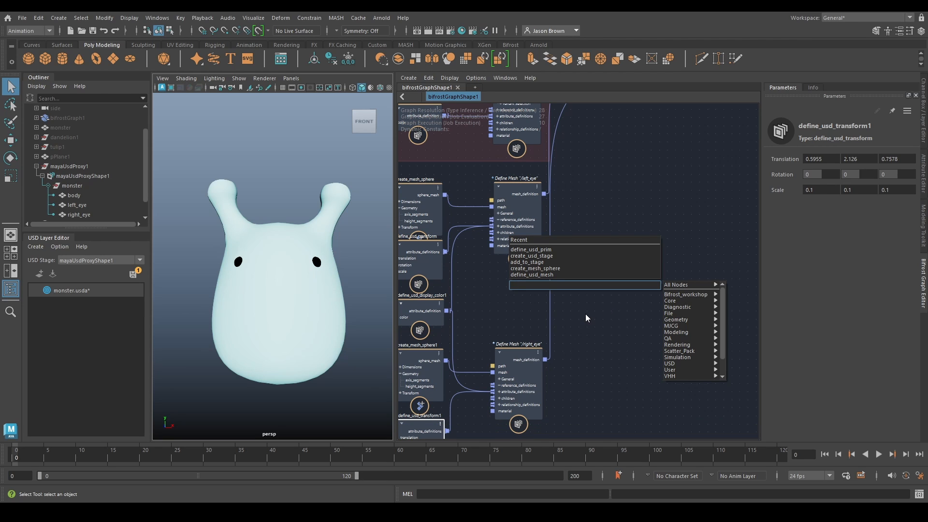
key(Up)
key(Up)
key(Up)
key(Up)
key(Up)
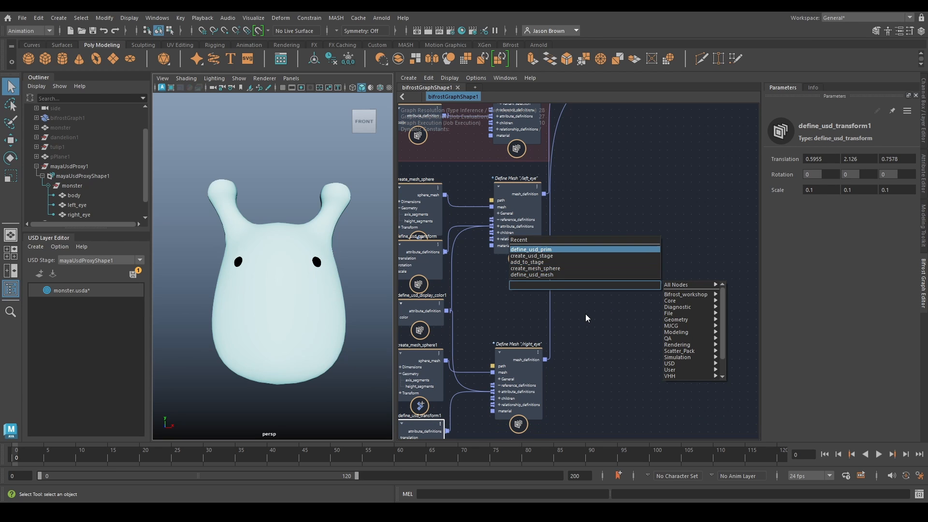
key(Return)
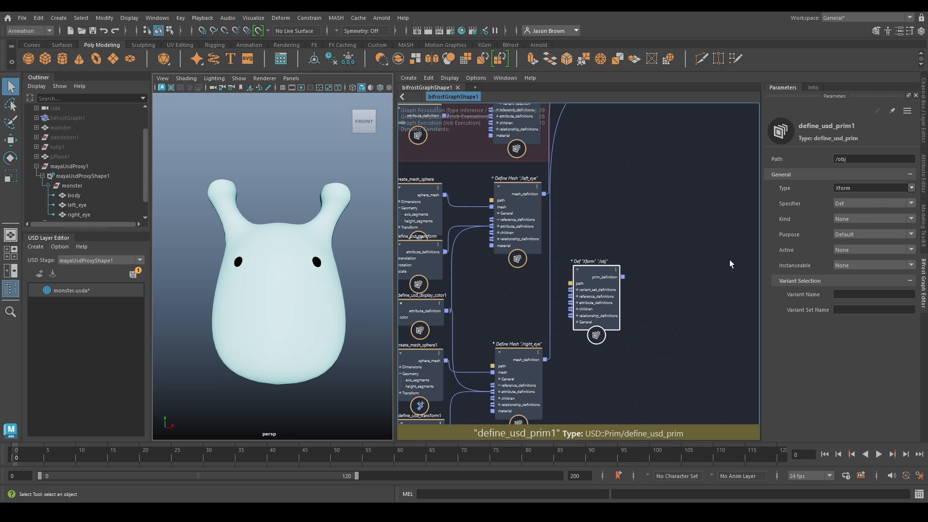
click(856, 160)
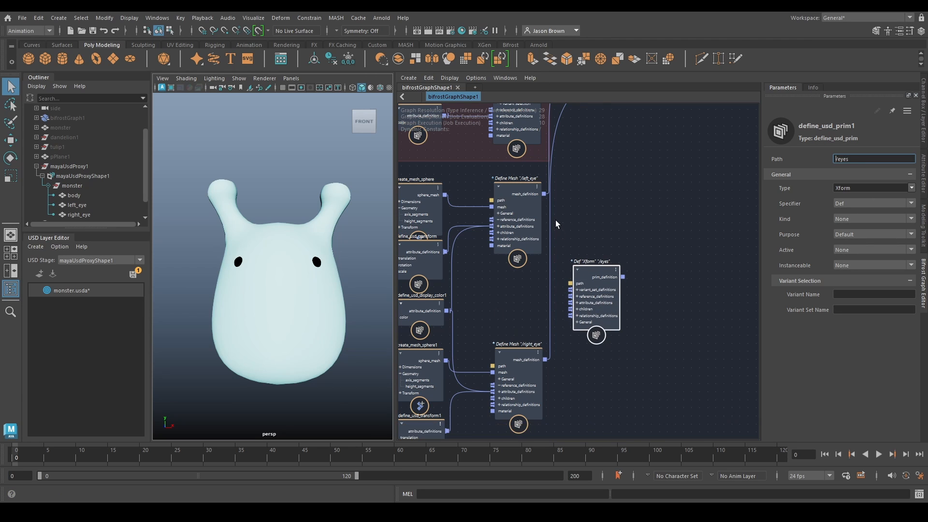
- Connect both eye meshes to the /eyes prim's children and cut their direct links to the /monster prim
drag(544, 195, 570, 309)
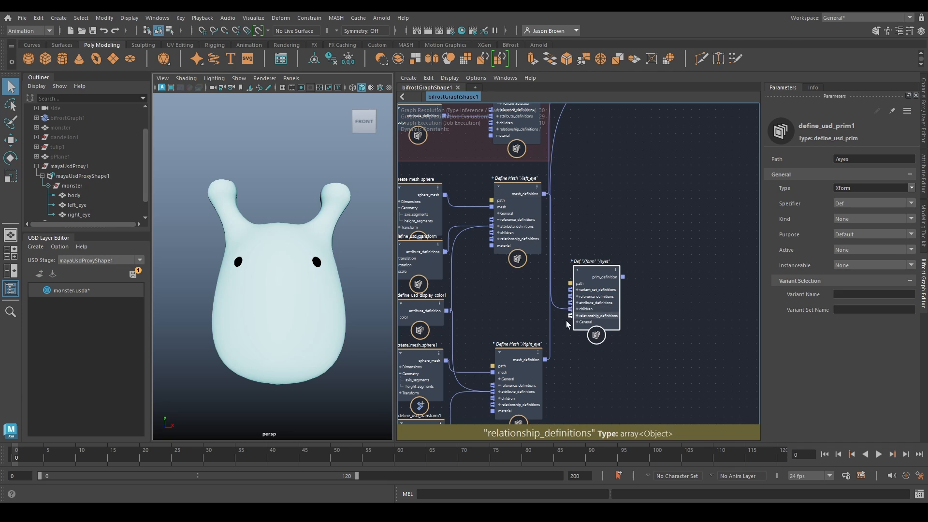
drag(545, 359, 571, 310)
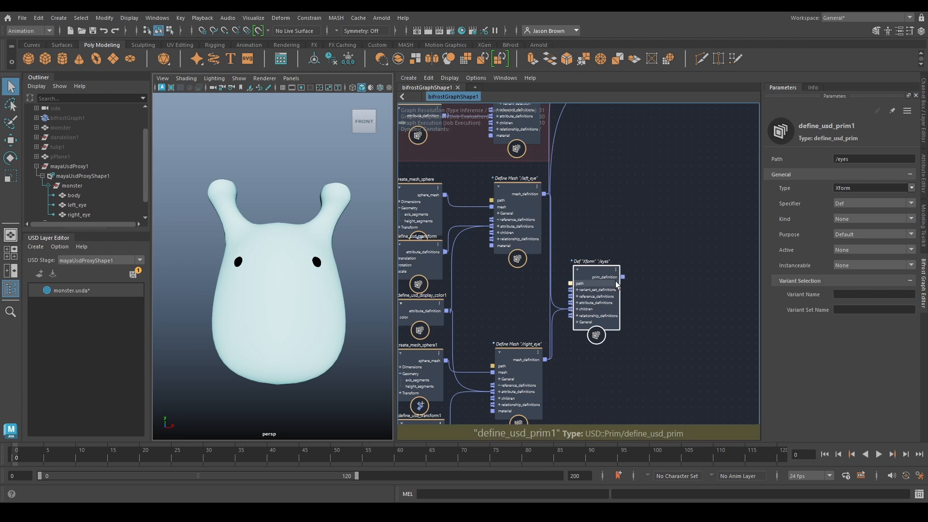
drag(623, 277, 654, 173)
alt+middle_drag(655, 172, 574, 354)
click(588, 306)
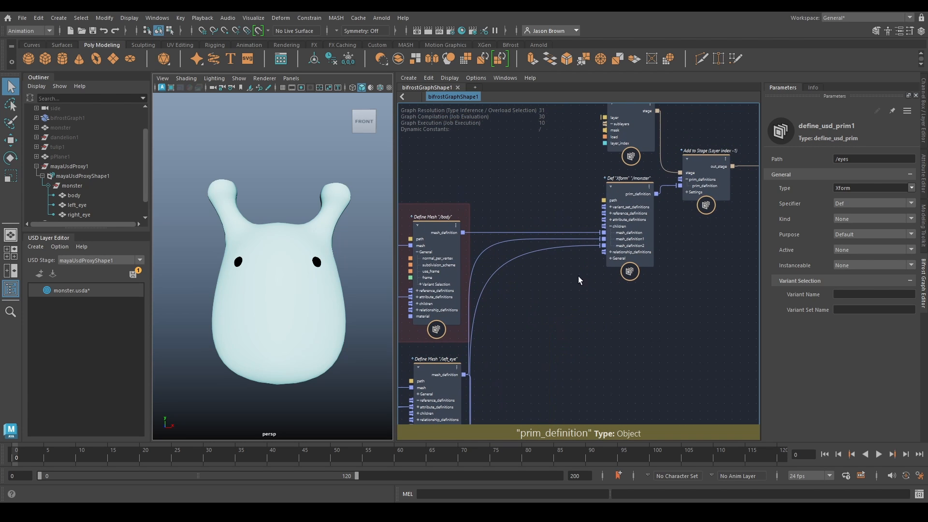
ctrl+alt+shift+drag(549, 268, 488, 243)
- Connect the /eyes prim definition to the children of the /monster prim
alt+middle_drag(577, 329, 592, 216)
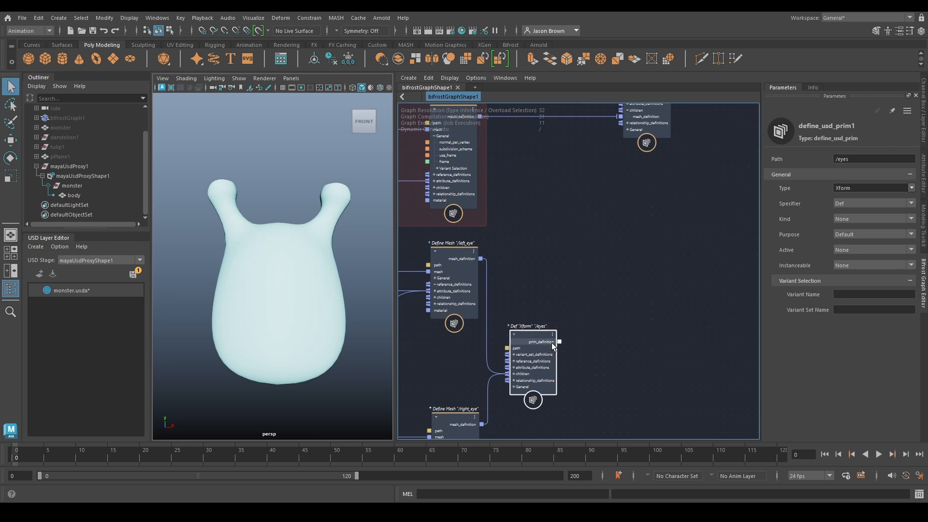
drag(559, 343, 610, 206)
alt+middle_drag(610, 206, 599, 285)
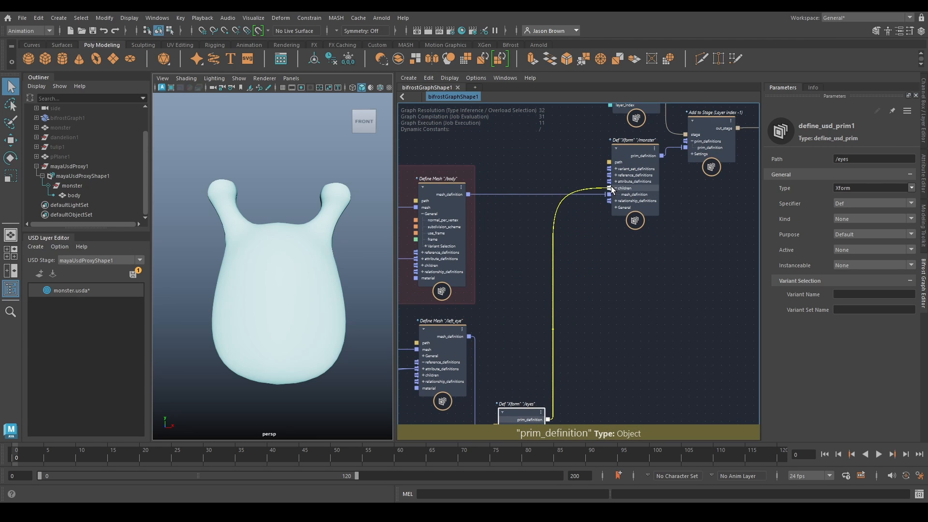
click(609, 188)
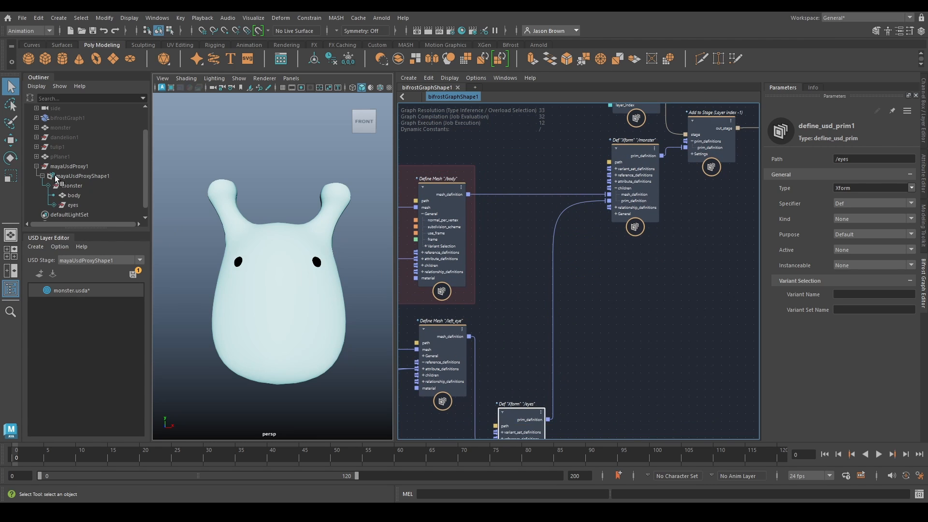
- Inspect the monster stage hierarchy by selecting monster, body, eyes, left_eye and right_eye in turn
click(72, 186)
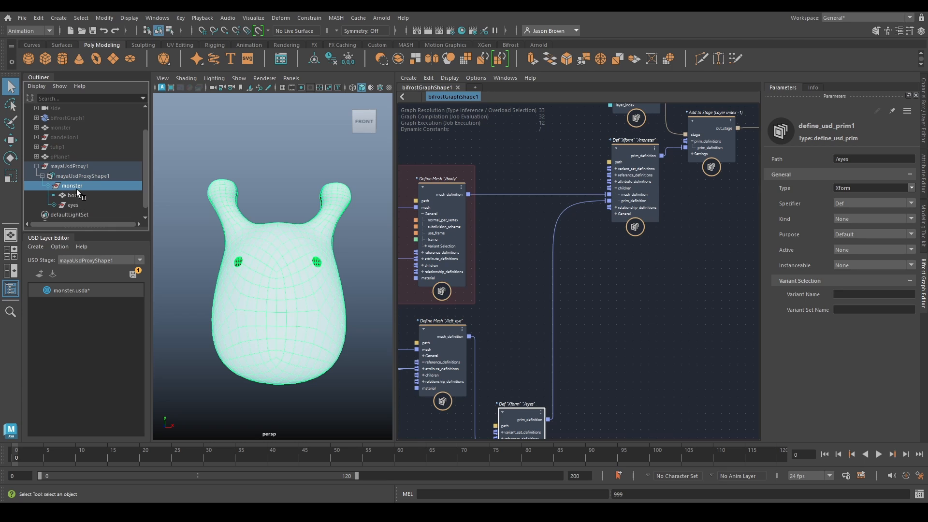
click(78, 195)
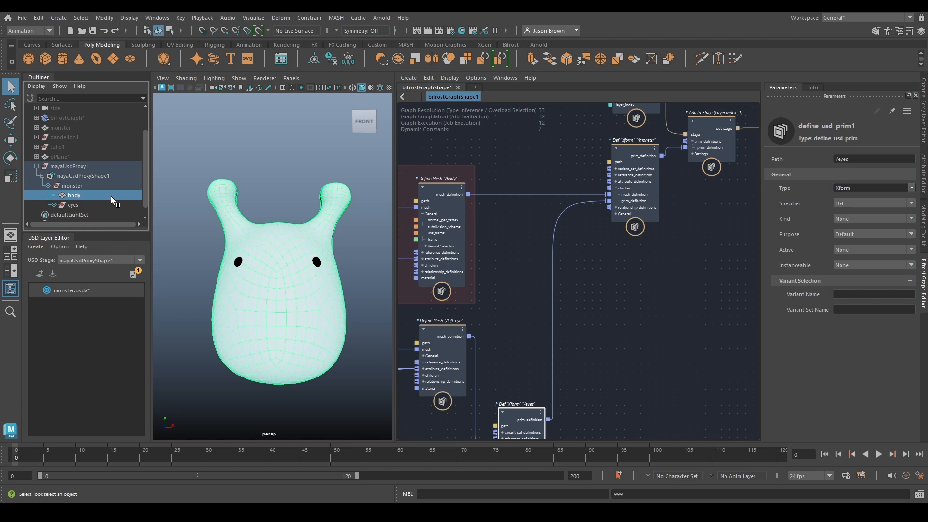
click(86, 206)
click(52, 205)
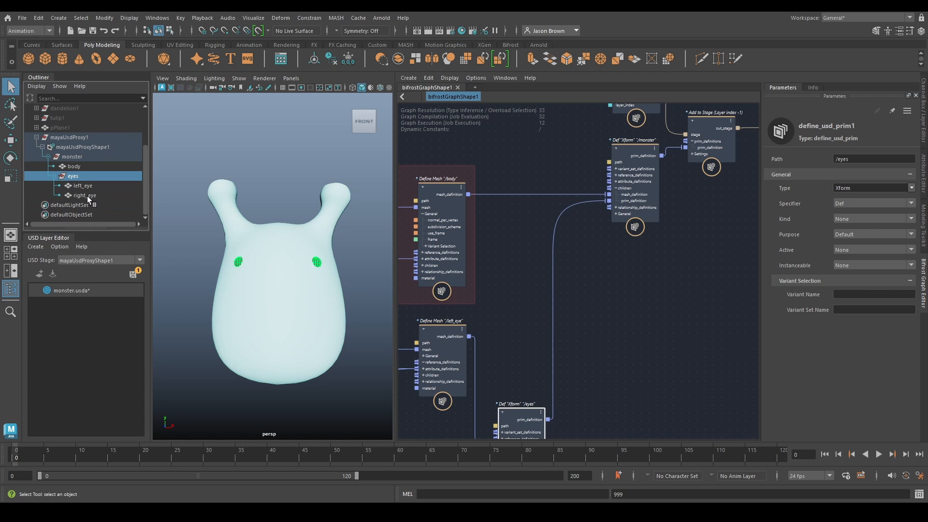
click(88, 186)
click(86, 197)
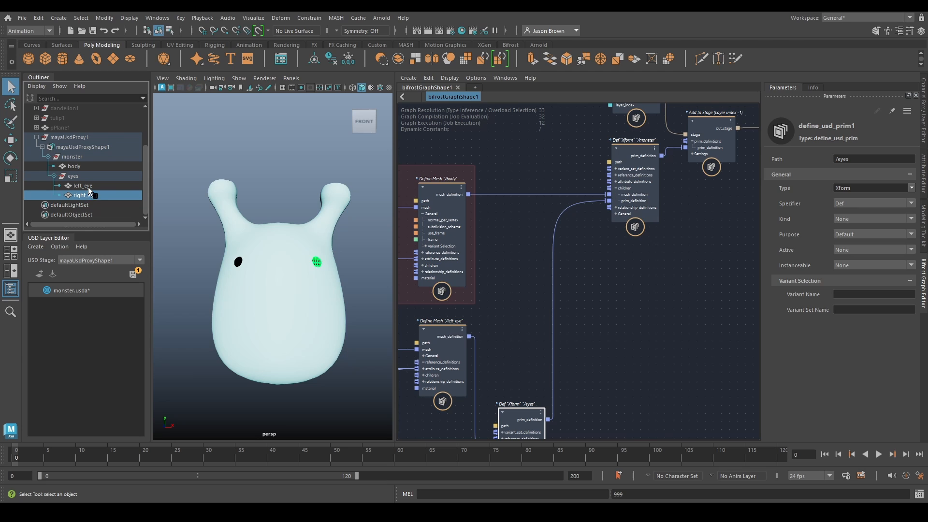
- Create a define_usd_transform node feeding the /eyes prim's attribute_definitions and place it between the two eye mesh nodes
click(575, 299)
alt+middle_drag(584, 301, 679, 146)
right_click(593, 290)
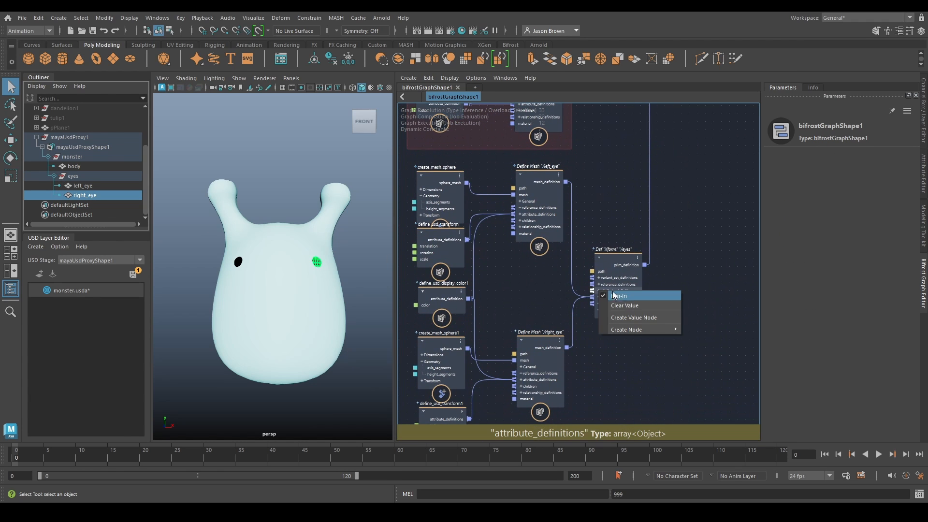
mouse_move(631, 329)
click(754, 339)
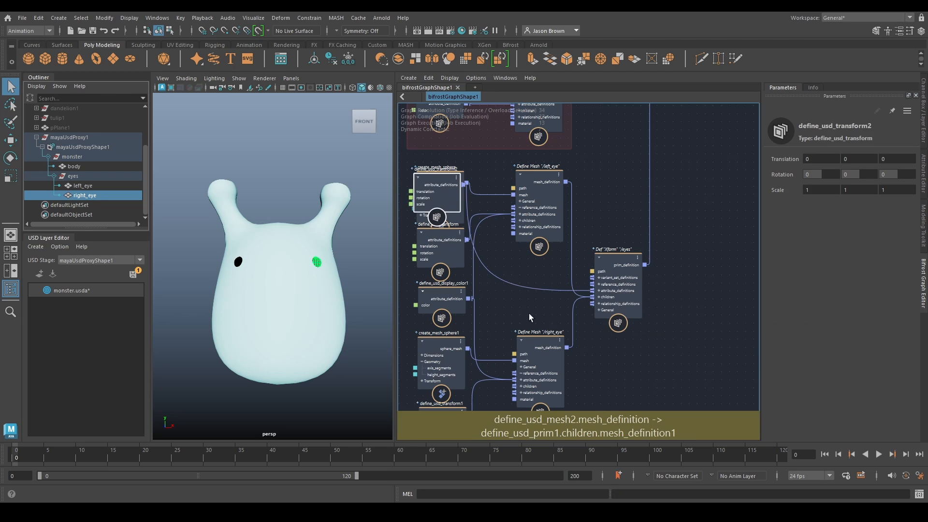
drag(519, 294, 522, 286)
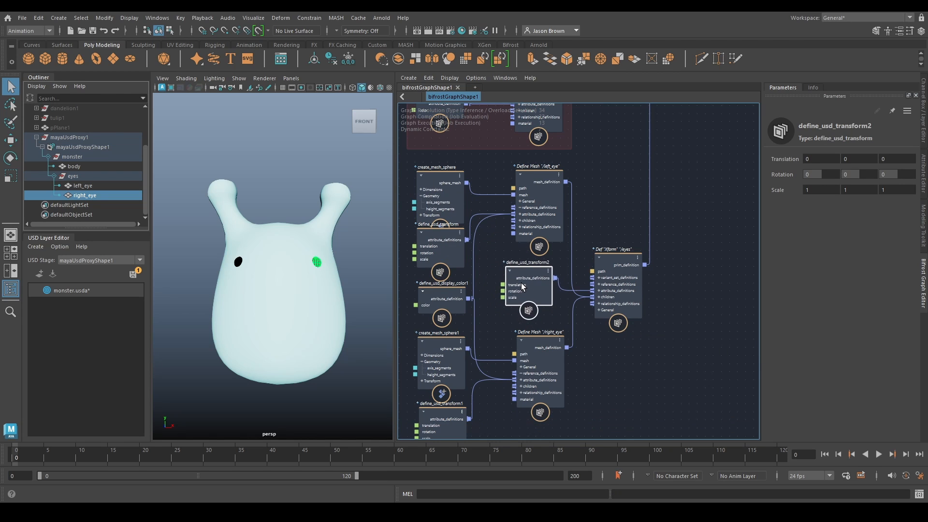
- Try out the translation and scale of the /eyes prim's transform node, undoing each change
drag(854, 158, 836, 144)
key(ctrl+z)
mouse_move(778, 190)
mouse_down()
mouse_move(768, 191)
mouse_move(793, 191)
mouse_move(785, 192)
mouse_up()
key(ctrl+z)
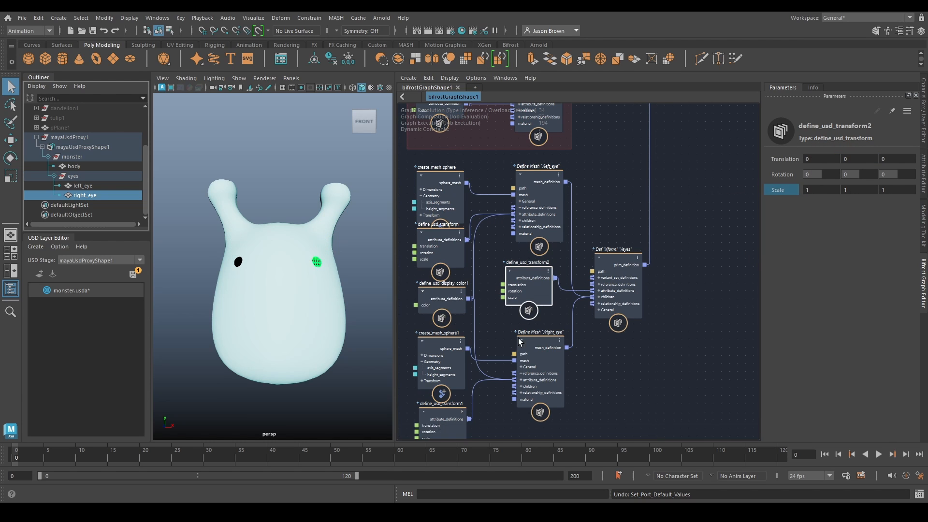
middle_drag(520, 342, 569, 282)
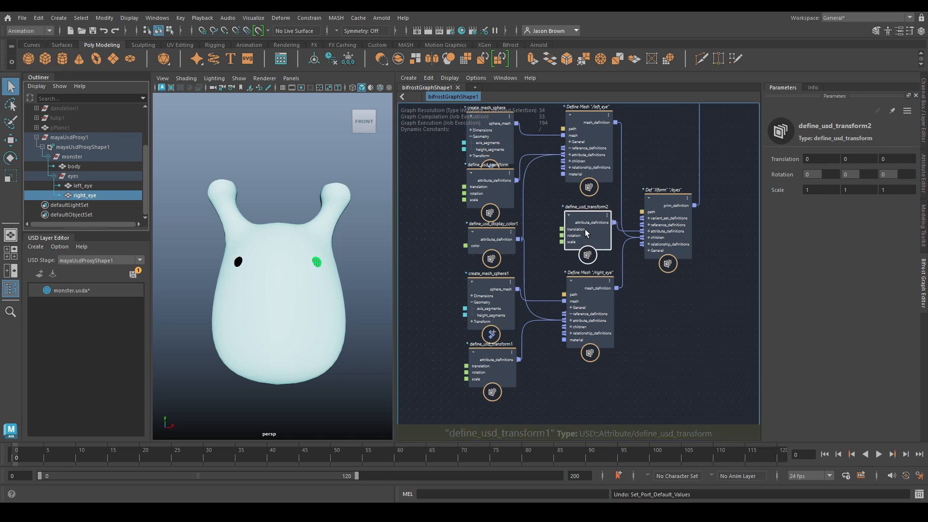
click(498, 374)
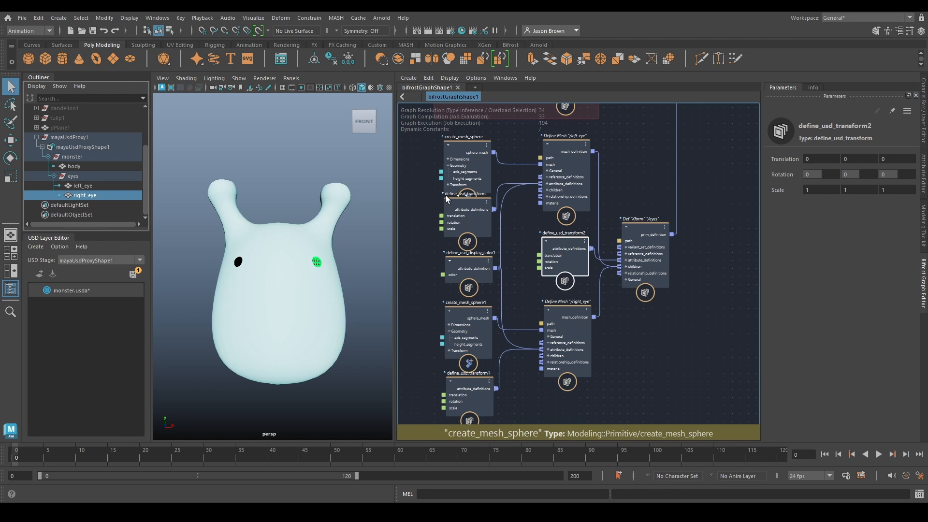
drag(778, 190, 824, 199)
key(ctrl+z)
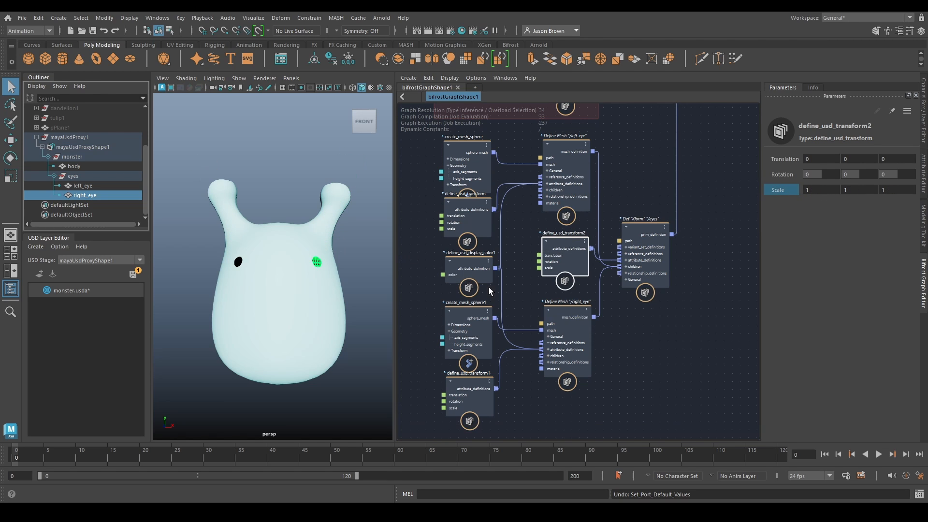
- Create a backdrop around all the eye nodes, including the /eyes prim, and shift it slightly below the body backdrop
middle_drag(608, 301, 523, 389)
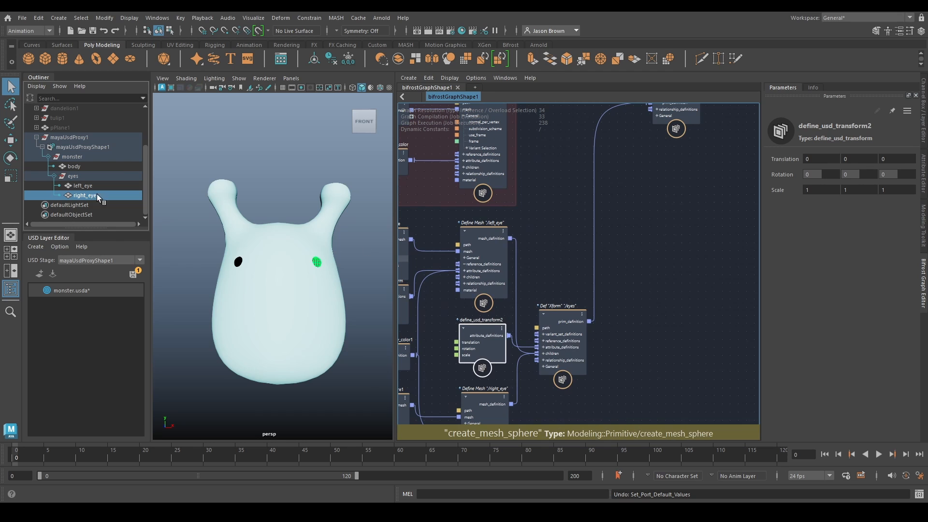
mouse_move(563, 266)
middle_down()
mouse_move(567, 279)
mouse_move(566, 262)
middle_up()
scroll(653, 265, down, 4)
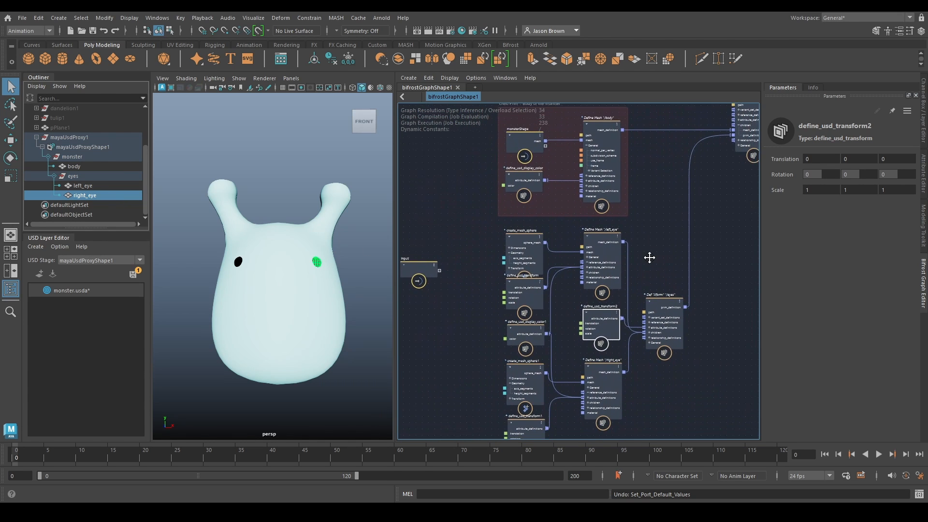
drag(478, 210, 684, 447)
right_click(699, 392)
click(731, 409)
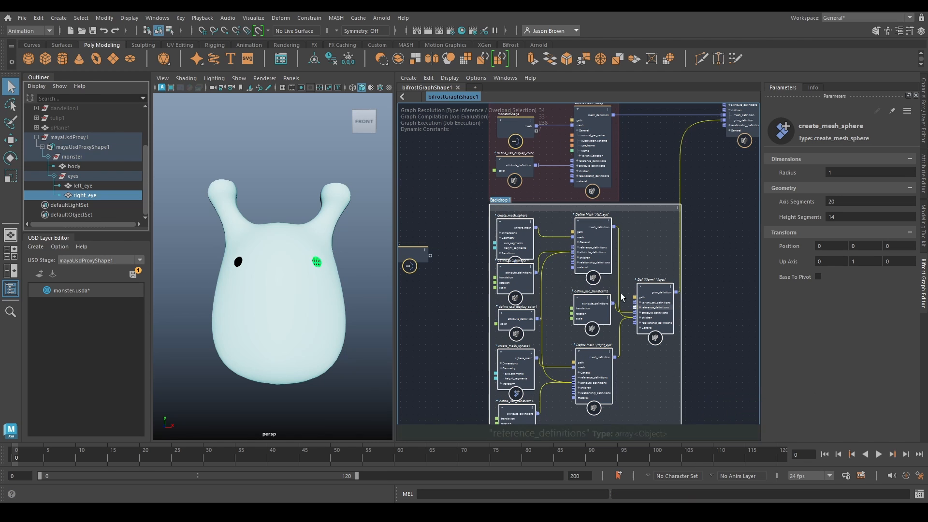
drag(546, 209, 546, 217)
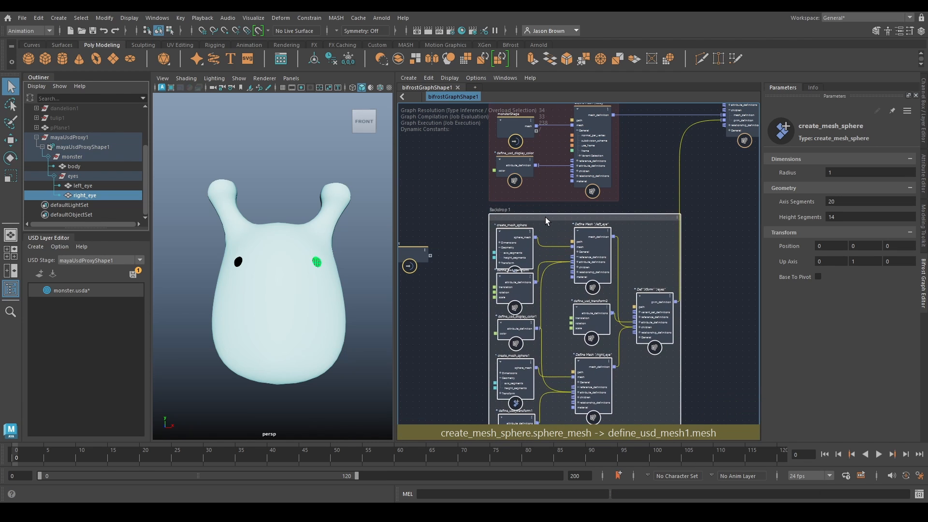
- Rename the eye nodes' backdrop as "Child Prim: Eyes of the Monster"
double_click(499, 210)
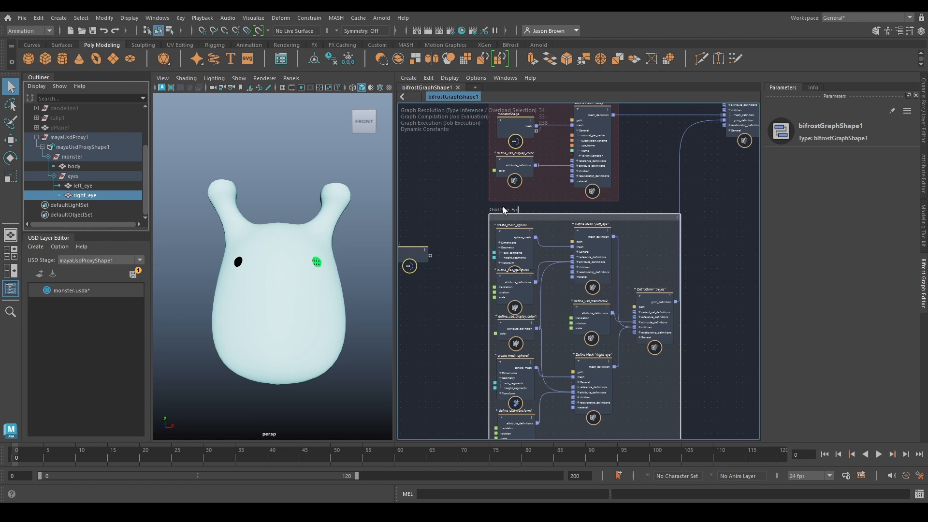
text(f the Monster)
scroll(604, 222, down, 4)
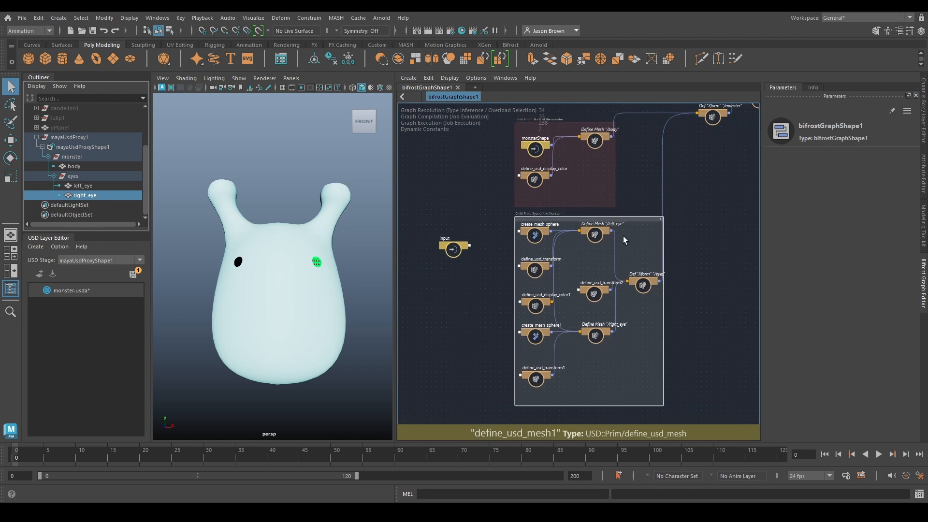
- Color the eye nodes' backdrop the same dark red as the body backdrop
alt+middle_drag(681, 238, 653, 262)
scroll(638, 261, up, 2)
scroll(634, 245, up, 4)
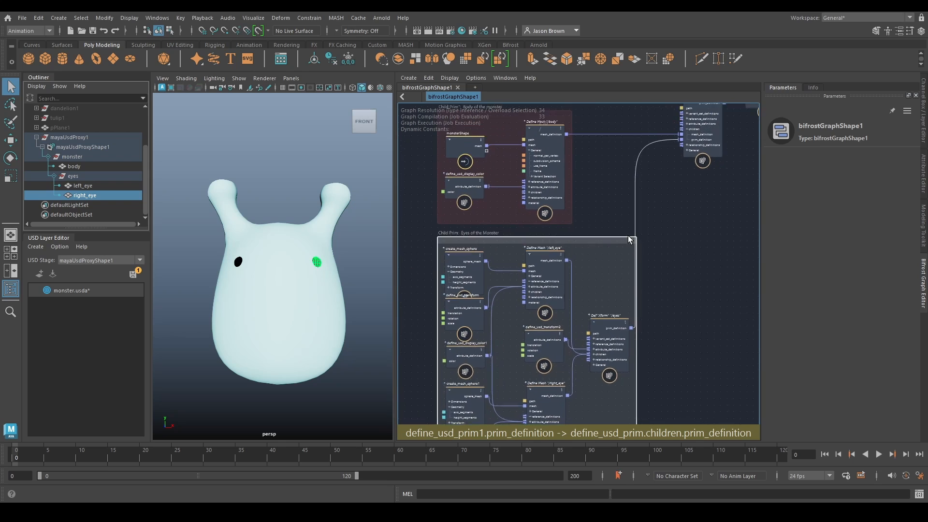
right_click(631, 242)
click(648, 258)
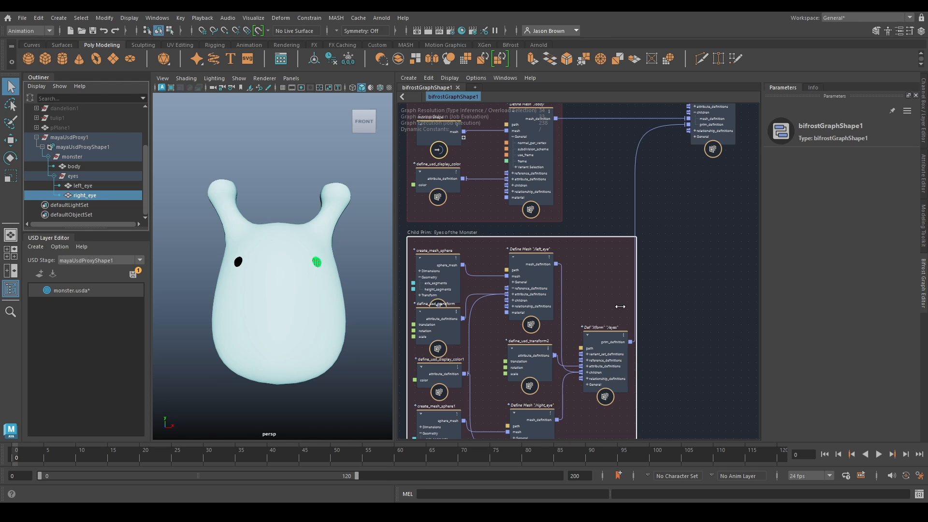
- Collapse the monster prim's hierarchy in the Outliner and move the output node farther from the Add to Stage node
click(71, 157)
click(47, 157)
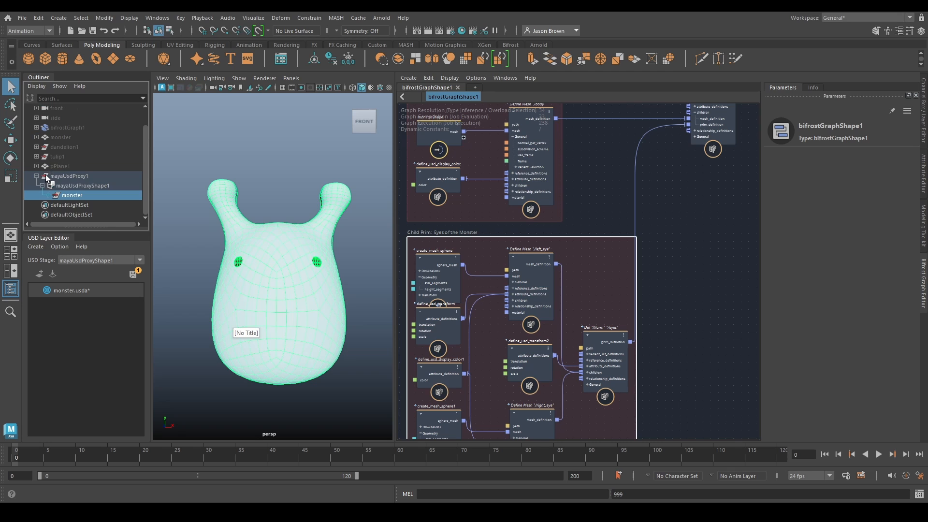
alt+right_drag(677, 235, 667, 271)
alt+middle_drag(672, 251, 598, 338)
alt+right_drag(599, 338, 693, 245)
alt+middle_drag(693, 246, 558, 289)
drag(617, 216, 663, 216)
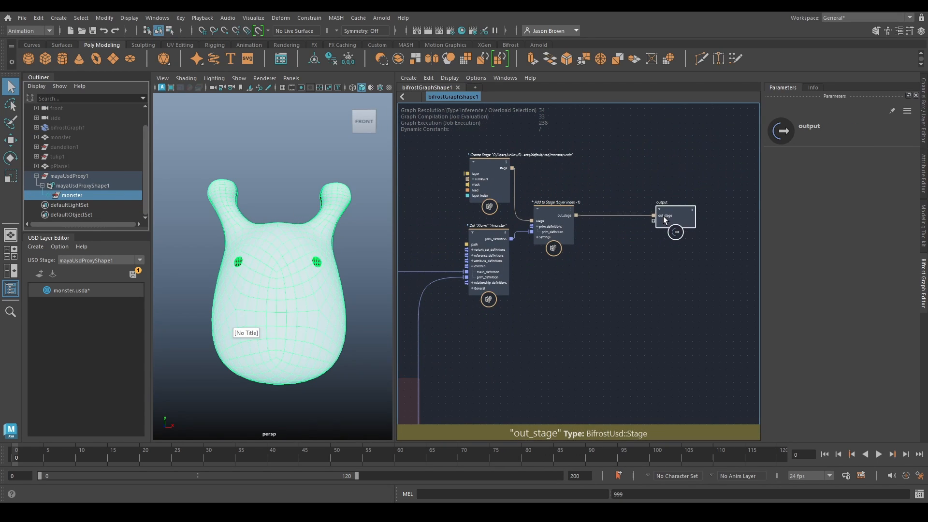
click(362, 298)
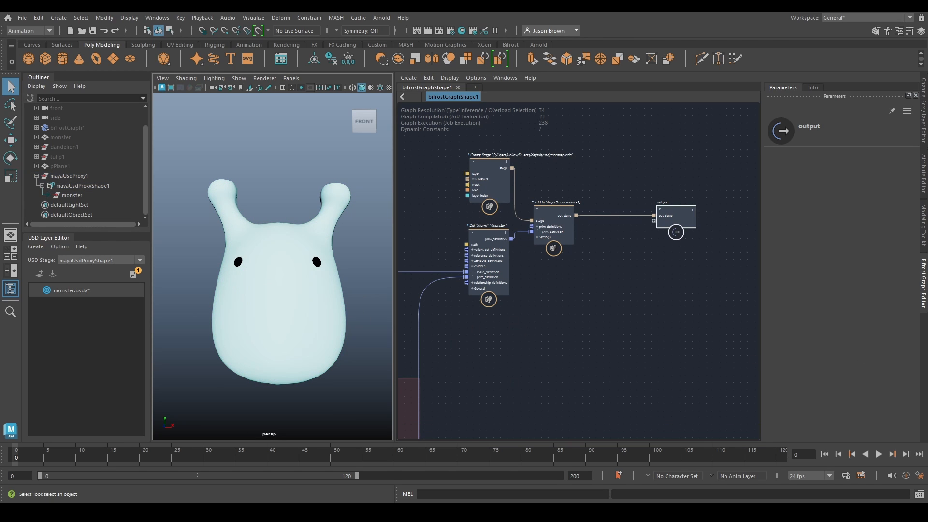
- Compare the USD proxy and monster prim in the Outliner with the /monster definition node in the graph
alt+middle_drag(529, 308, 681, 280)
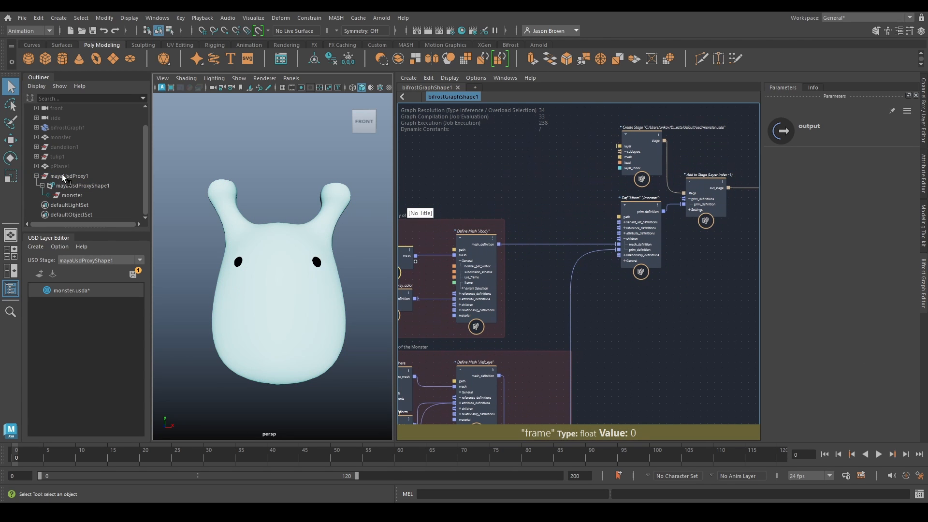
click(77, 186)
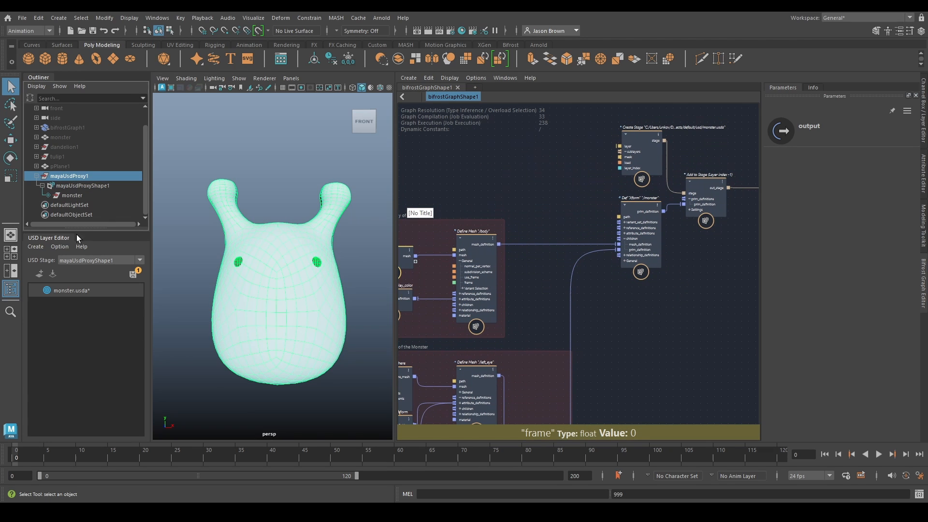
click(72, 195)
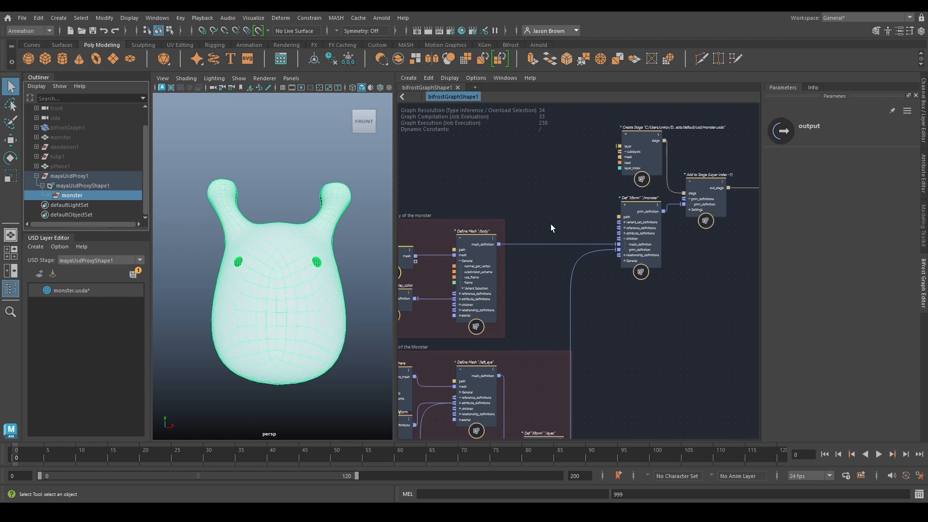
alt+middle_drag(550, 224, 491, 217)
click(573, 201)
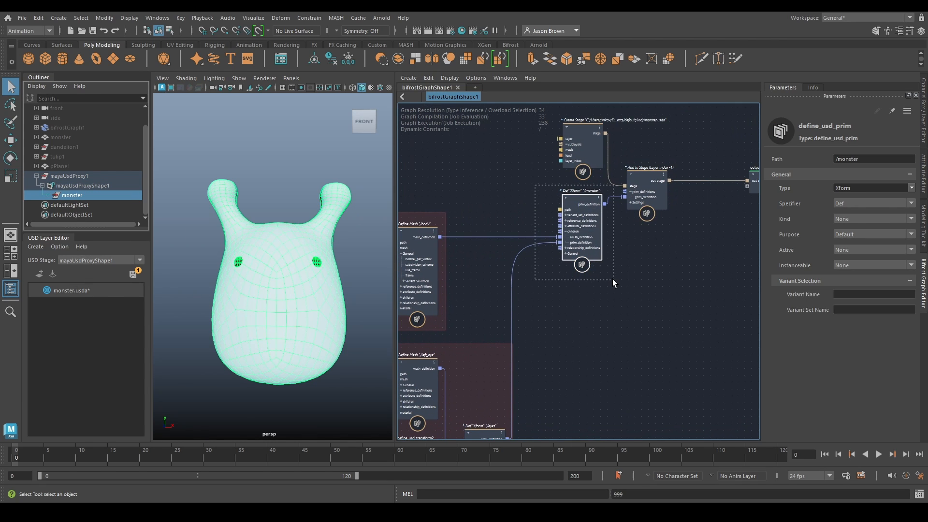
middle_drag(606, 337, 607, 278)
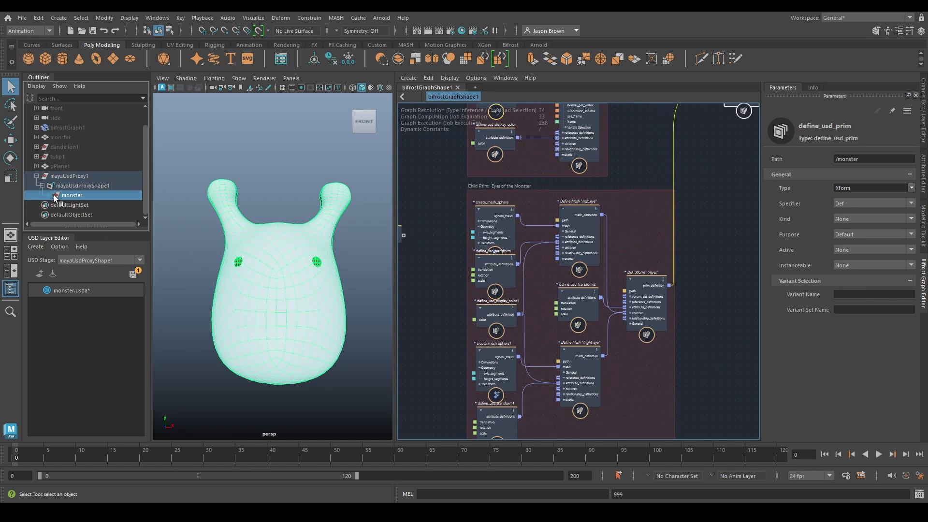
- Expand the monster prim and compare its body and eyes children with the /body and /eyes nodes in the graph
click(51, 196)
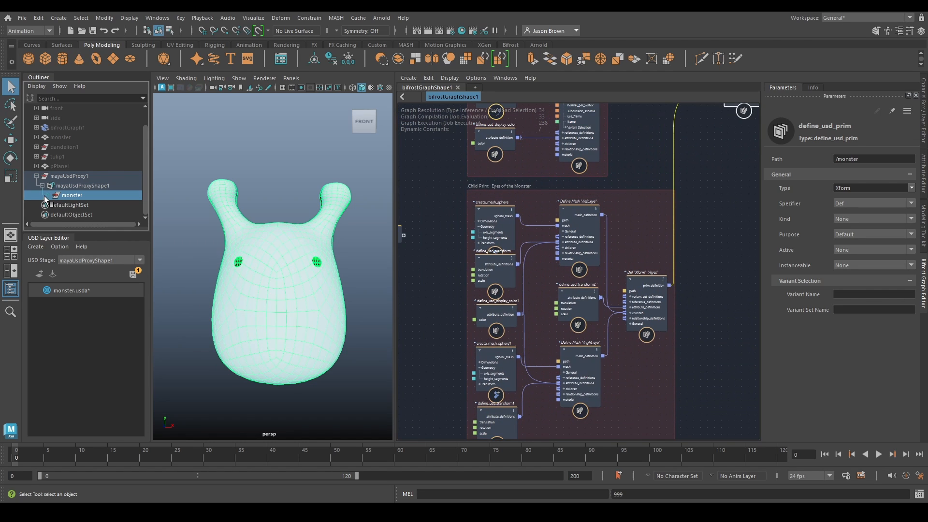
click(45, 196)
click(68, 206)
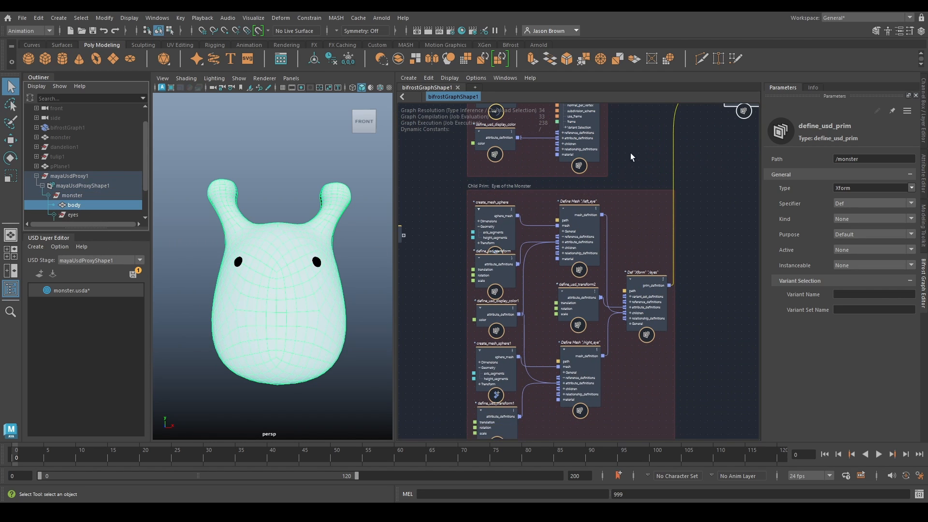
middle_drag(630, 152, 614, 103)
click(577, 152)
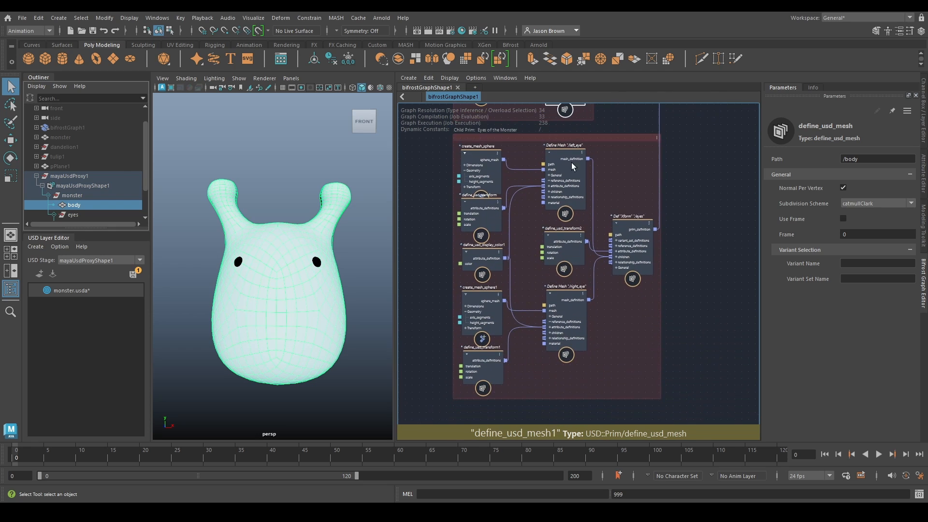
scroll(88, 219, down, 2)
click(70, 175)
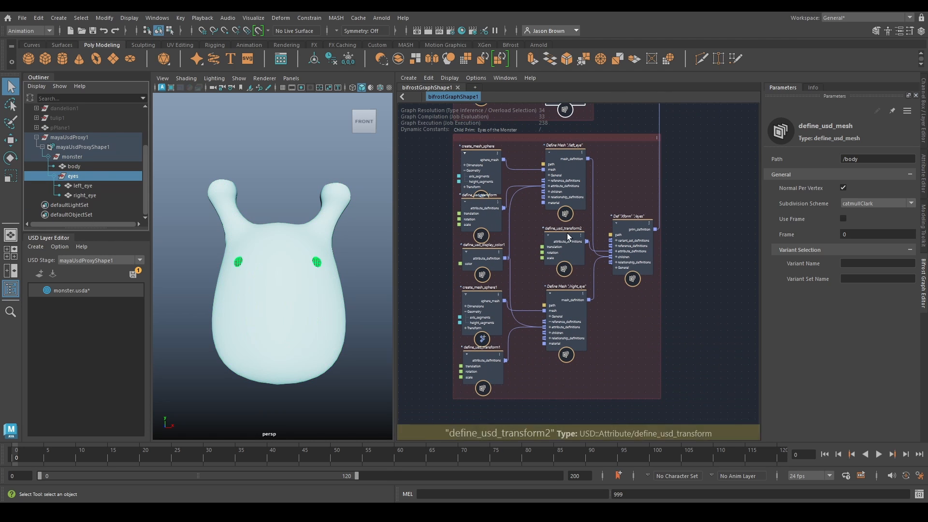
click(630, 230)
middle_drag(705, 192, 451, 352)
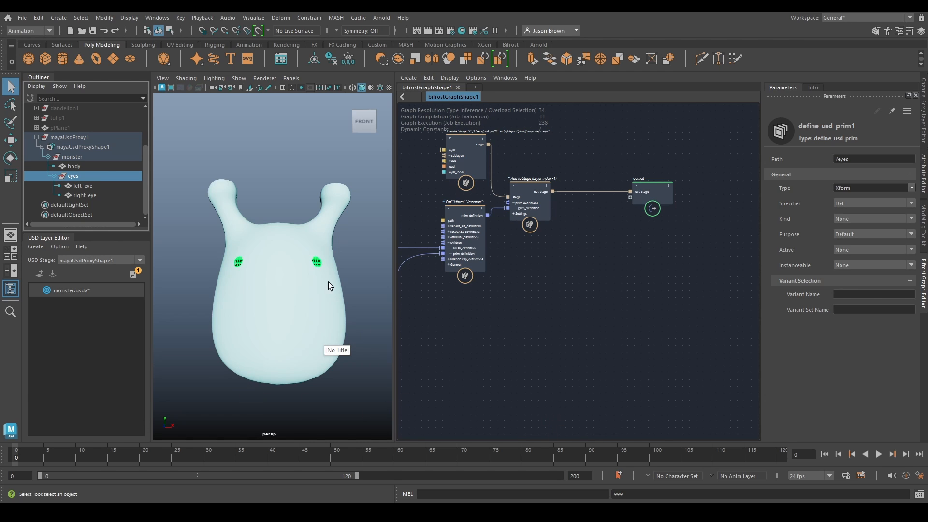
- Print the monster.usda layer to the Script Editor, open that editor and enlarge its history pane
click(63, 290)
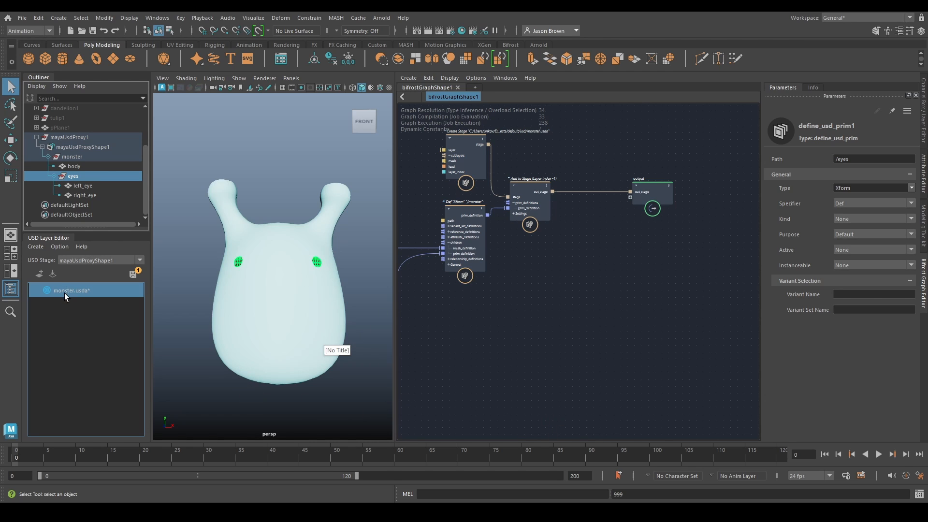
right_click(65, 292)
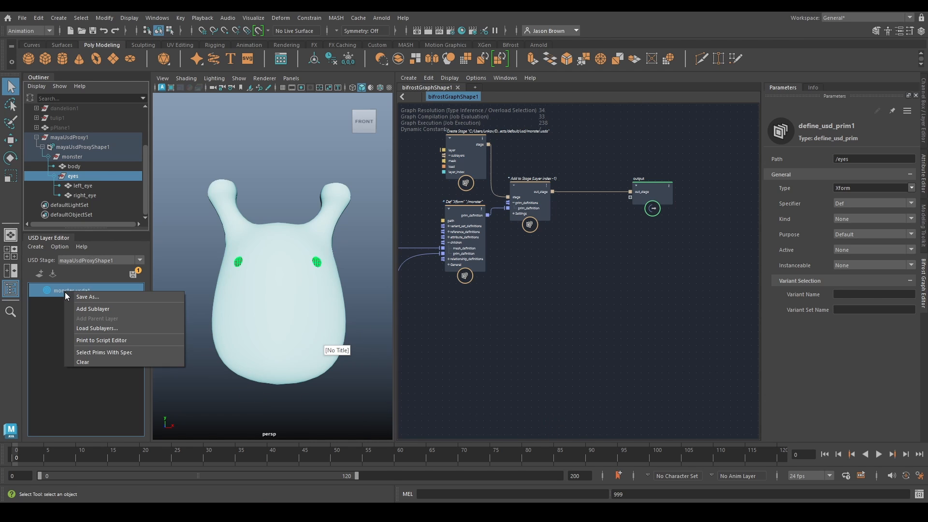
click(108, 340)
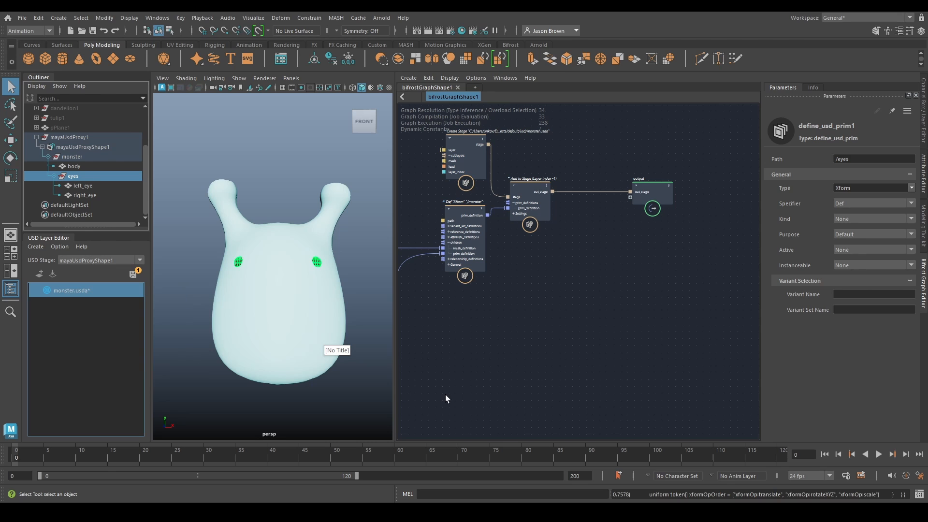
click(919, 494)
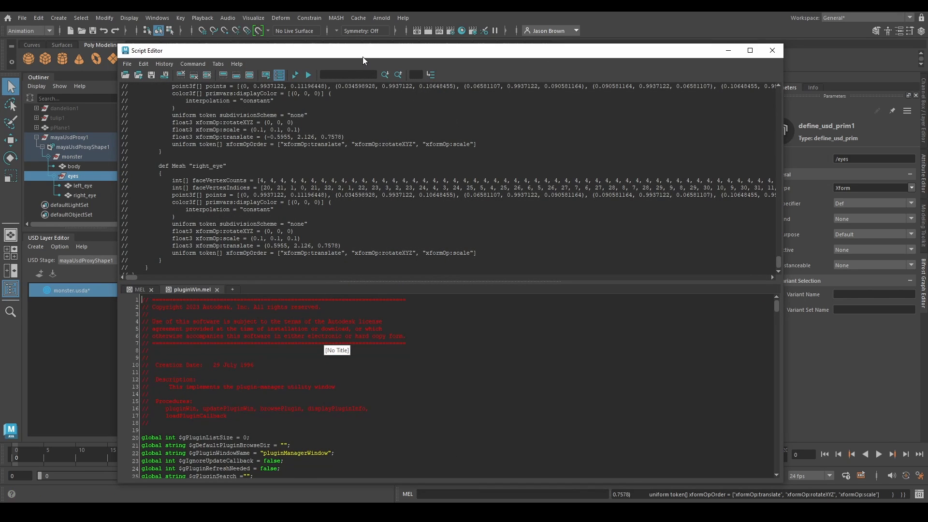
drag(363, 56, 361, 40)
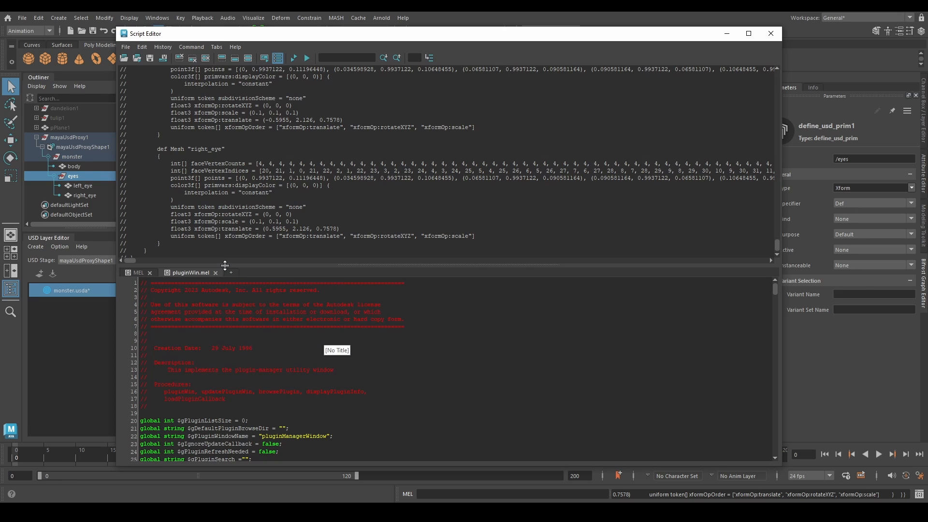
drag(225, 265, 225, 412)
- Examine the printed USD layer from its identifier line through the monster Xform and the body mesh definition
scroll(234, 237, up, 10)
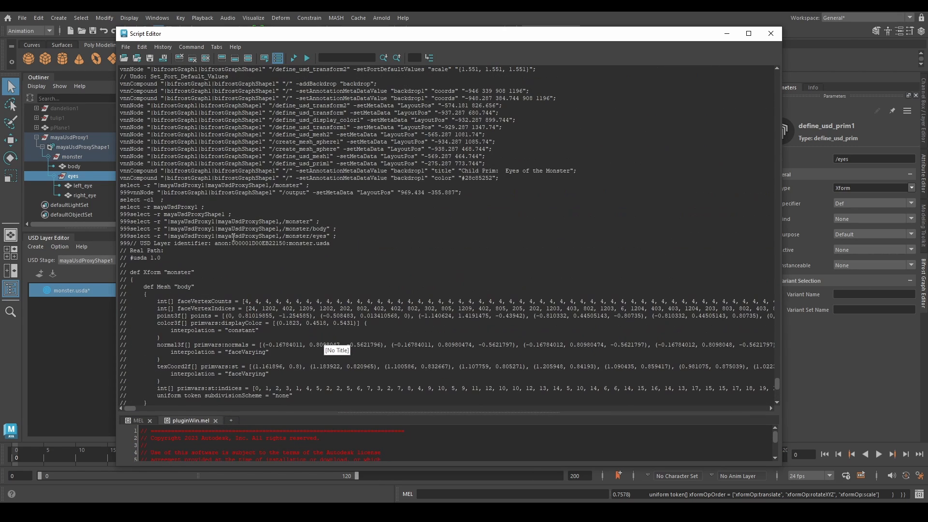
scroll(212, 208, down, 4)
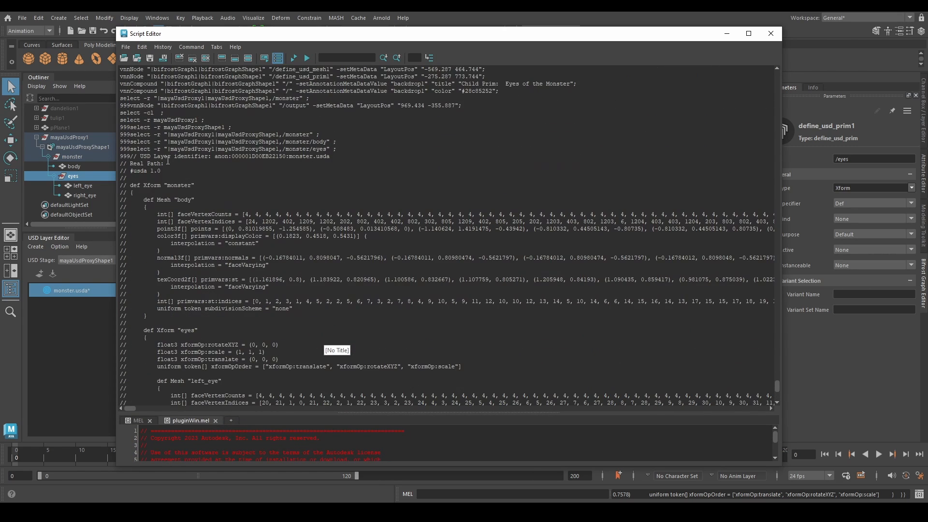
drag(331, 156, 120, 157)
scroll(208, 167, down, 1)
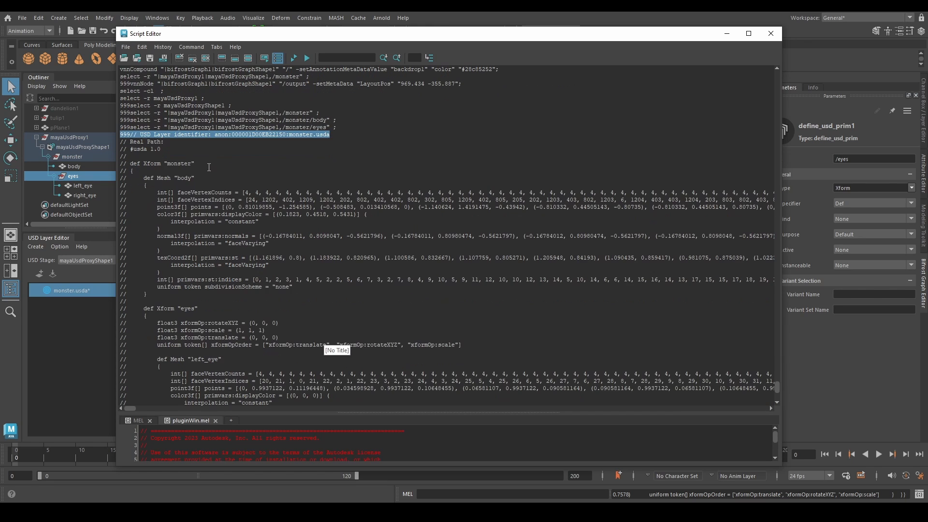
scroll(209, 167, down, 2)
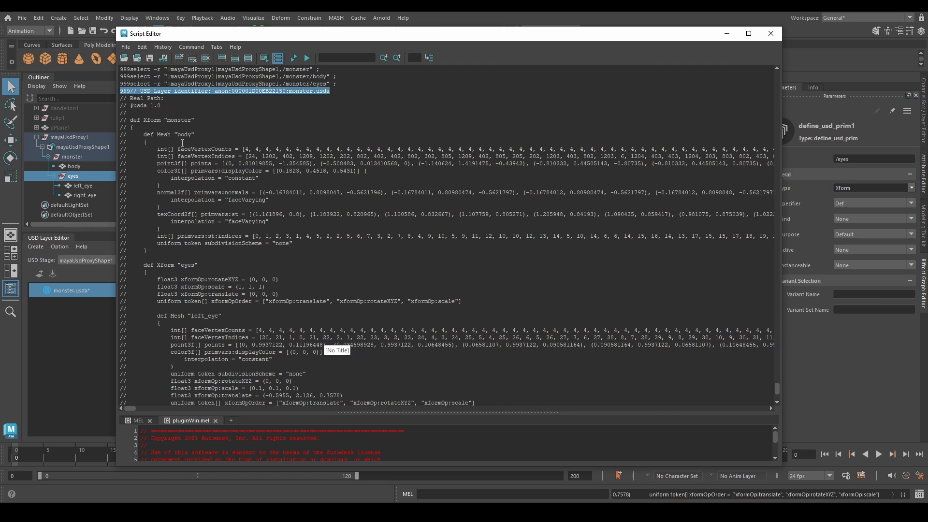
drag(163, 135, 194, 134)
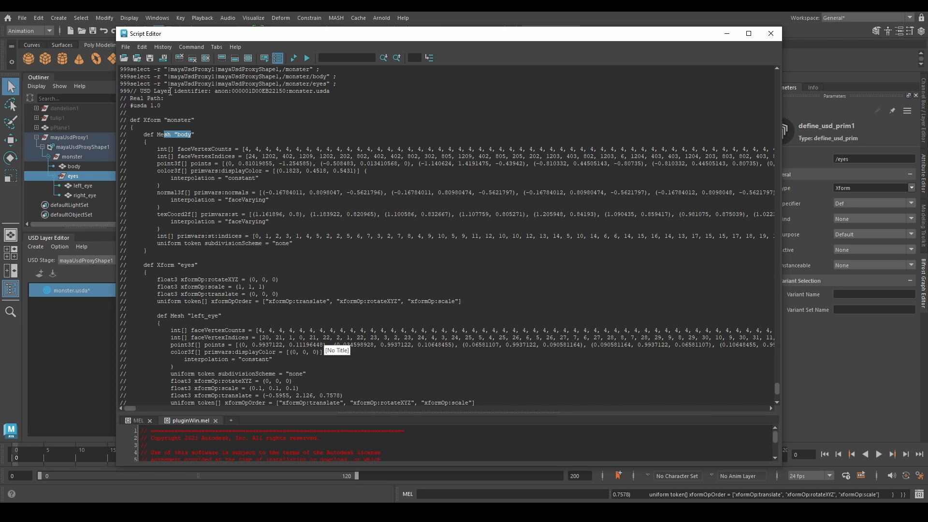
- Compare the printed body mesh and eyes Xform definitions with the Bifrost graph, starting from the /body mesh node
drag(209, 35, 232, 250)
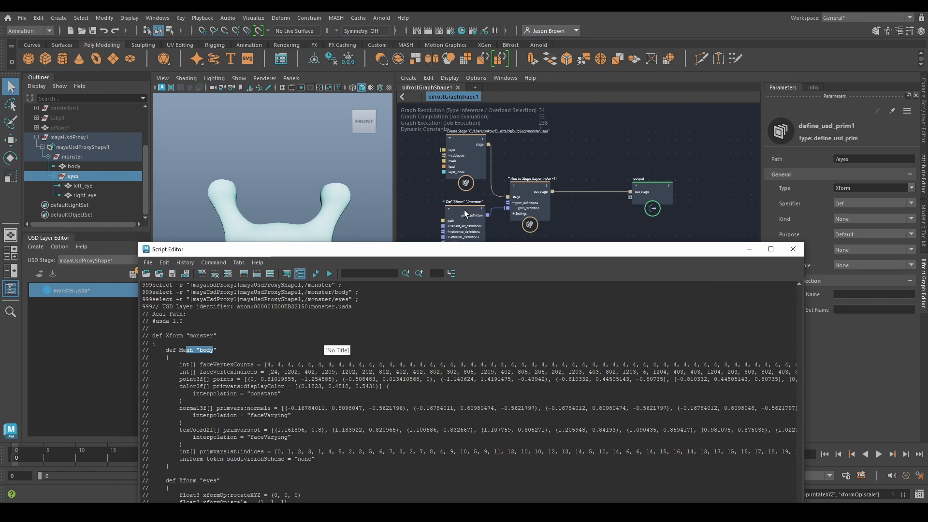
alt+middle_drag(613, 159, 709, 87)
alt+middle_drag(632, 191, 737, 176)
click(499, 157)
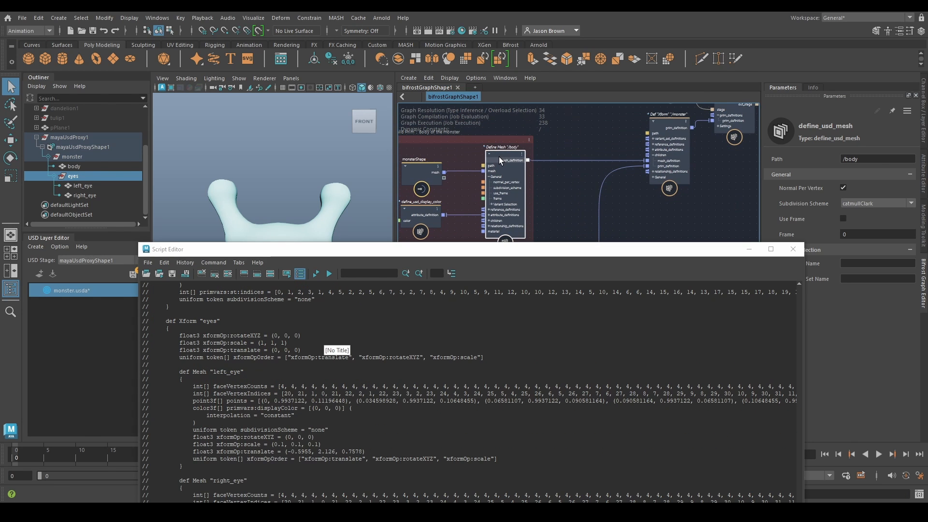
scroll(250, 350, up, 1)
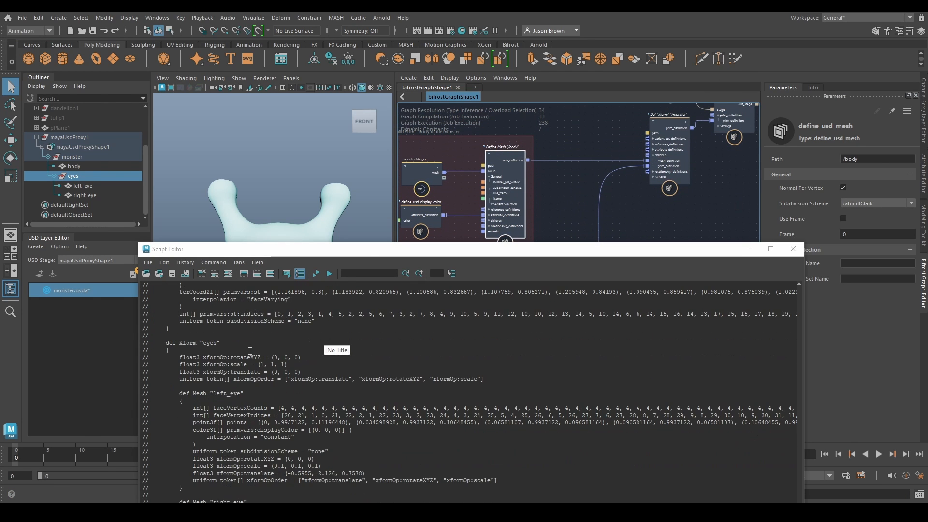
scroll(250, 350, up, 4)
drag(221, 430, 180, 430)
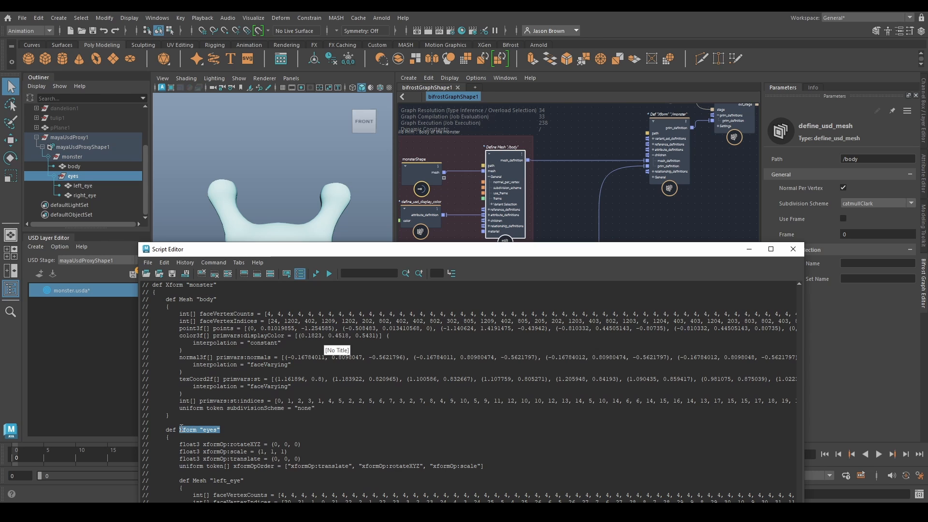
scroll(181, 427, up, 2)
drag(220, 329, 166, 330)
scroll(269, 406, down, 7)
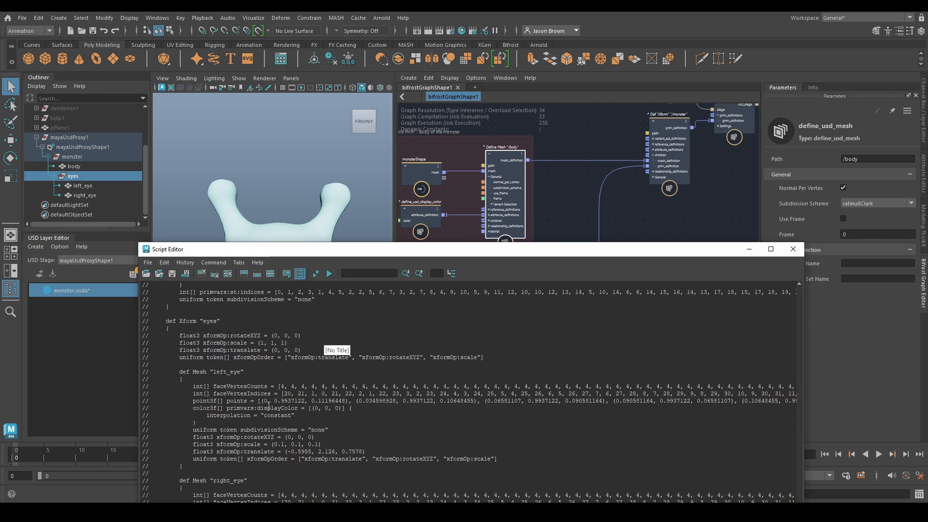
- Examine the printed left_eye and right_eye mesh definitions down to the closing brackets, and close the Script Editor
drag(336, 249, 330, 142)
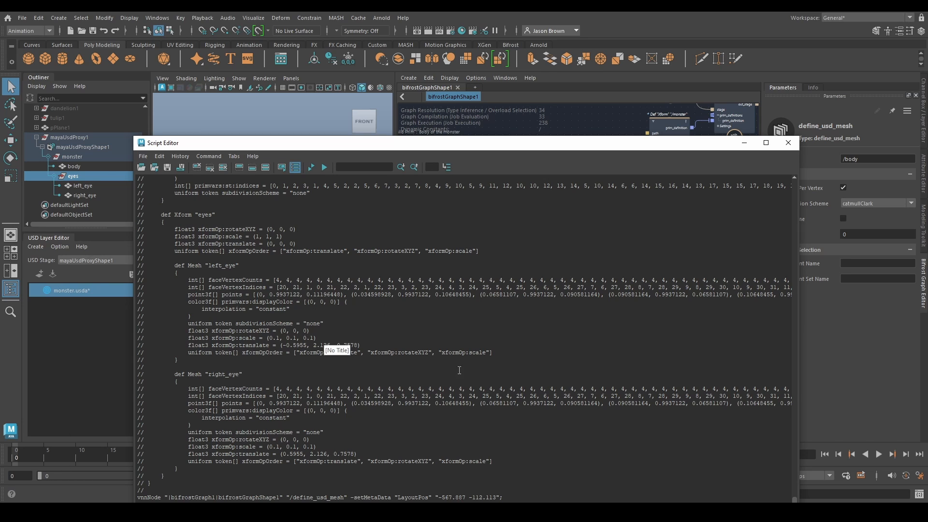
mouse_move(454, 143)
mouse_down()
mouse_move(454, 155)
mouse_move(454, 127)
mouse_up()
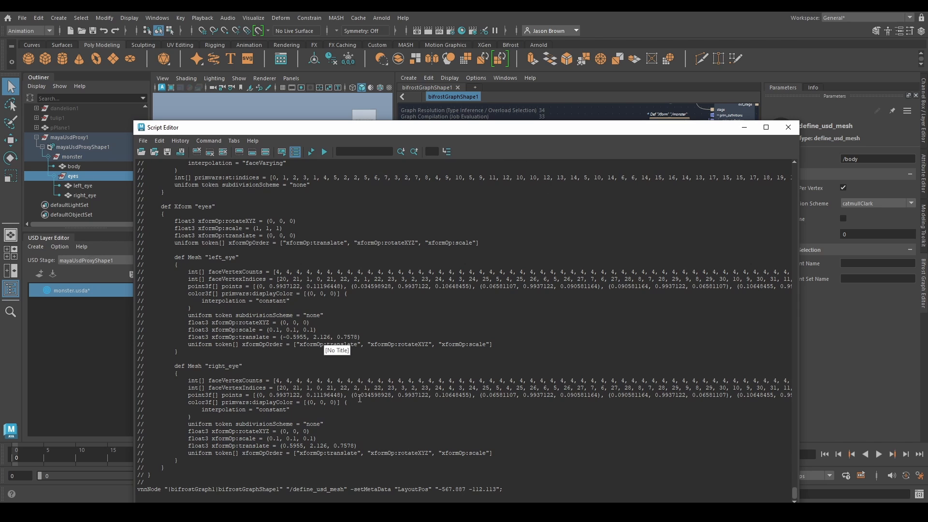
drag(160, 470, 218, 481)
click(788, 128)
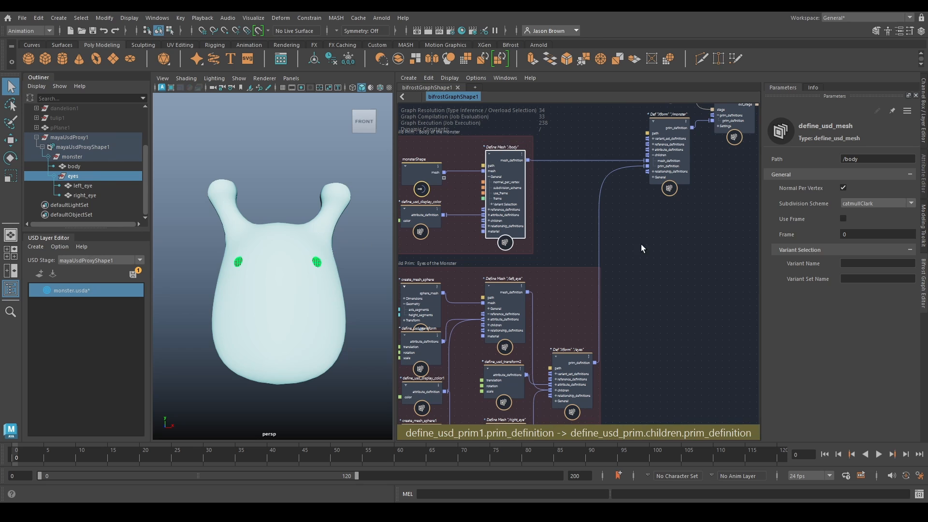
- Add a save_usd_stage node to the Bifrost graph between the add_to_stage and output nodes, moving the output node to make room
alt+middle_drag(705, 226, 537, 334)
click(352, 166)
alt+middle_drag(636, 315, 579, 331)
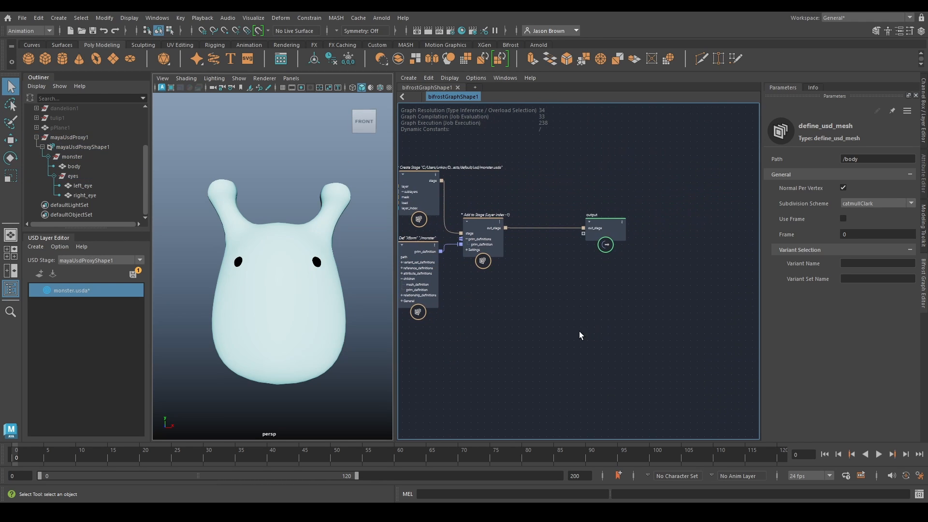
click(620, 226)
click(541, 301)
key(Tab)
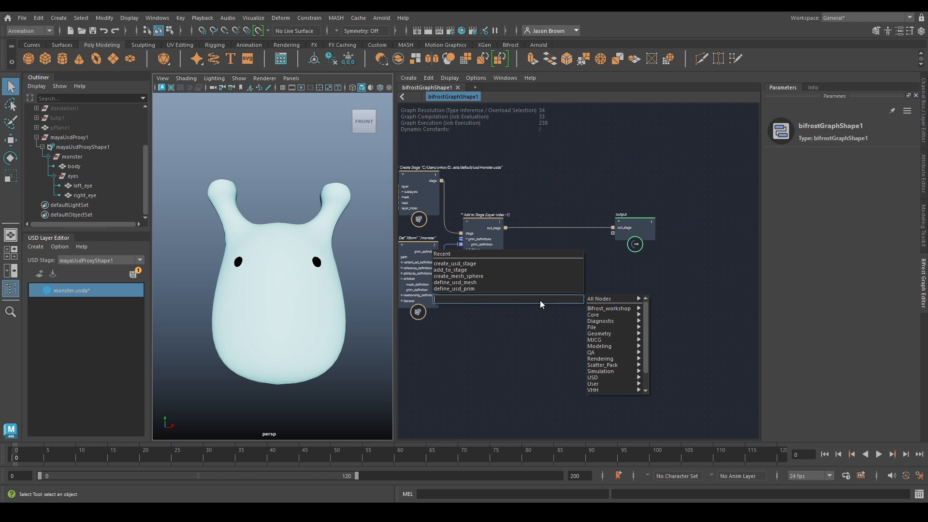
text(save_usd)
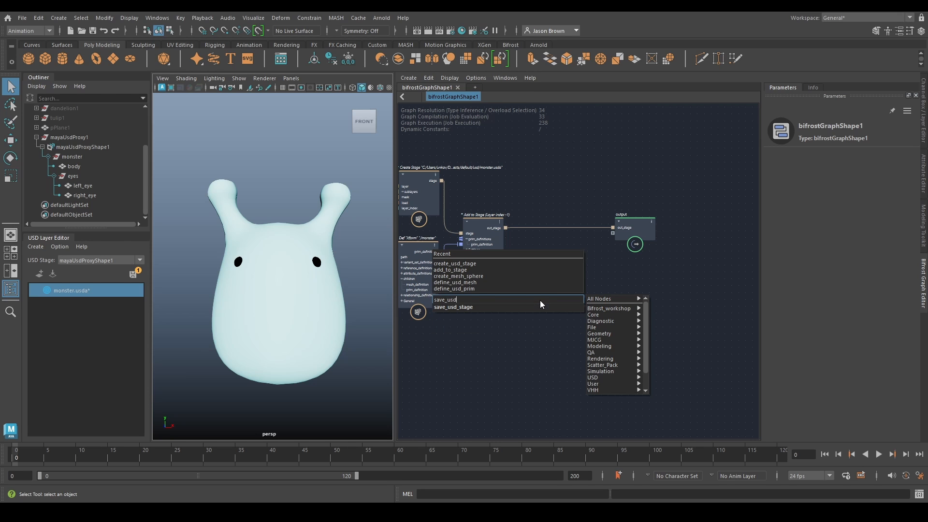
key(Down)
key(Return)
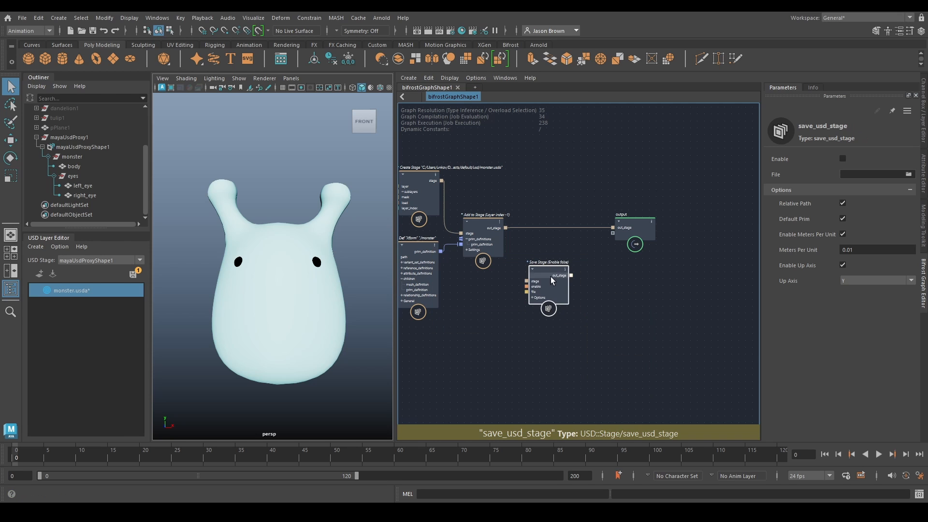
scroll(502, 269, up, 2)
scroll(553, 272, up, 2)
drag(553, 273, 566, 241)
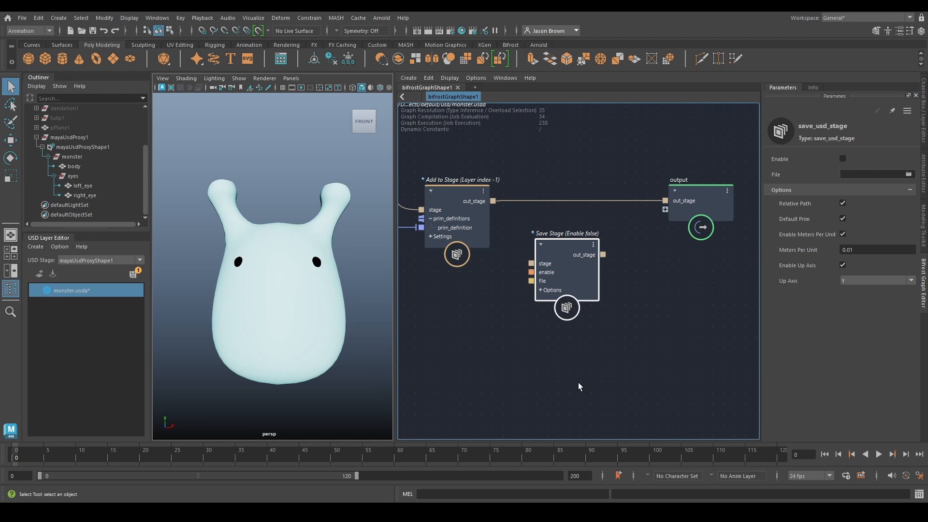
- Wire the add_to_stage out_stage through the save_usd_stage node into the output's out_stage, and align the save node between them
mouse_move(512, 346)
alt+middle_down()
mouse_move(499, 349)
mouse_move(502, 358)
alt+middle_up()
drag(549, 283, 552, 275)
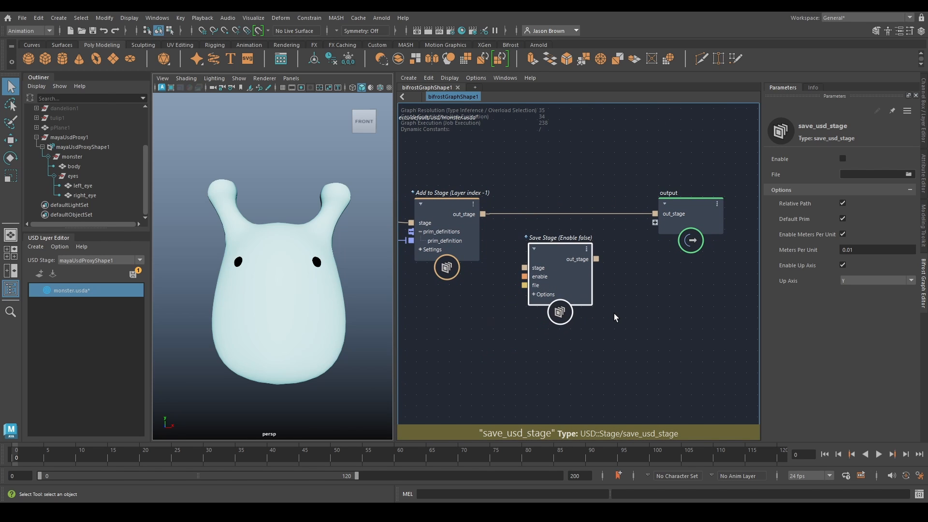
drag(483, 214, 525, 267)
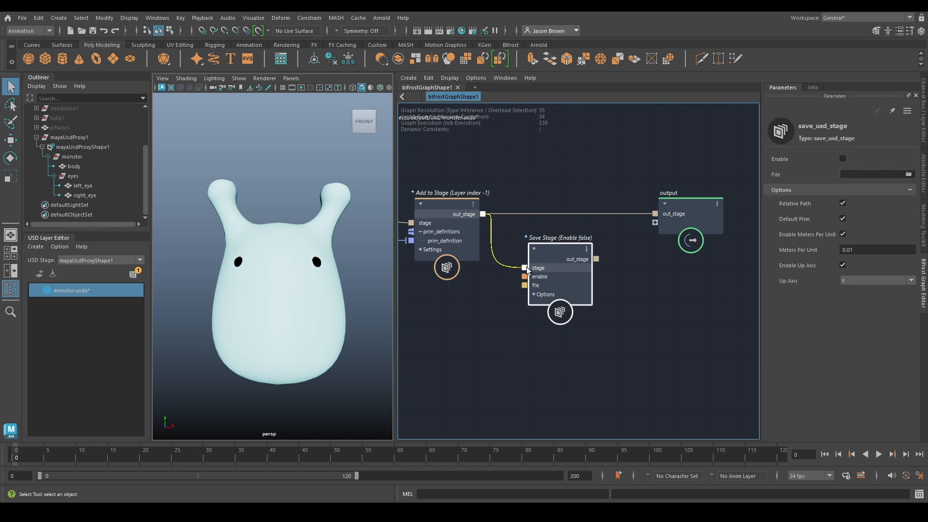
drag(597, 259, 663, 214)
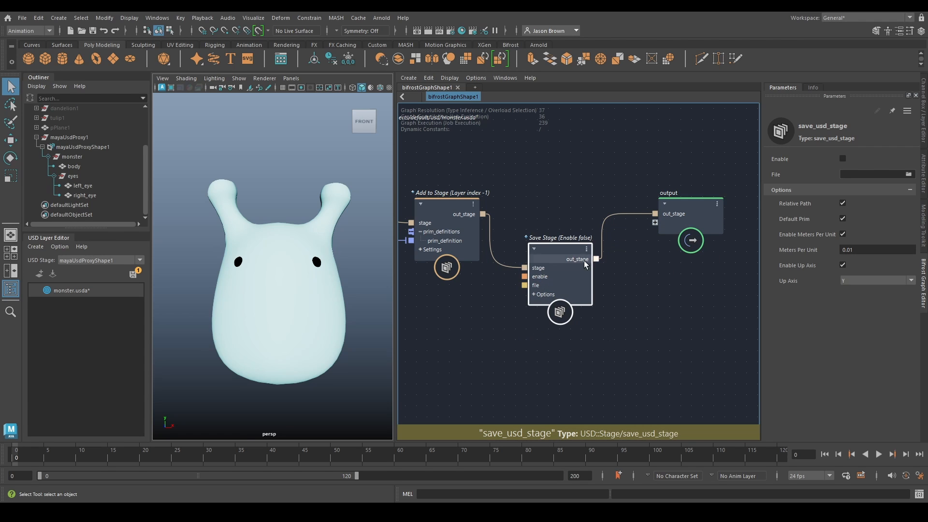
drag(563, 288, 569, 243)
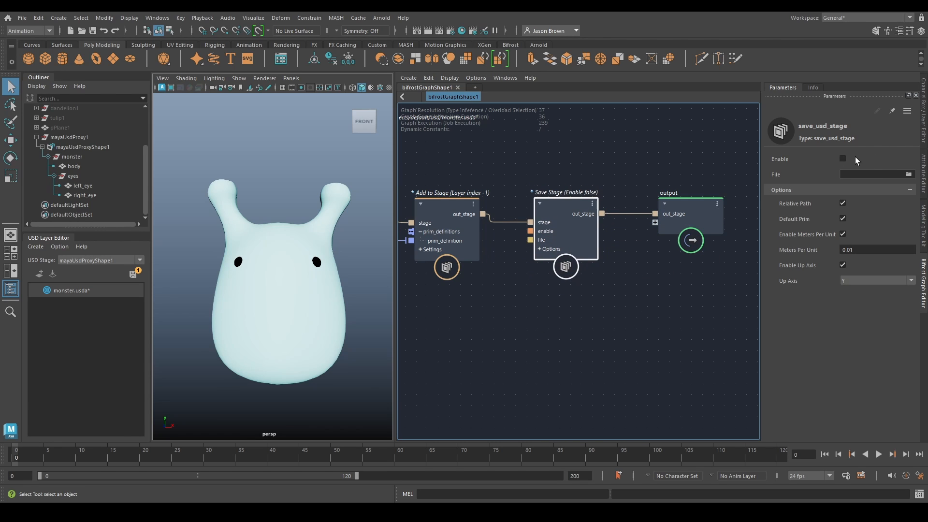
- Set the save_usd_stage file to monster_usd_week8.usda in the default project's usd folder and enable saving
click(909, 174)
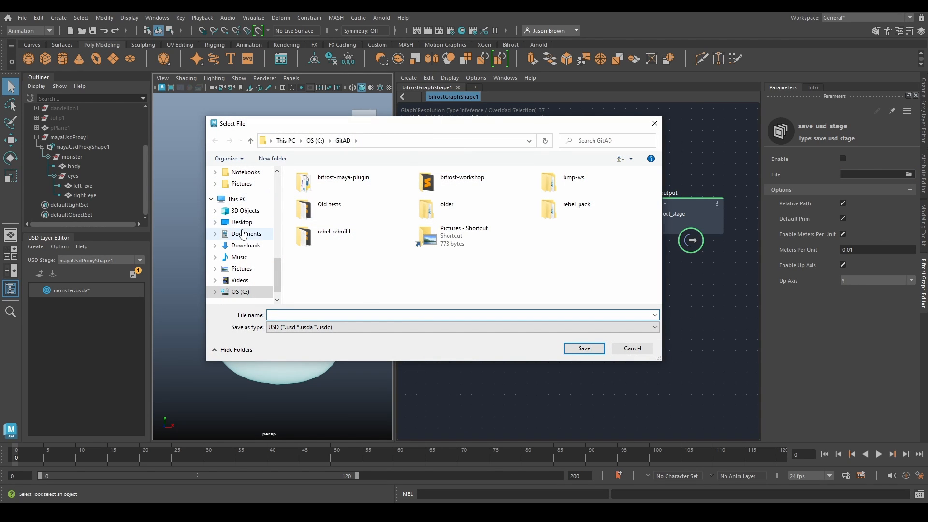
scroll(251, 232, up, 4)
scroll(251, 232, up, 6)
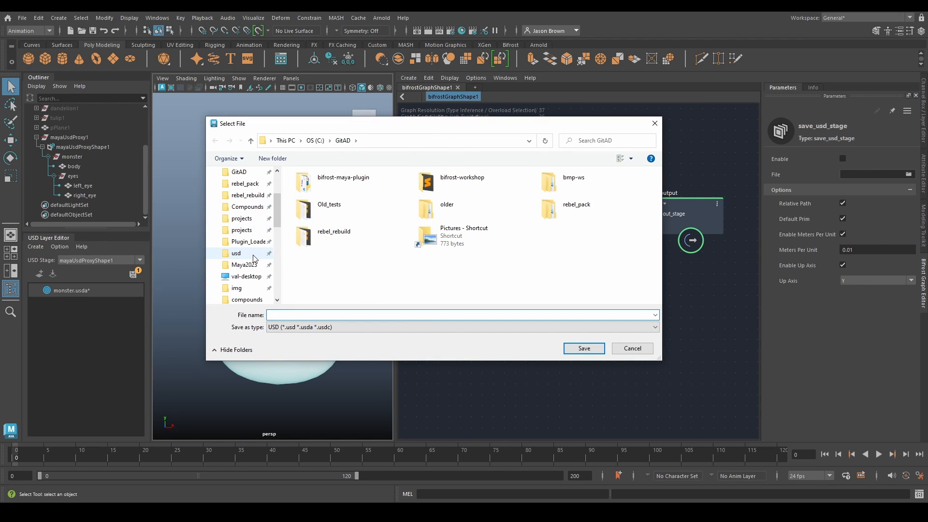
click(236, 253)
click(286, 315)
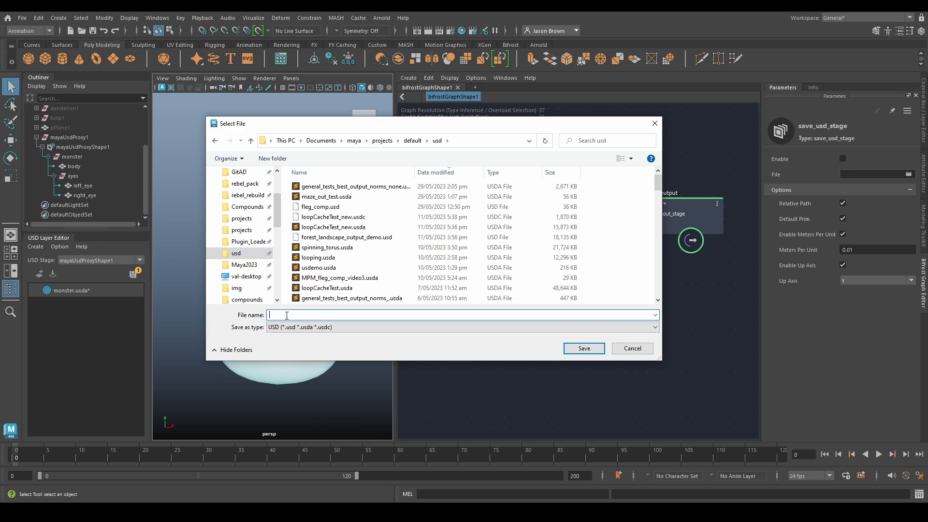
text(monst)
text(er_usd_lesson)
key(shift+Left)
key(shift+Left)
key(shift+Left)
key(shift+Left)
key(shift+Left)
key(shift+Left)
text(week)
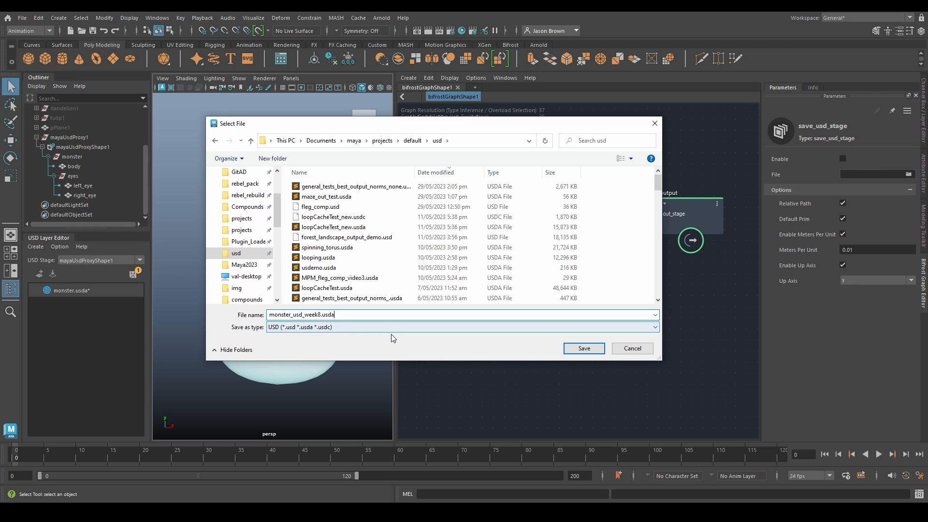
click(585, 352)
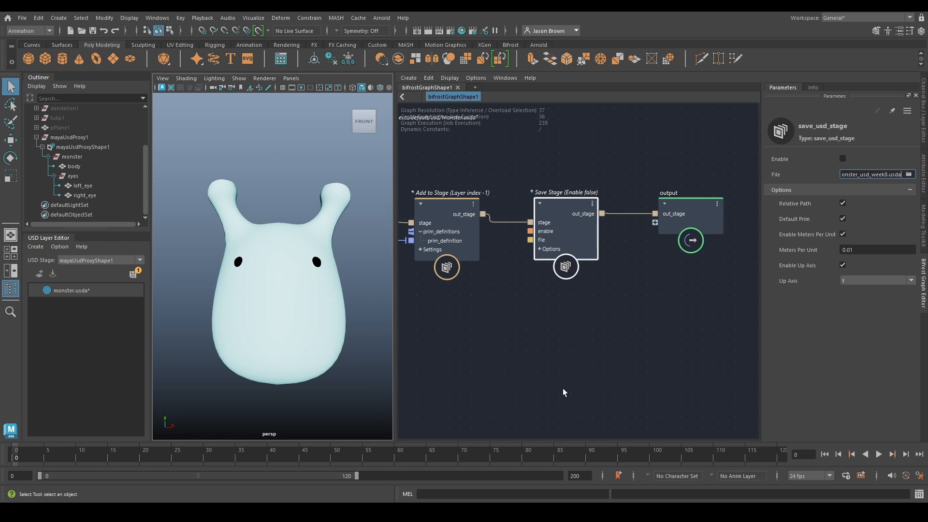
click(843, 159)
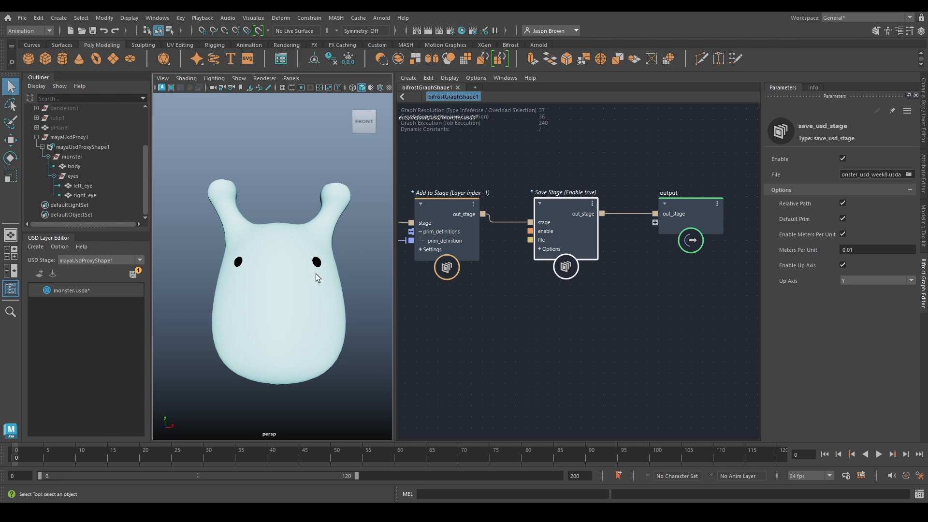
- Check in File Explorer that monster_usd_week8.usda exists in the project's usd folder, and close the window
key(super+e)
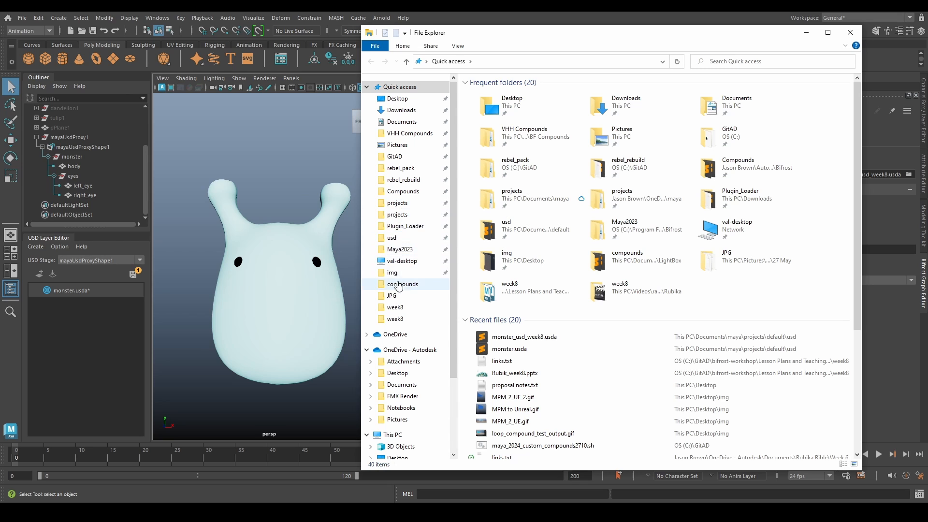
click(393, 239)
click(580, 94)
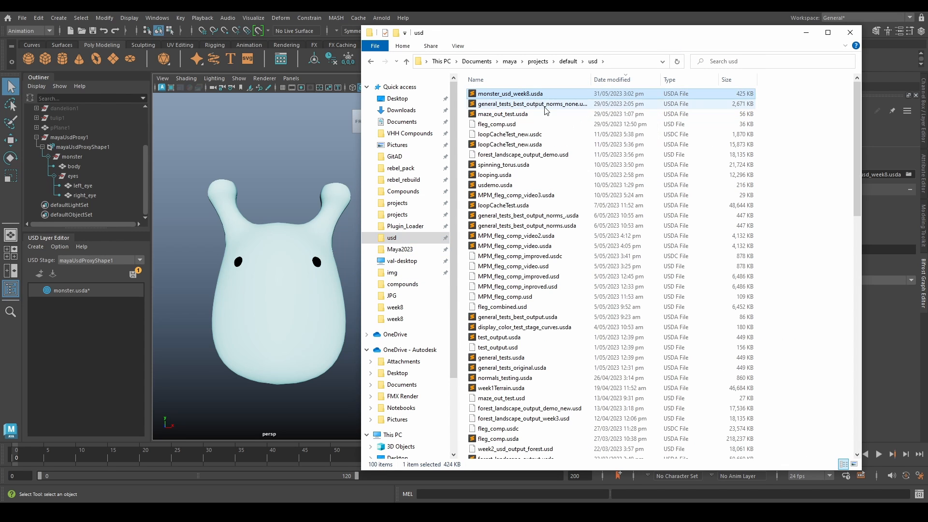
click(851, 33)
- Change the monster body's display color to a stronger blue, with the green value at 0.2053 and the blue value at 1
alt+middle_drag(636, 317, 817, 295)
alt+middle_drag(637, 314, 804, 283)
alt+middle_drag(533, 297, 768, 213)
mouse_move(446, 276)
alt+middle_down()
mouse_move(466, 255)
mouse_move(470, 191)
mouse_move(549, 176)
mouse_move(497, 119)
alt+middle_up()
alt+middle_drag(479, 262, 457, 370)
alt+middle_drag(468, 186, 463, 307)
click(581, 272)
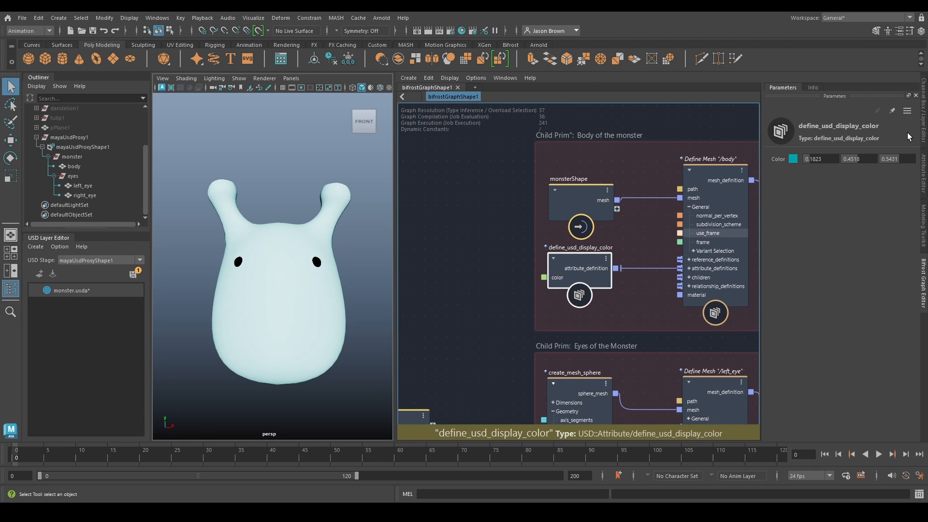
click(820, 158)
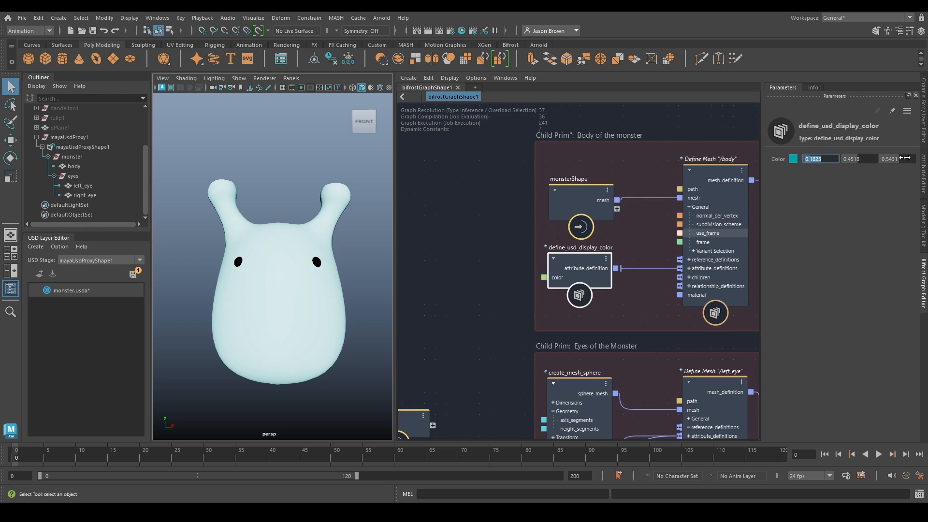
drag(904, 158, 927, 158)
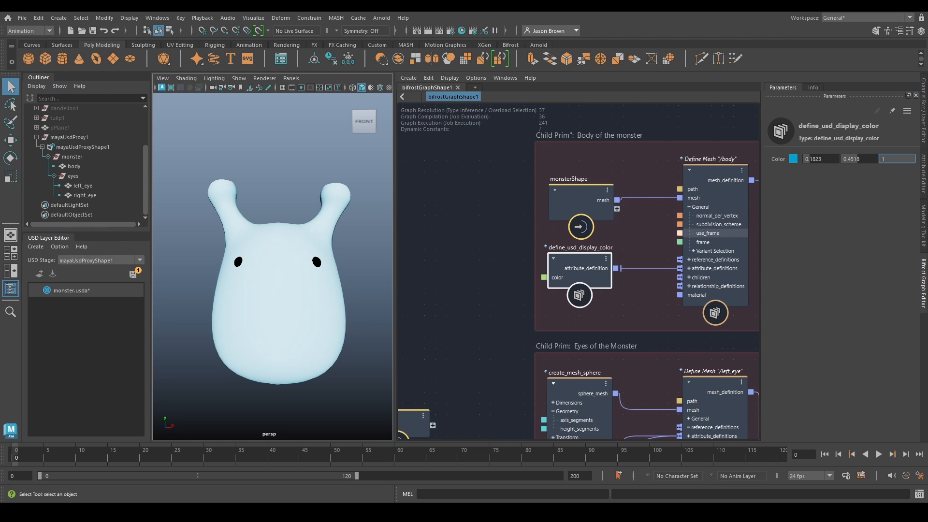
click(852, 159)
drag(852, 159, 836, 160)
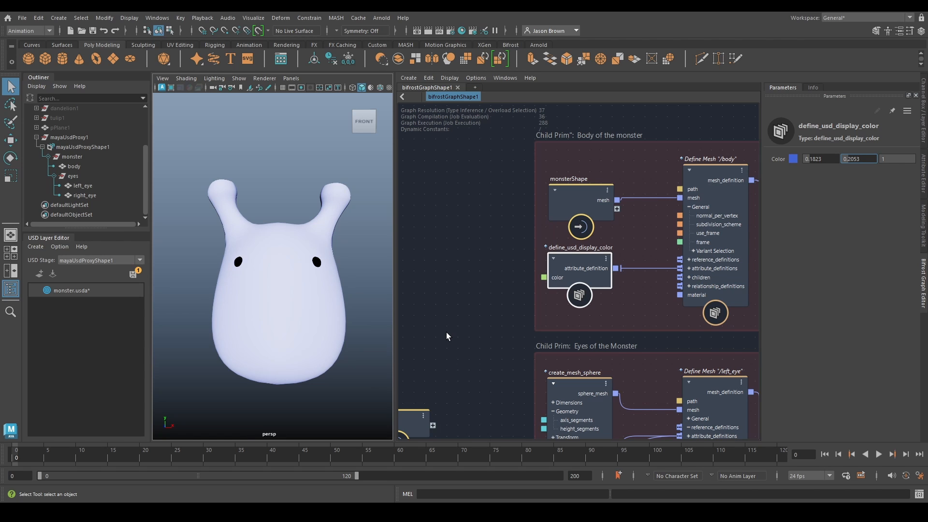
- Check the modified time of monster_usd_week8.usda in File Explorer's usd folder, and return to the stage nodes in the Bifrost graph
key(alt+Tab)
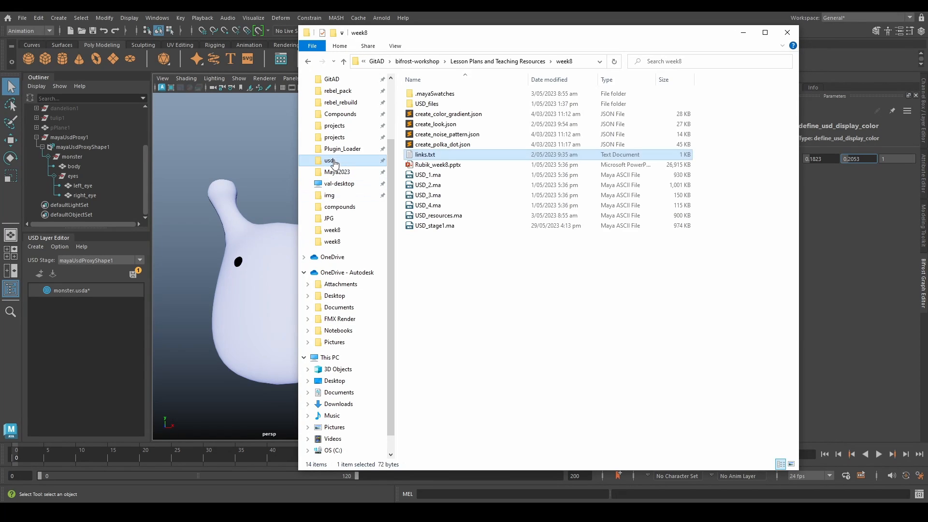
click(330, 162)
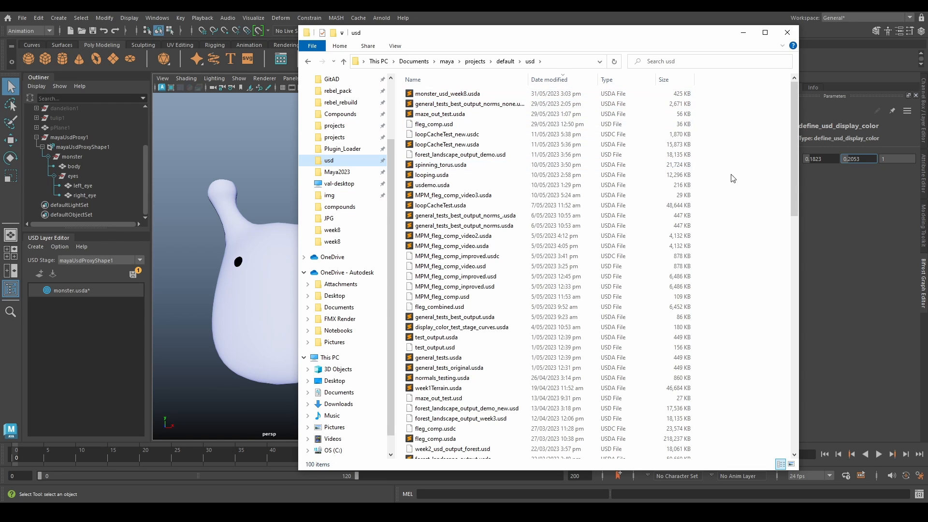
click(744, 33)
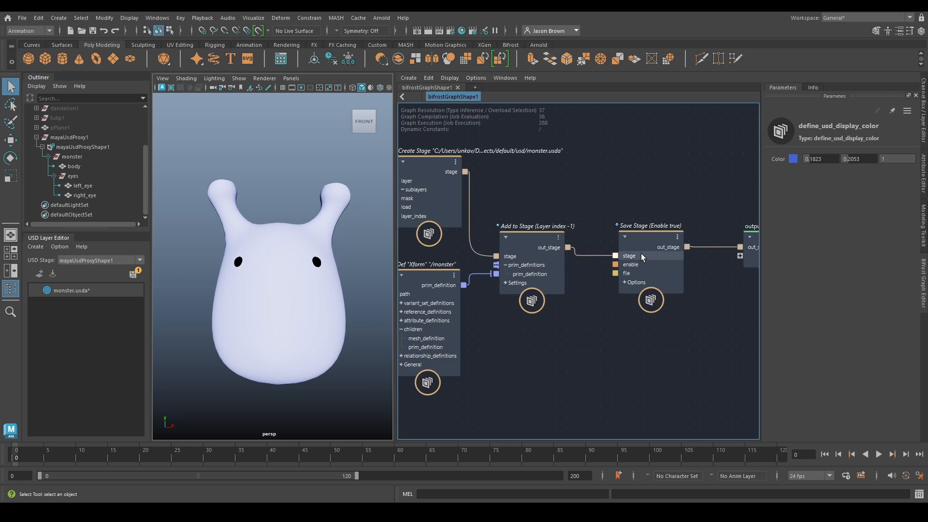
alt+middle_drag(430, 412, 746, 270)
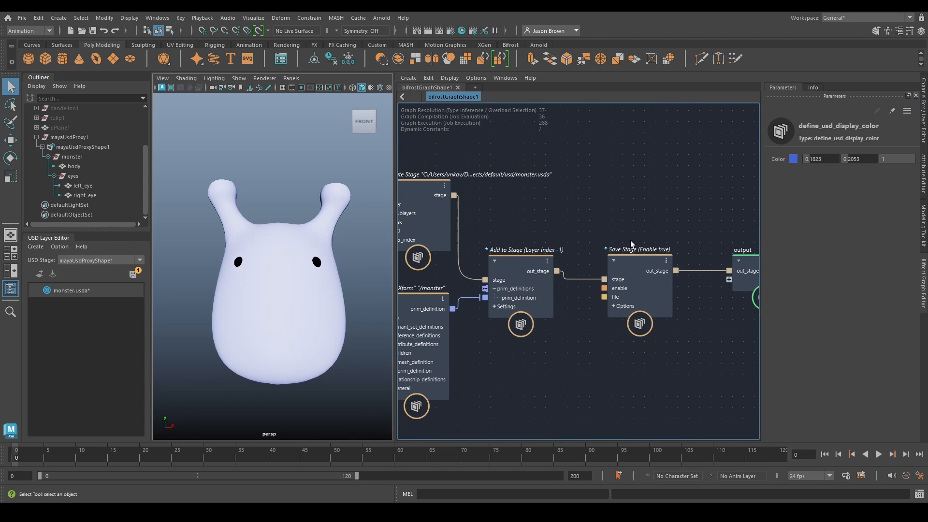
- Show the viewport grid around the monster and set the save_usd_stage node's Meters Per Unit to 1
click(648, 264)
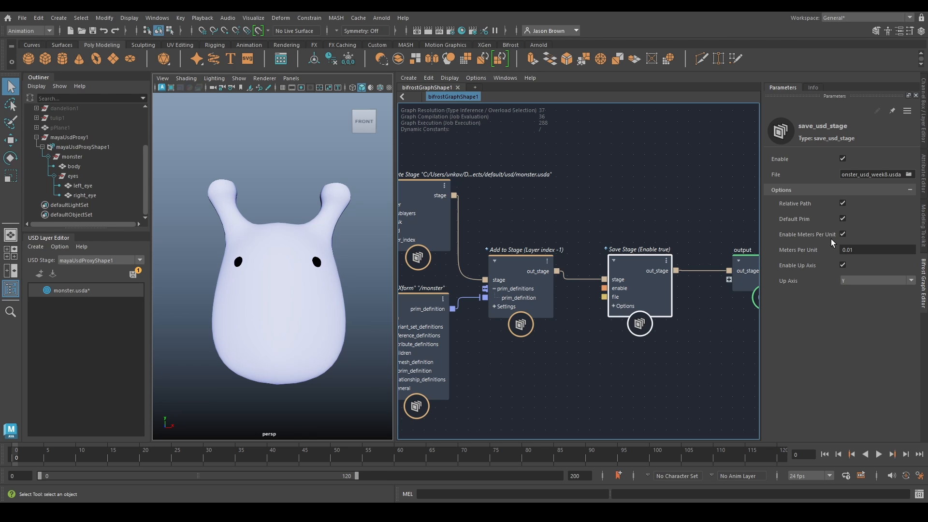
click(873, 249)
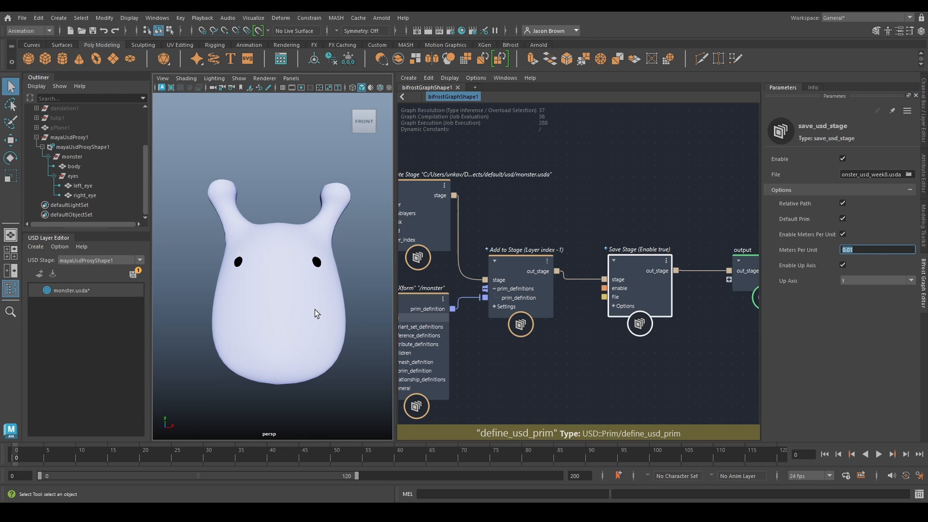
click(283, 88)
alt+drag(291, 251, 282, 264)
scroll(282, 263, down, 6)
alt+middle_drag(282, 261, 280, 236)
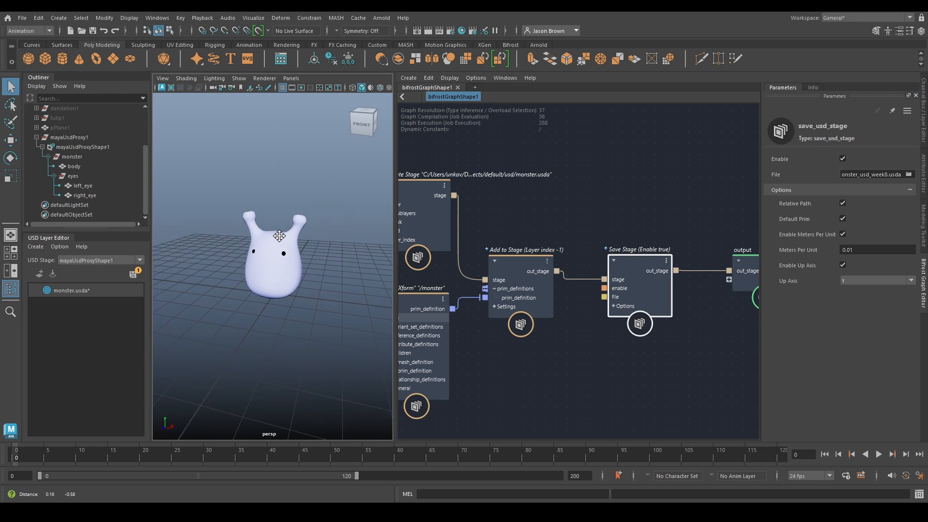
scroll(300, 266, up, 5)
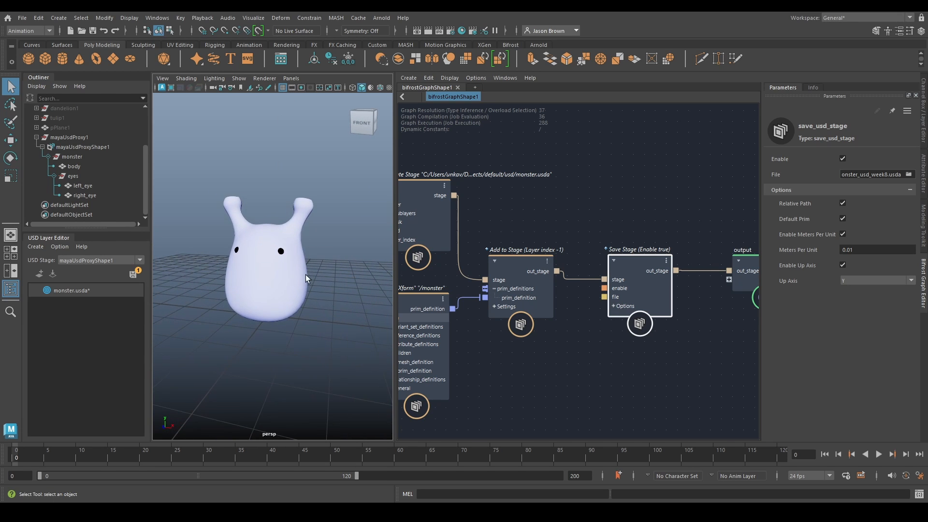
click(856, 248)
text(1)
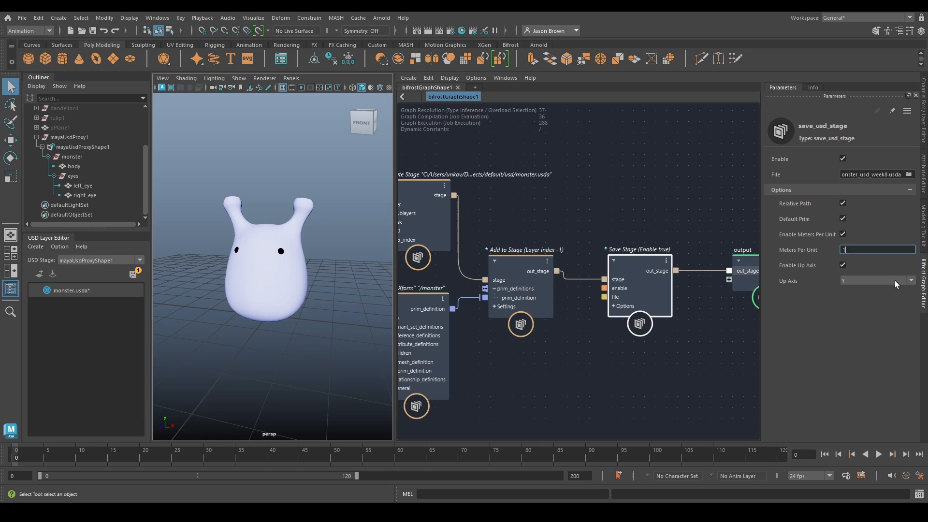
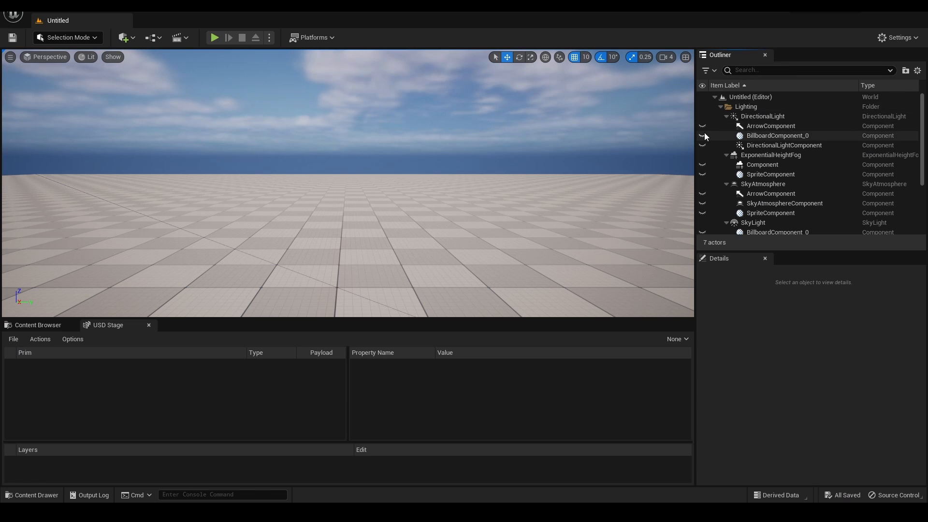
- Switch to Unreal Engine and collapse the Lighting folder and the Floor actor in the Outliner
click(720, 108)
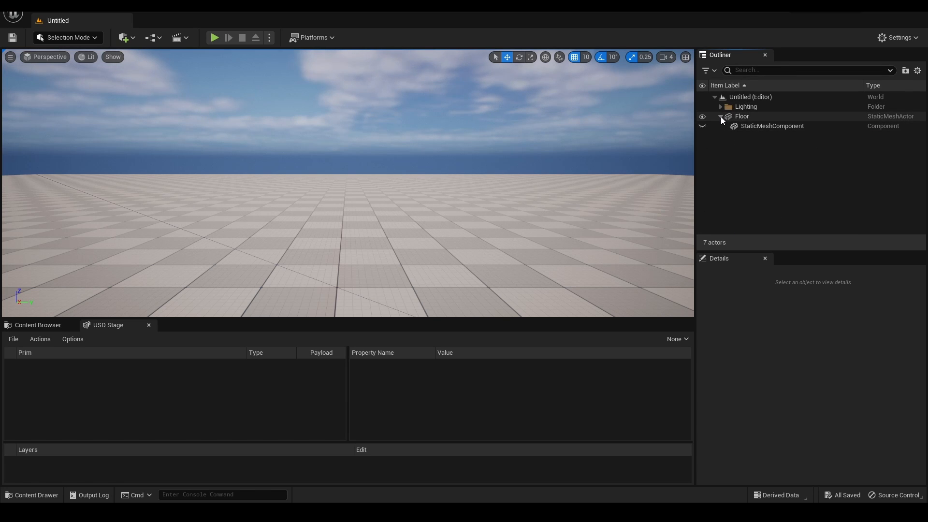
click(719, 117)
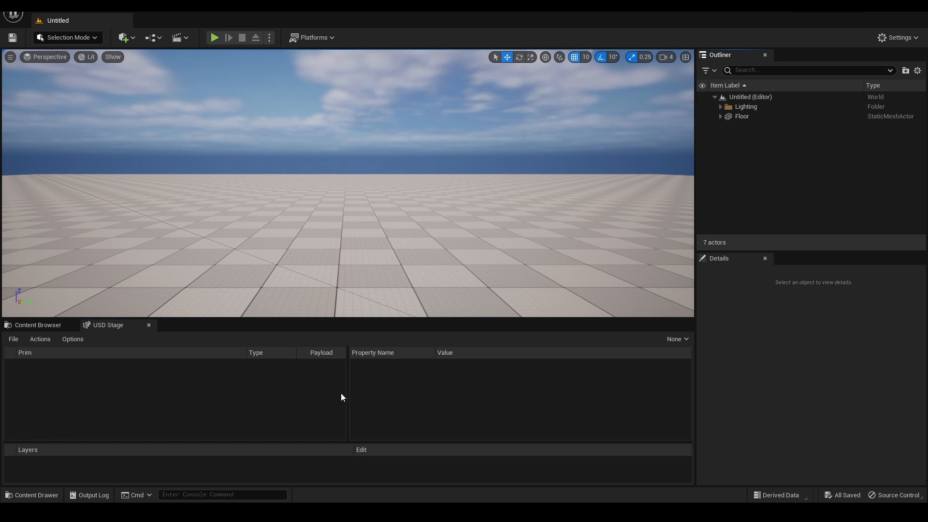
click(747, 107)
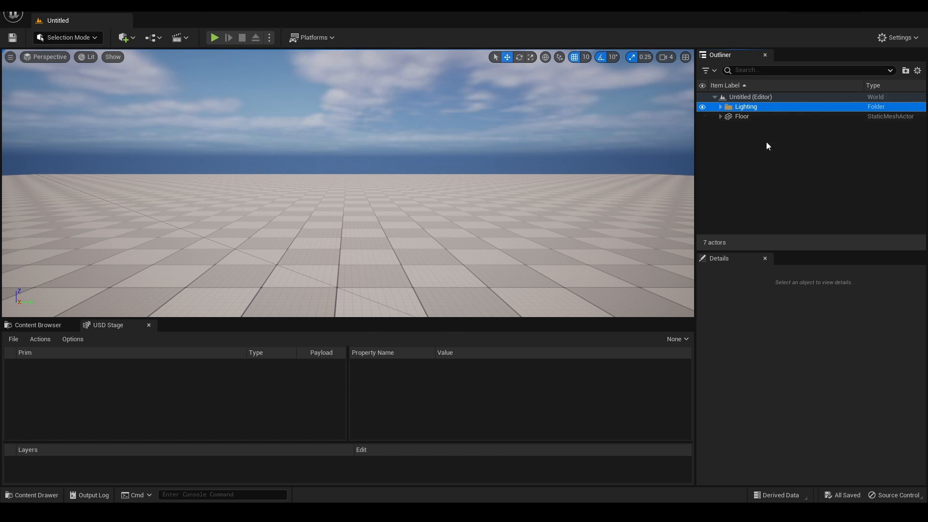
click(746, 146)
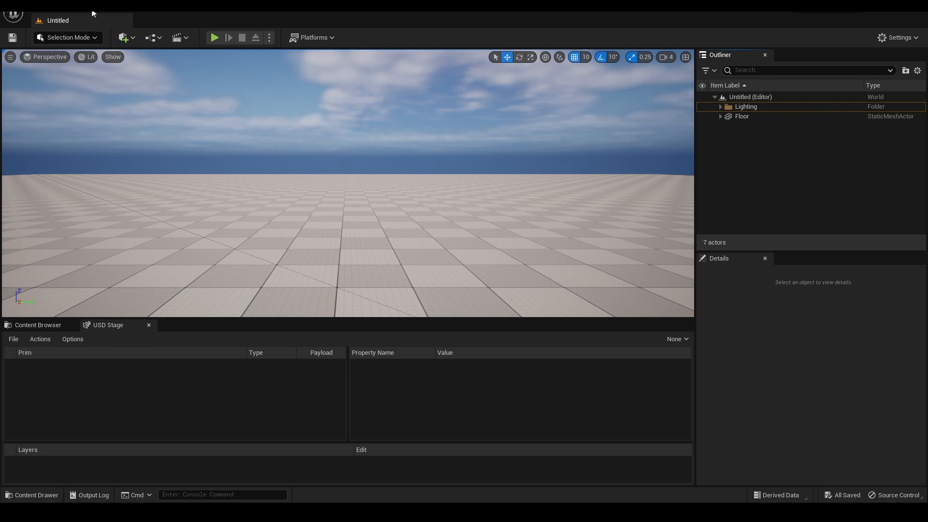
- Search the editor's plugins for "usd" and check whether the USD Importer plugin is enabled
click(35, 6)
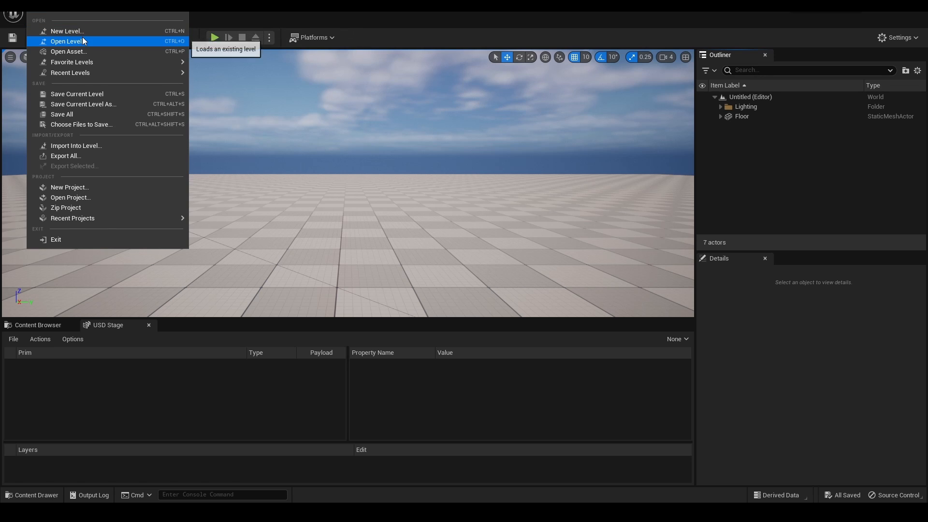
mouse_move(61, 10)
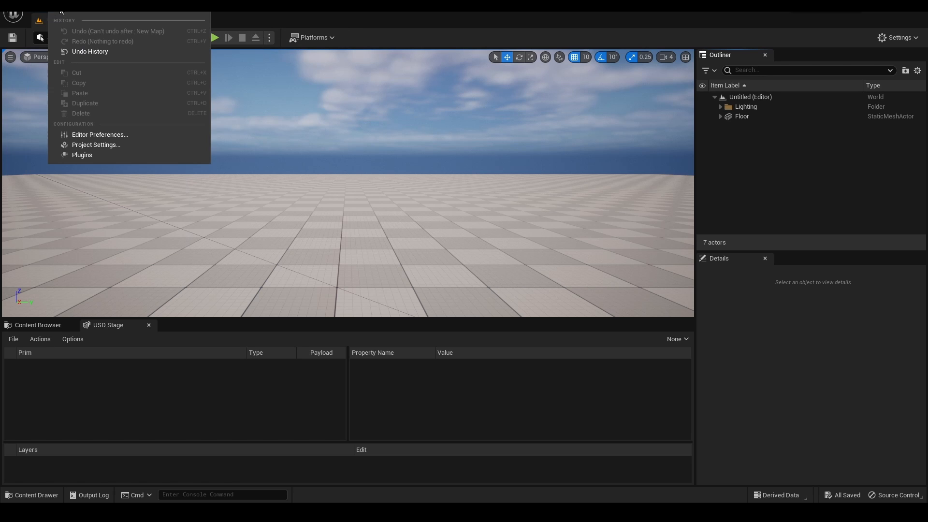
click(82, 154)
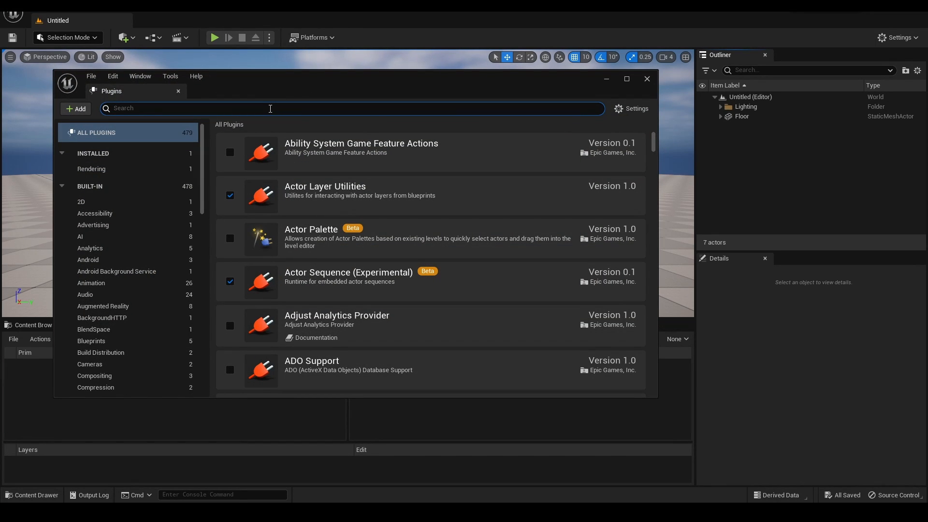
text(usd)
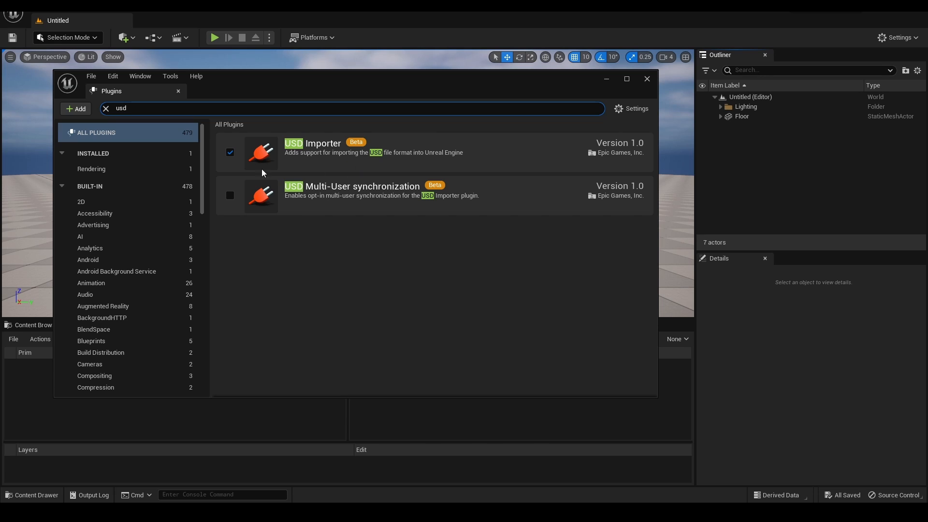
click(647, 79)
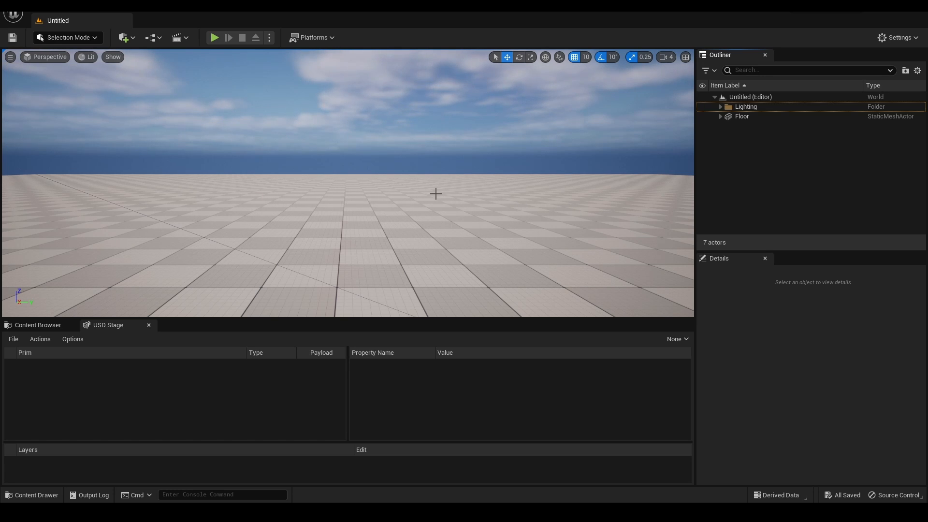
- Dock the USD Stage panel above the viewport, and return it to its place beside the Content Browser
click(106, 325)
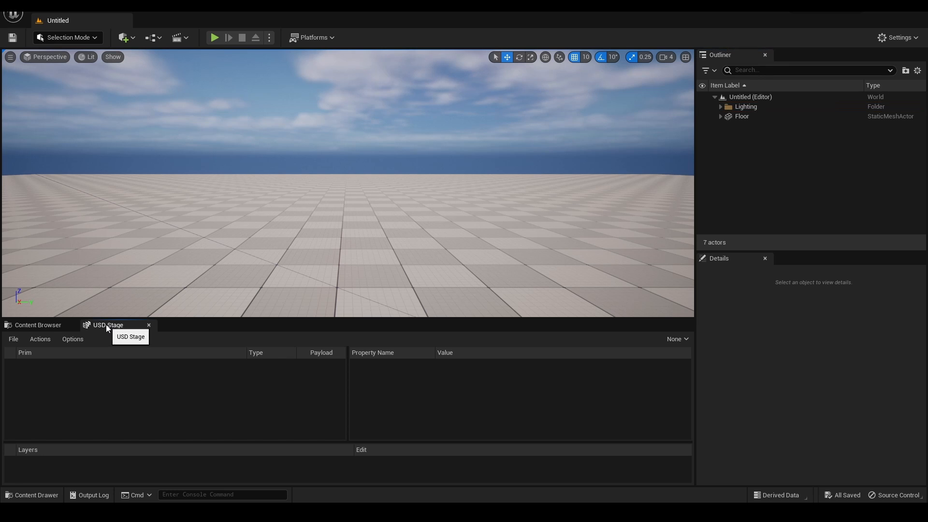
drag(110, 328, 167, 105)
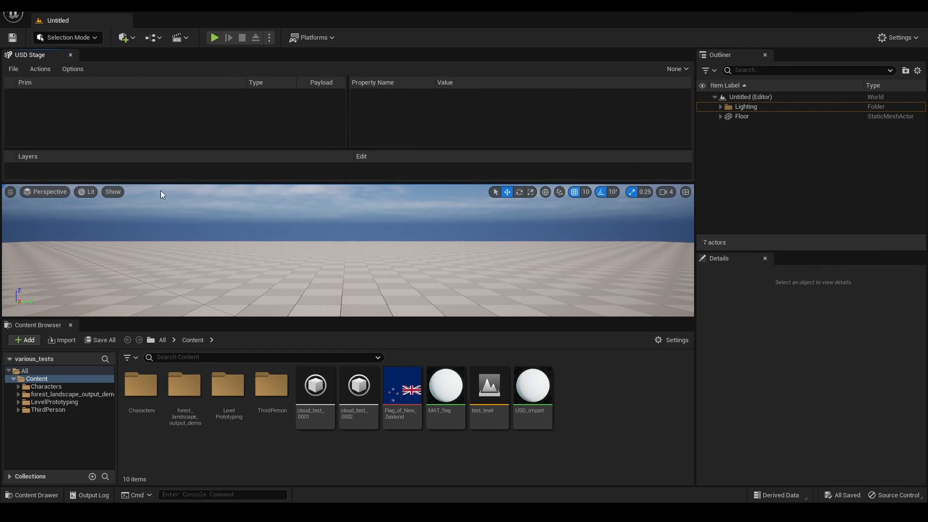
drag(45, 55, 121, 324)
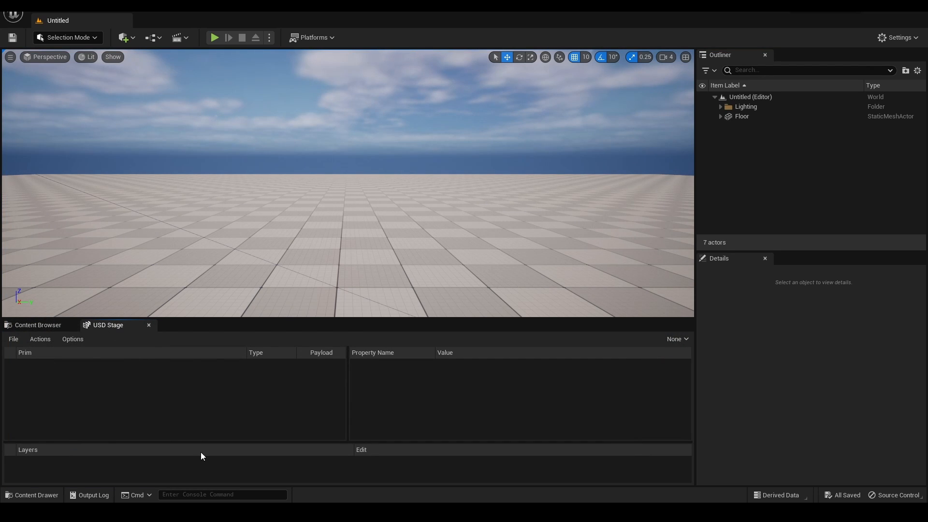
- Check whether USD Stage is enabled among the Virtual Production windows
click(84, 10)
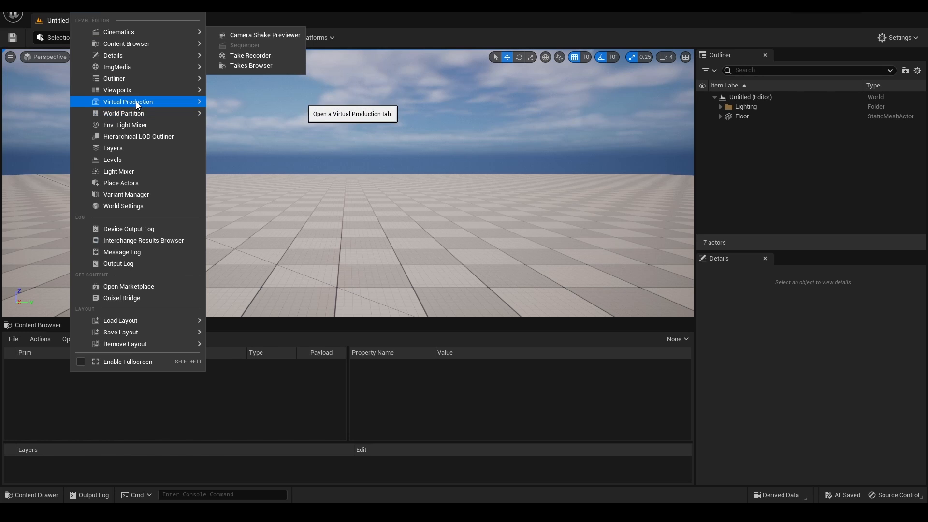
mouse_move(140, 101)
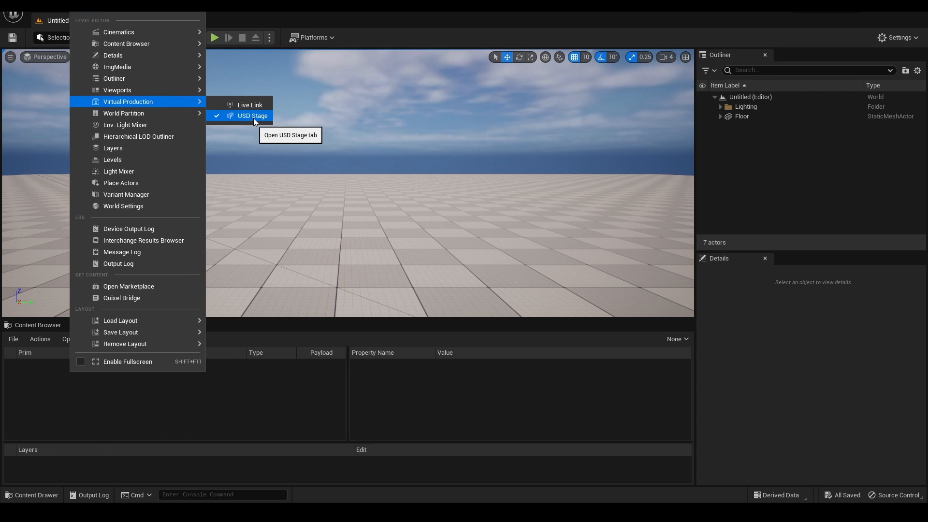
click(296, 398)
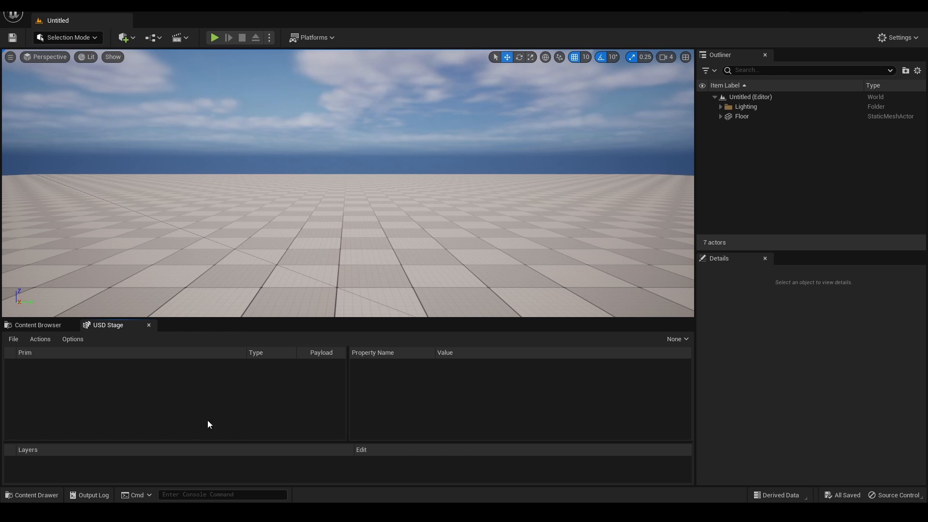
- Open monster_usd_week8.usda from Maya's default usd folder in the USD Stage and bring the monster into view
click(13, 339)
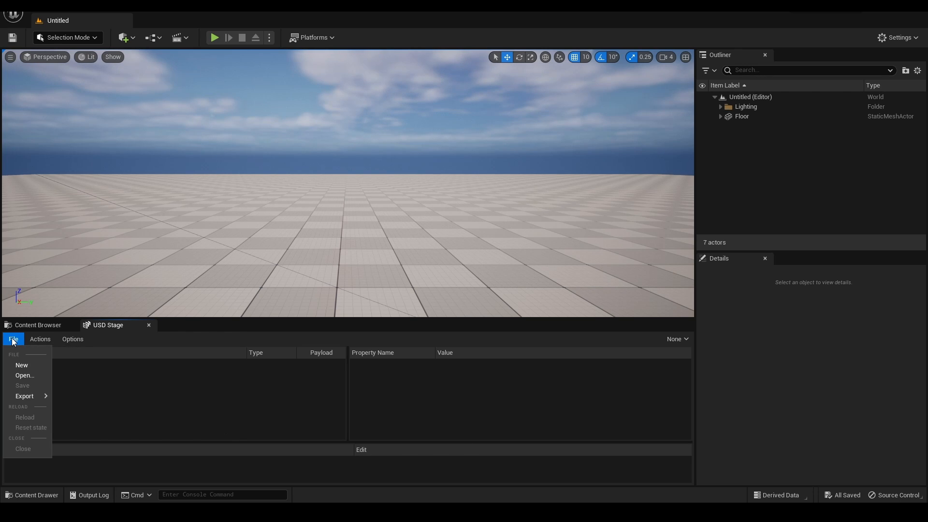
click(23, 376)
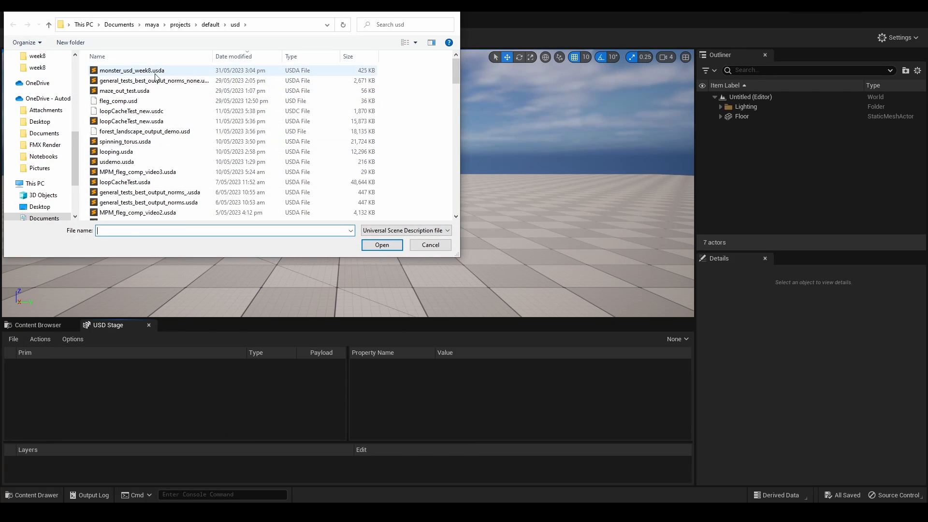
click(135, 71)
click(382, 244)
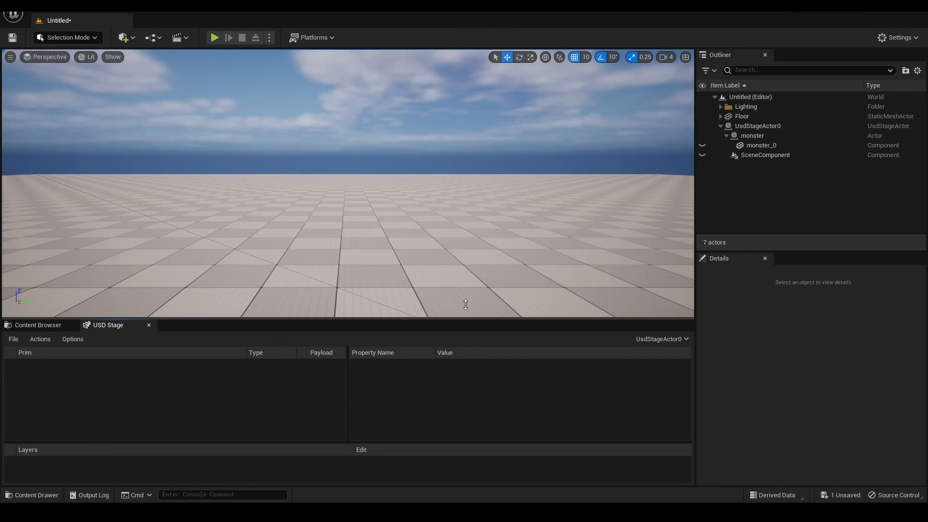
alt+drag(427, 258, 300, 259)
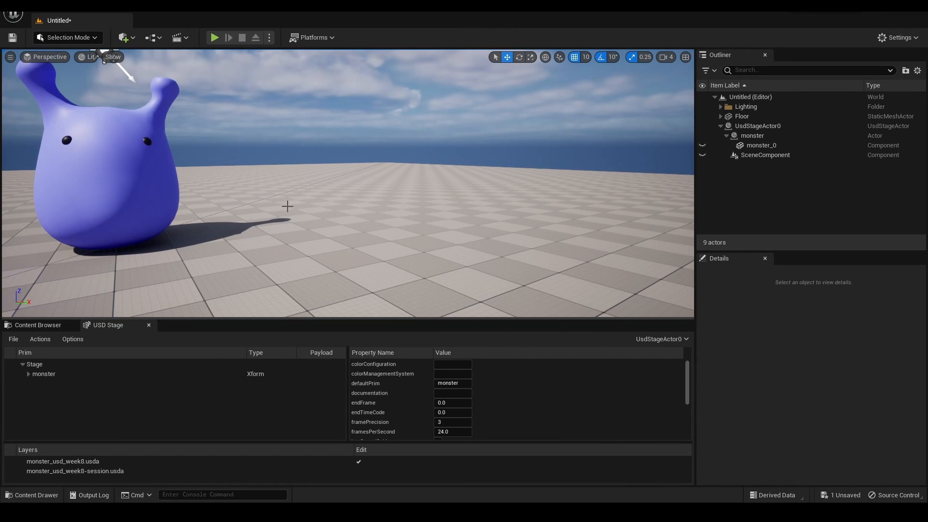
alt+drag(218, 190, 319, 252)
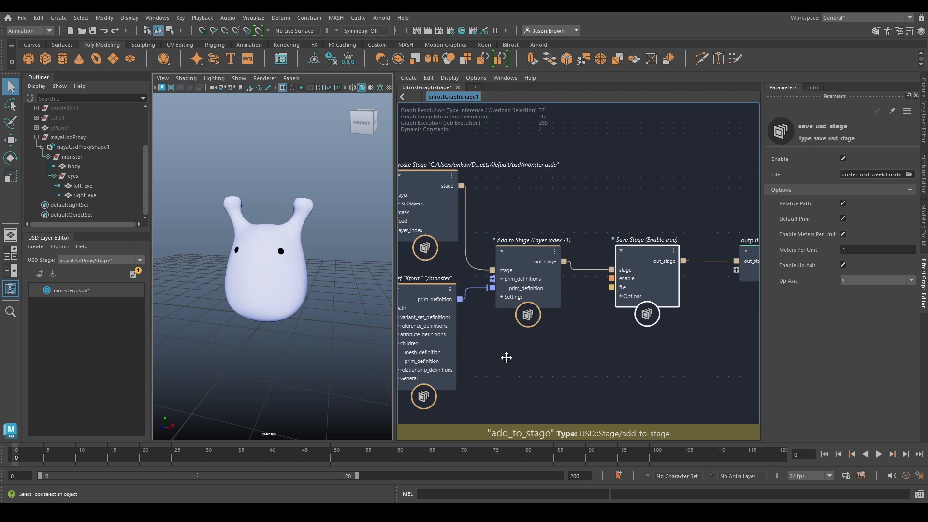
- Switch to Maya's Bifrost graph and set the right eye's define_usd_transform1 scale to 0.2 on all three axes
scroll(506, 357, up, 5)
alt+middle_drag(591, 349, 818, 265)
mouse_move(558, 293)
alt+middle_down()
mouse_move(537, 262)
mouse_move(534, 229)
mouse_move(549, 212)
mouse_move(466, 158)
mouse_move(435, 108)
alt+middle_up()
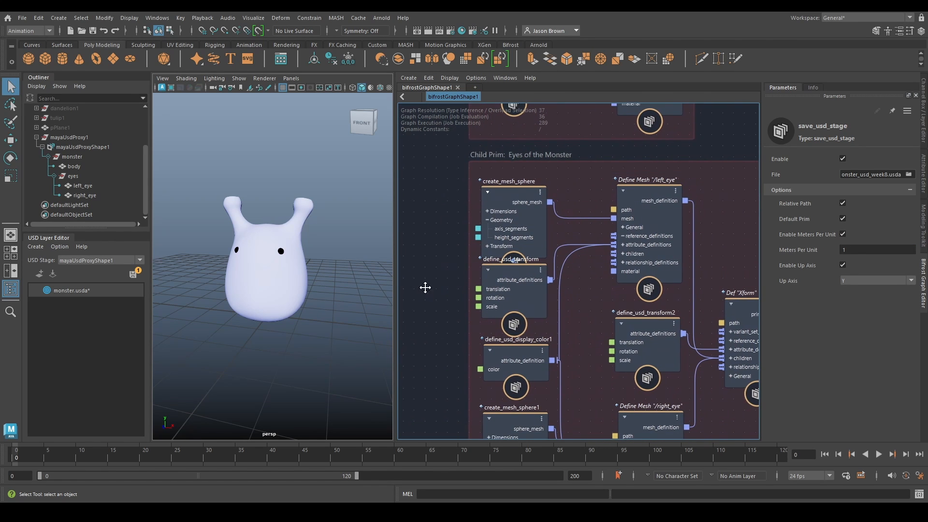
alt+middle_drag(425, 286, 418, 120)
click(512, 360)
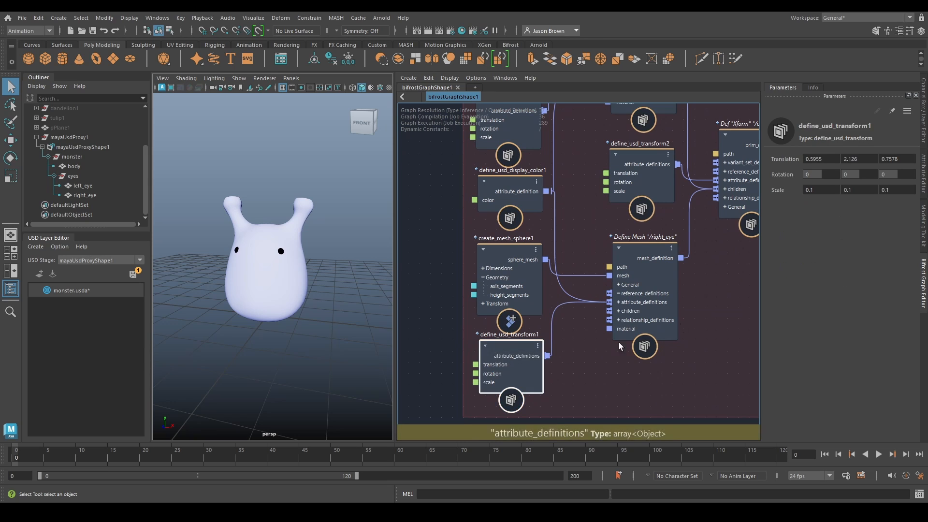
click(823, 191)
shift+click(863, 189)
shift+click(899, 193)
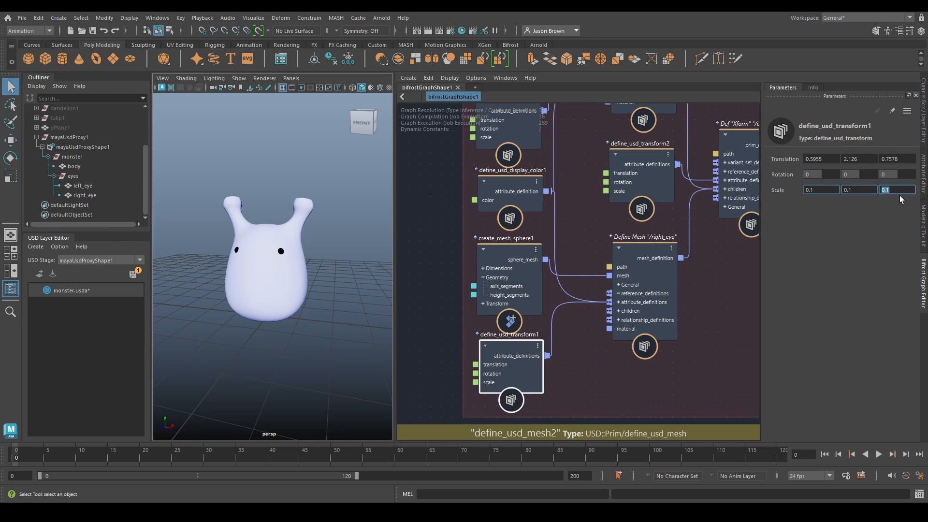
text(0)
key(Return)
- Change the monster body's display color to bright green, with the green value at 1 and the blue value at 0
alt+middle_drag(437, 194, 452, 414)
alt+middle_drag(454, 215, 454, 330)
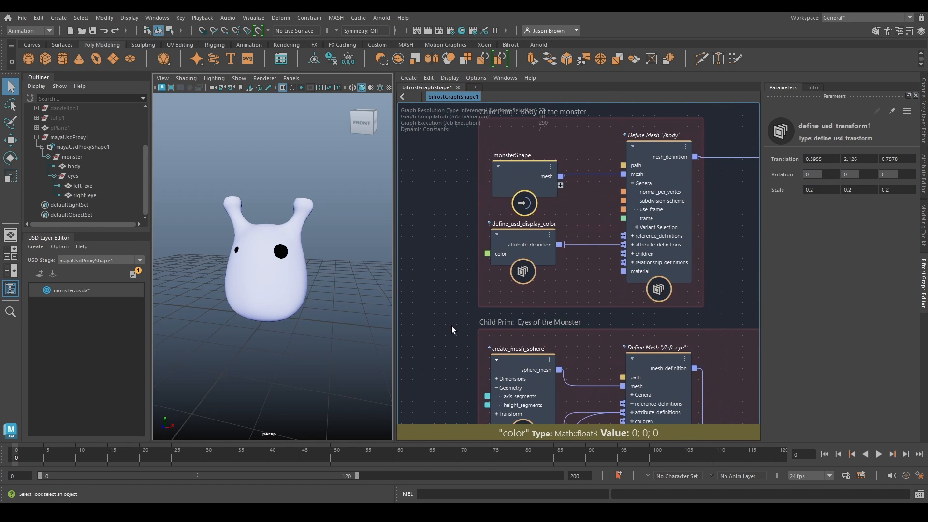
click(520, 250)
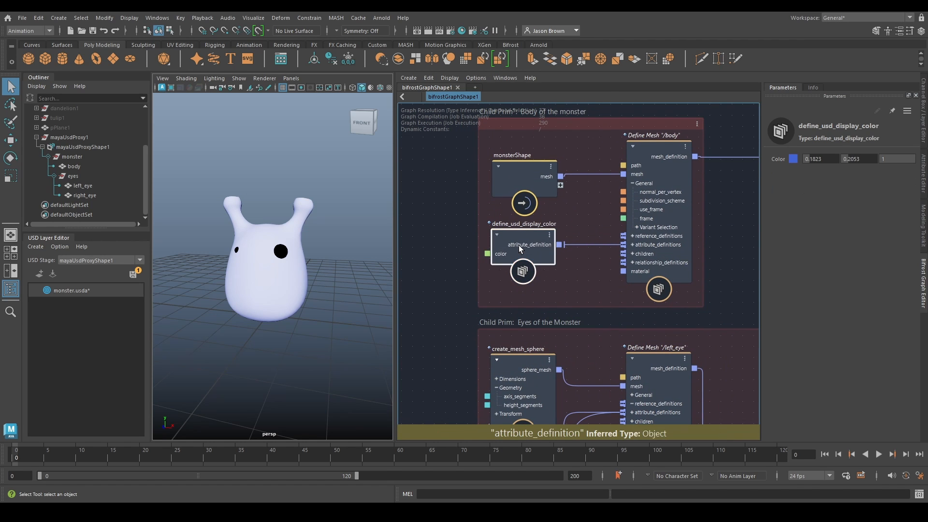
click(886, 158)
key(shift+Tab)
text(1)
key(Return)
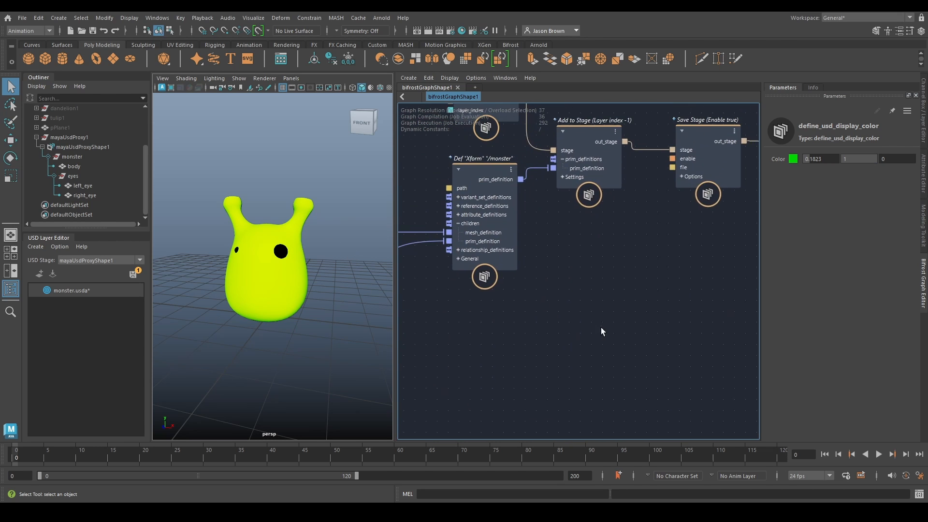
alt+middle_drag(646, 243, 592, 293)
drag(611, 144, 700, 194)
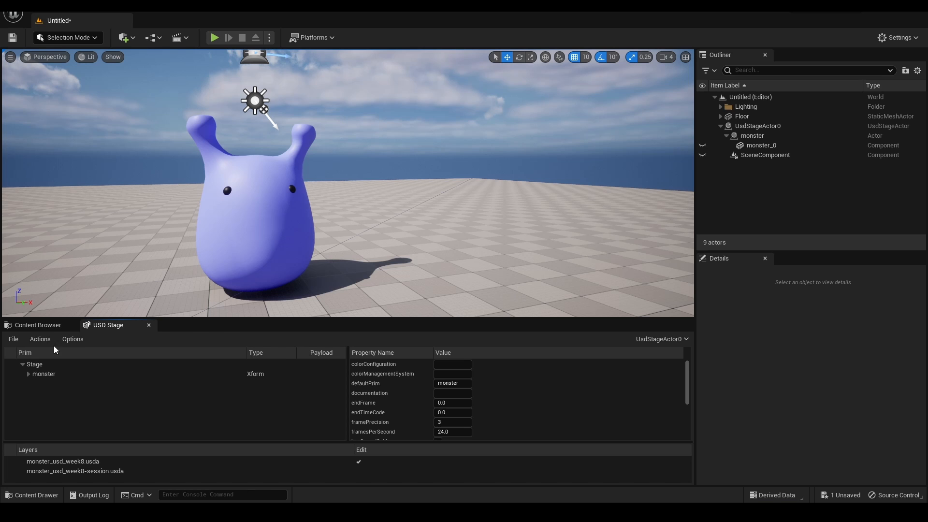
- Switch to Unreal Engine, reload the USD stage and view the updated monster from the side
click(14, 339)
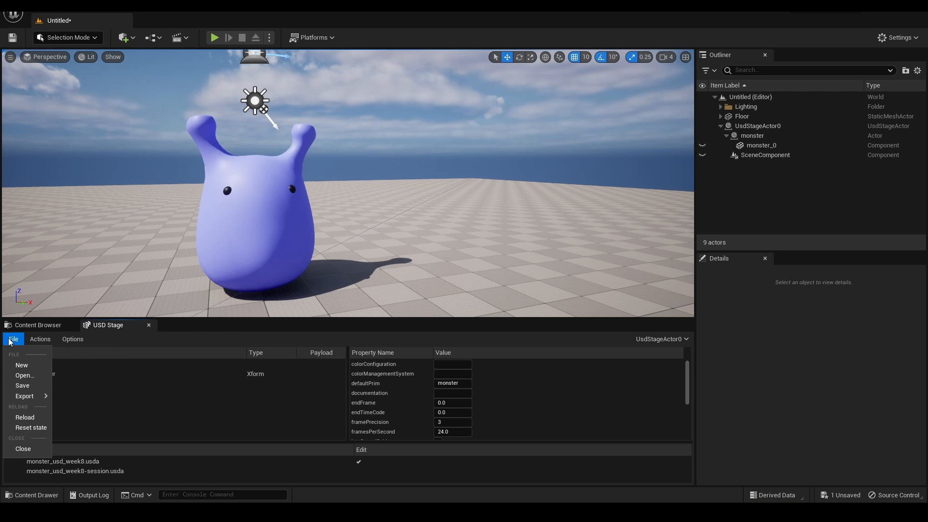
click(25, 417)
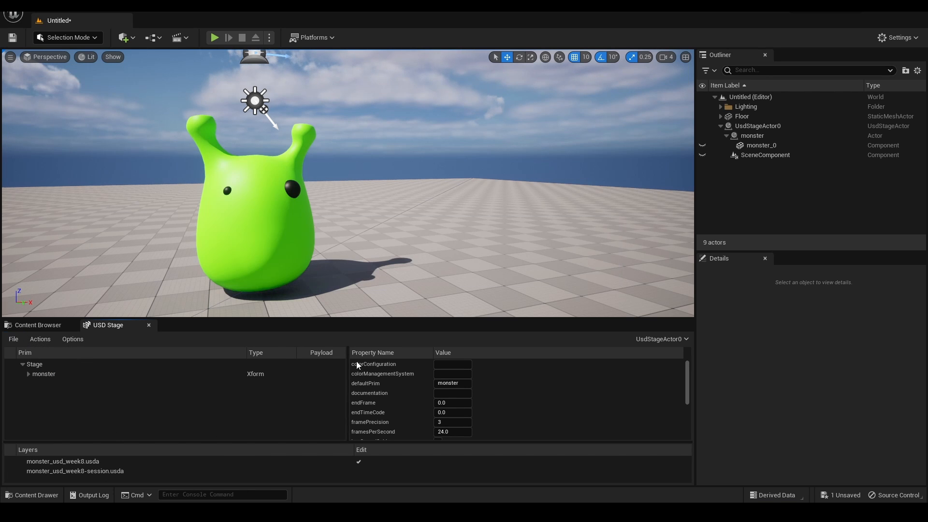
alt+drag(261, 237, 267, 267)
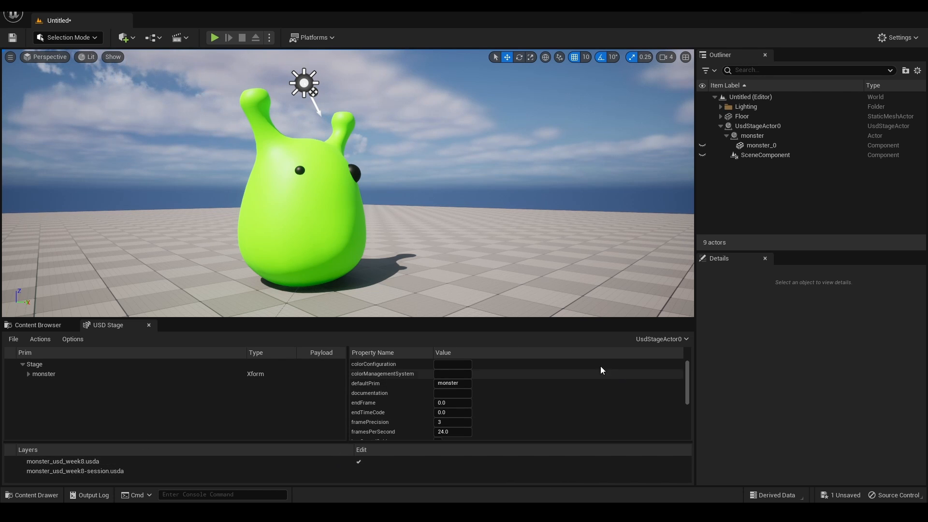
mouse_move(556, 252)
alt+mouse_down()
mouse_move(416, 249)
mouse_move(546, 251)
alt+mouse_up()
alt+drag(386, 231, 367, 236)
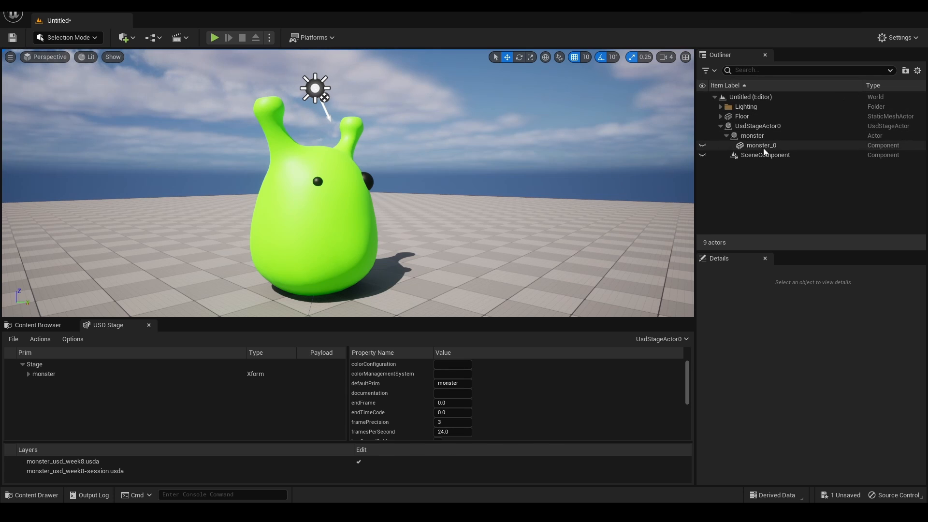
- Select the monster actor in the Outliner and inspect its monster_0 static mesh component in the details
click(749, 135)
click(751, 136)
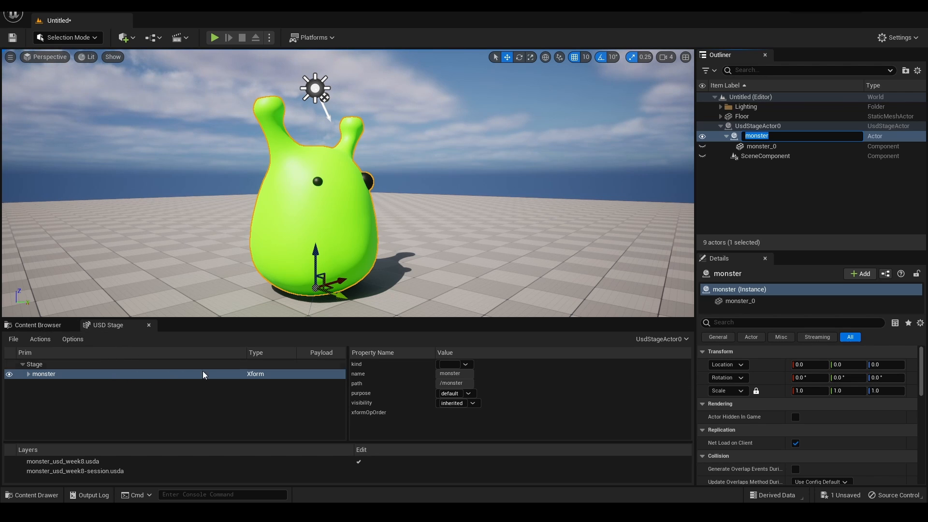
scroll(772, 390, down, 3)
scroll(772, 389, up, 3)
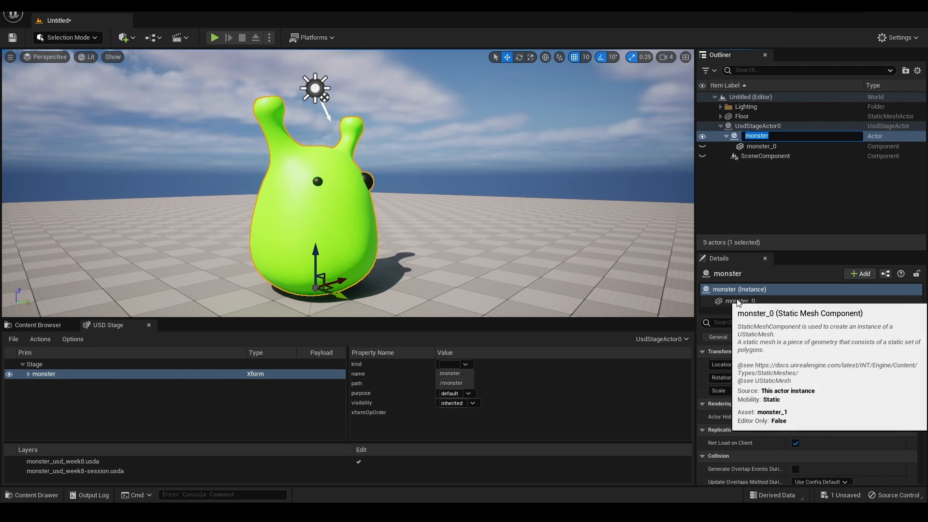
click(783, 300)
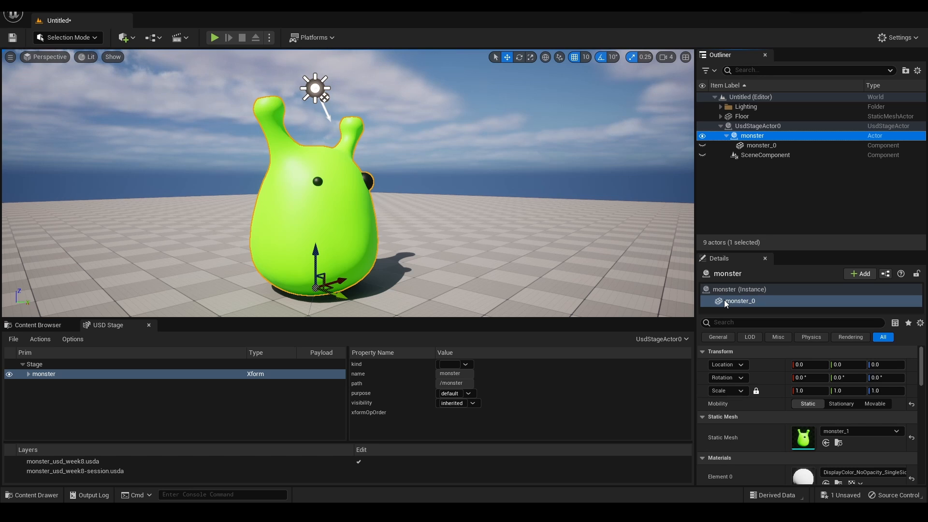
- Expand the monster and eyes prims in the USD Stage, and inspect the properties of the body and eyes
double_click(27, 375)
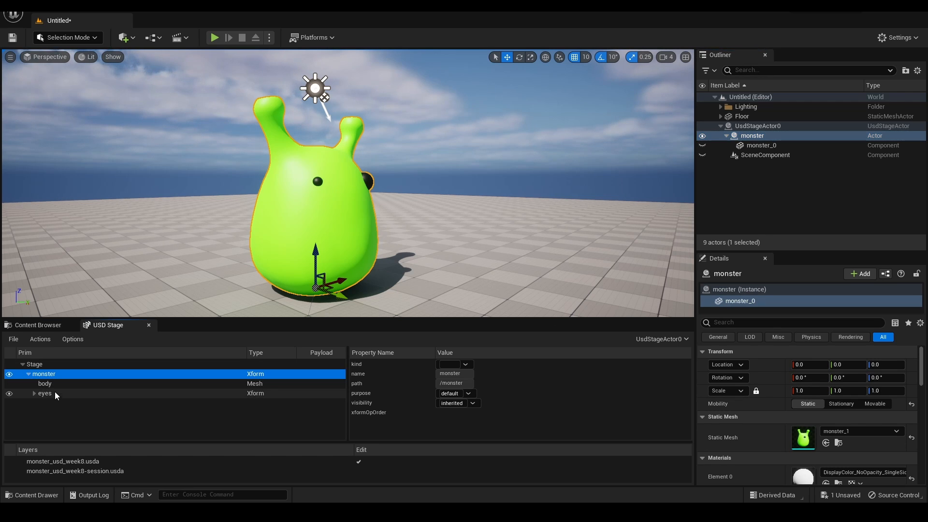
click(54, 385)
click(34, 394)
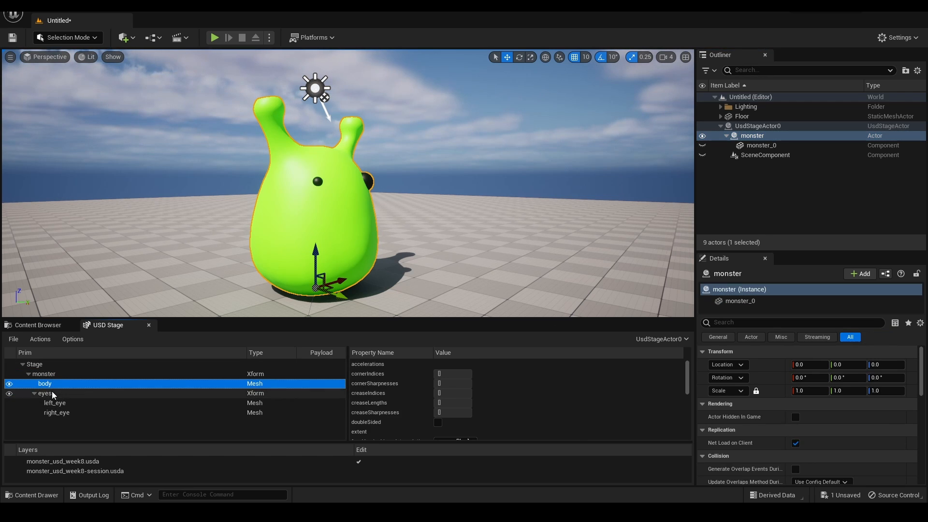
click(53, 394)
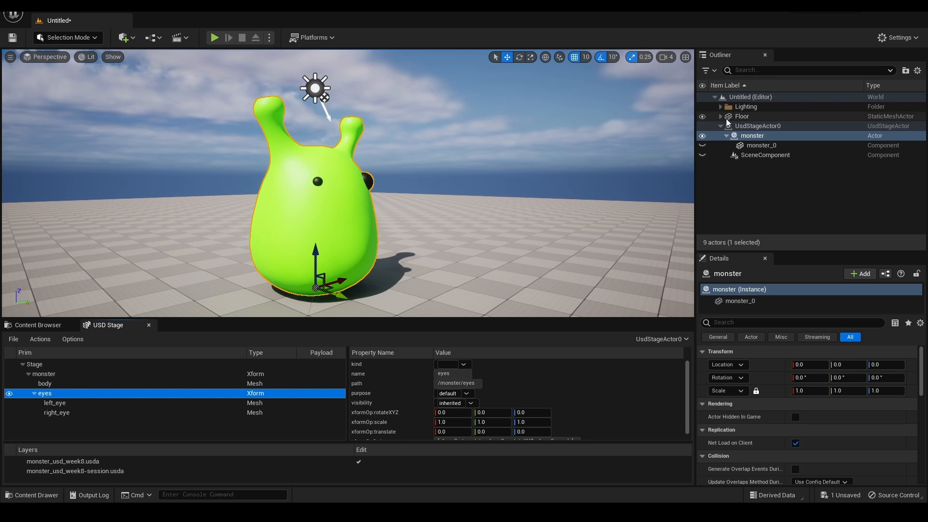
- Delete the USD stage actor from the level and bring monster_usd_week8.usda into the Content folder for import
click(760, 127)
key(Delete)
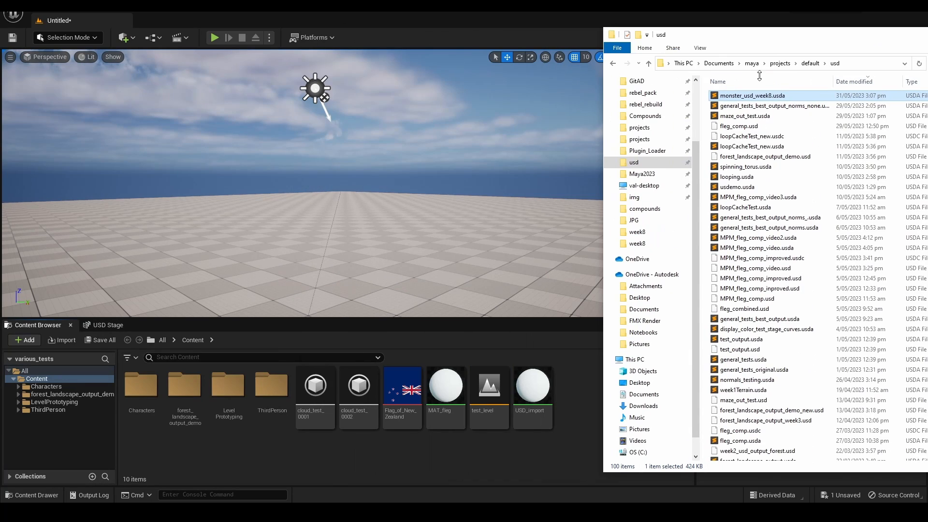
drag(754, 97, 555, 466)
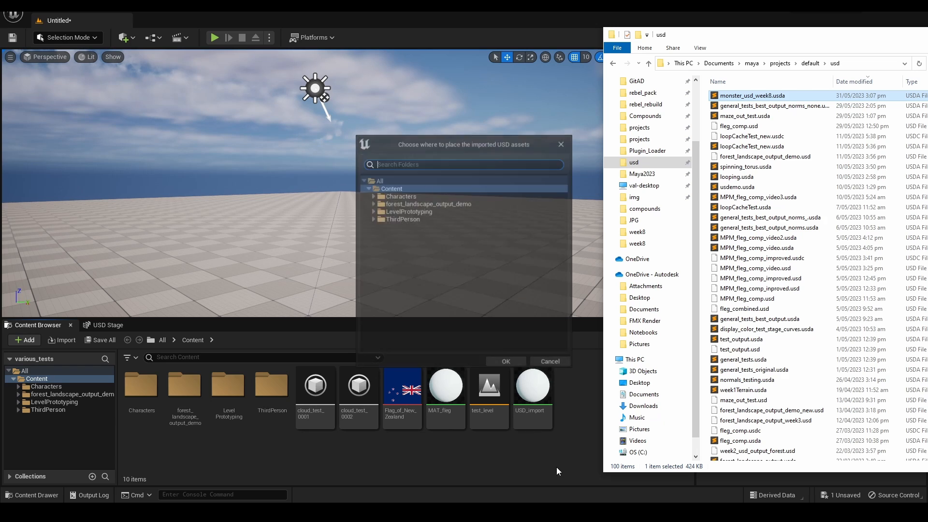
drag(448, 143, 413, 129)
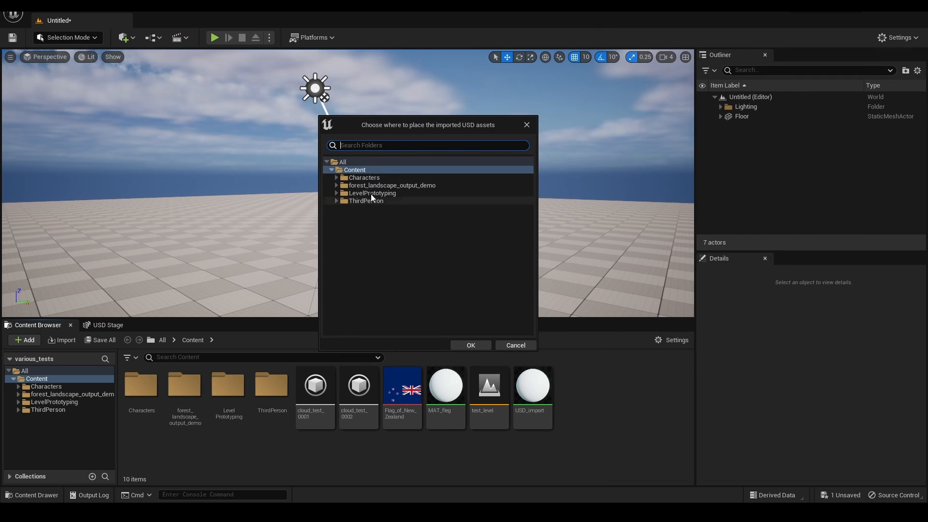
click(470, 345)
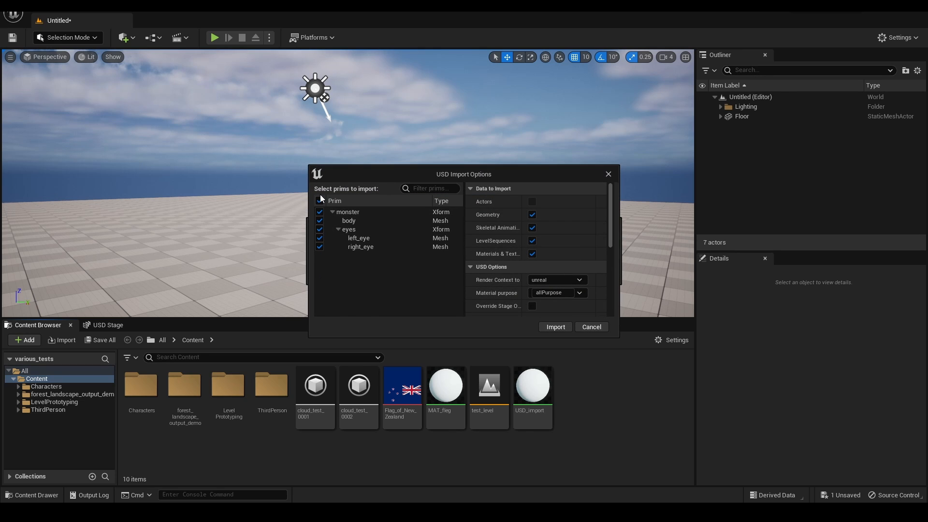
- Review the USD import options and import the file with the monster, body, eyes, left_eye and right_eye prims all included
click(320, 229)
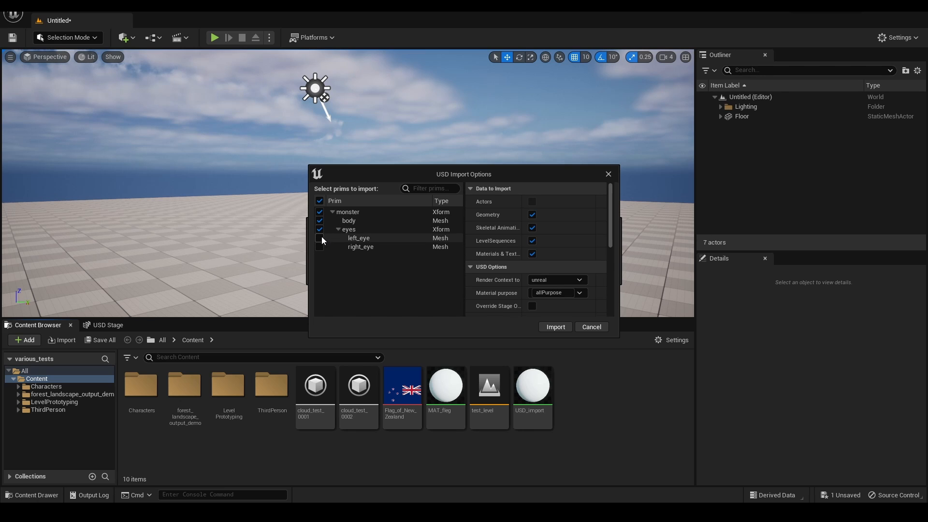
click(321, 237)
click(320, 247)
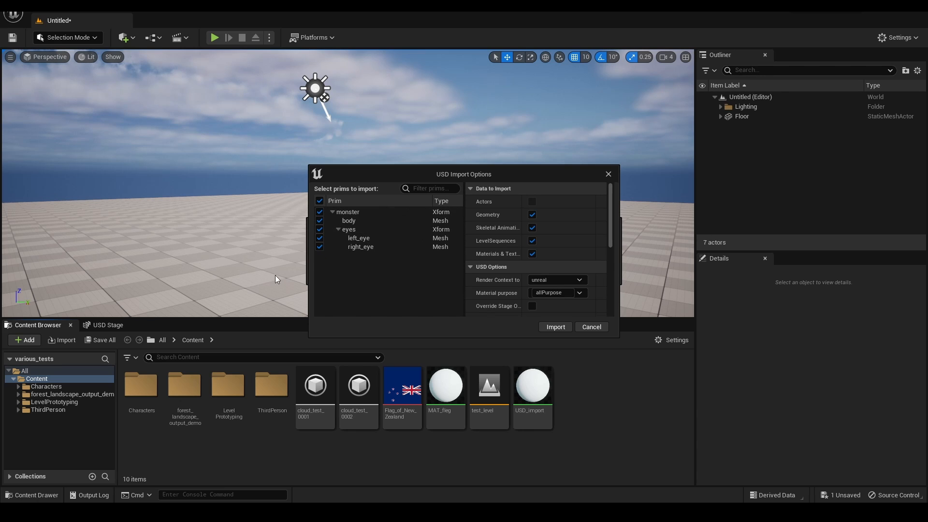
drag(528, 167, 532, 85)
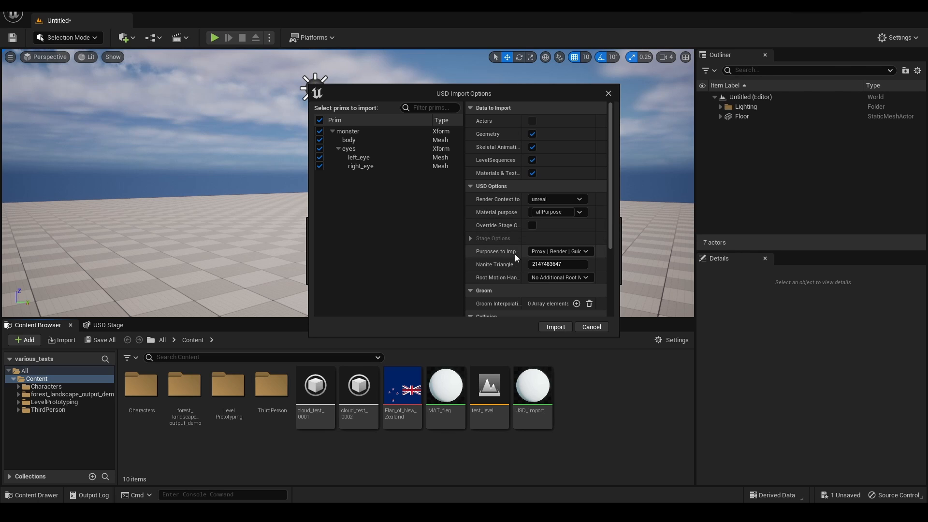
scroll(514, 254, down, 6)
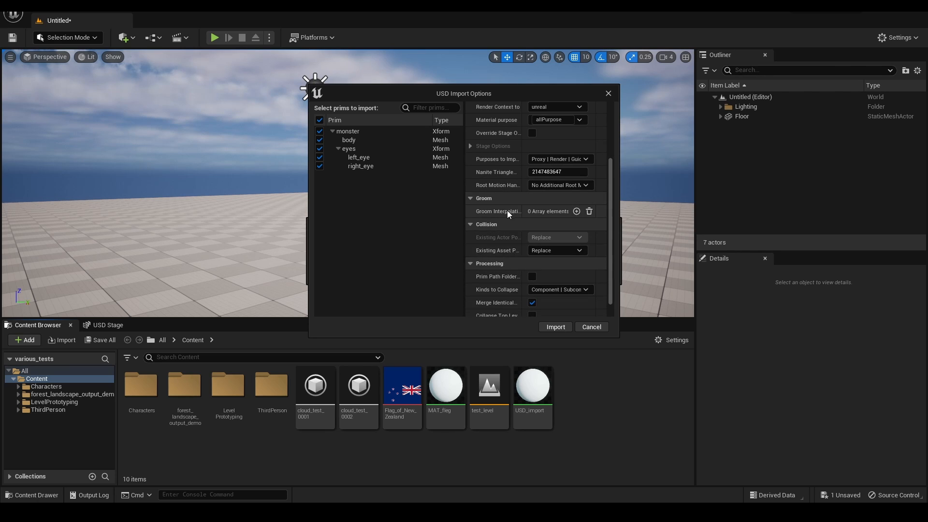
scroll(507, 210, down, 1)
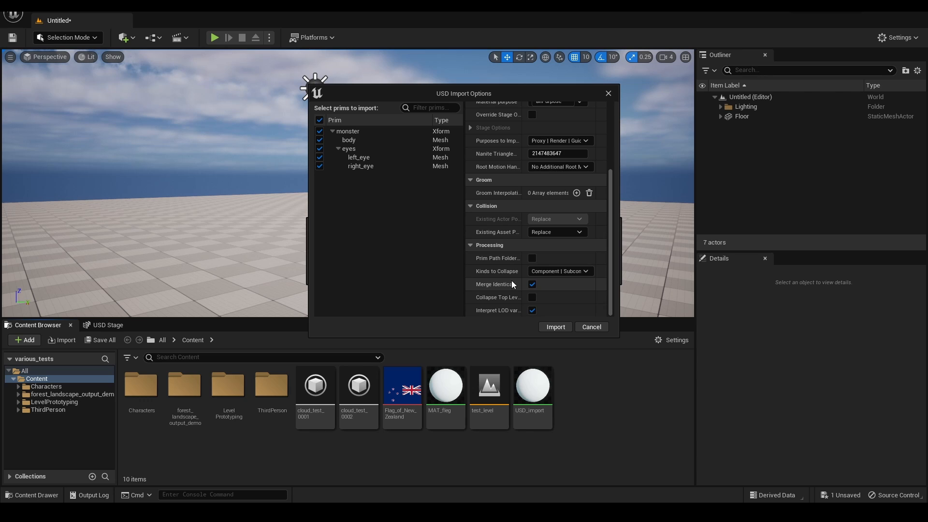
scroll(524, 289, up, 6)
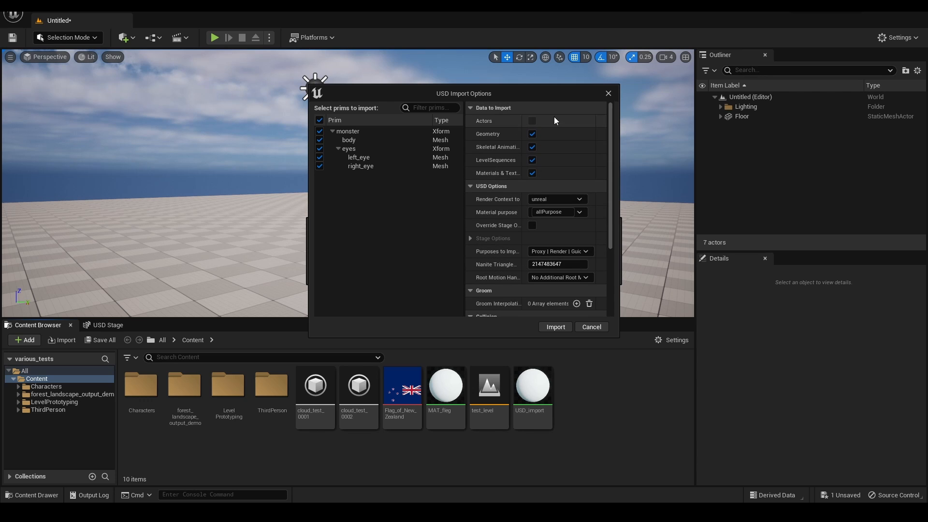
click(547, 326)
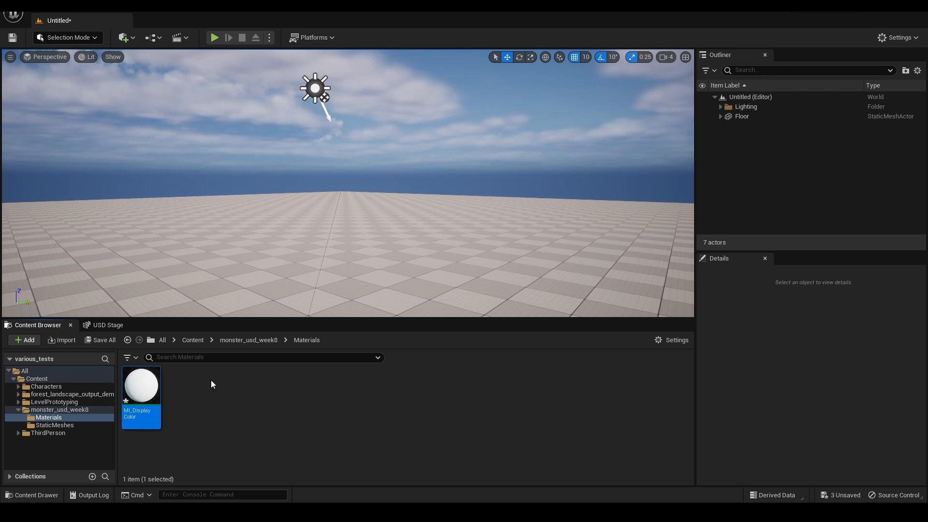
- Open the StaticMeshes folder of monster_usd_week8 and place the SM_monster static mesh in the level
click(251, 340)
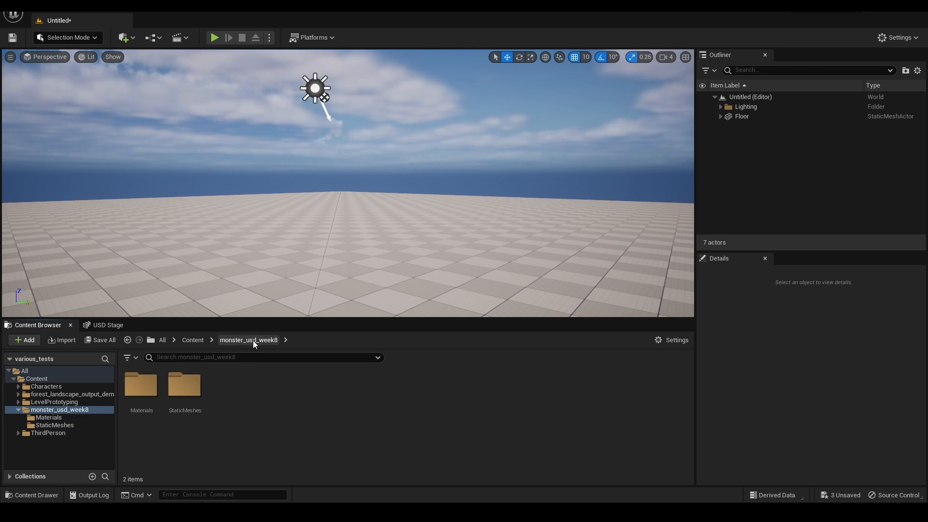
double_click(189, 392)
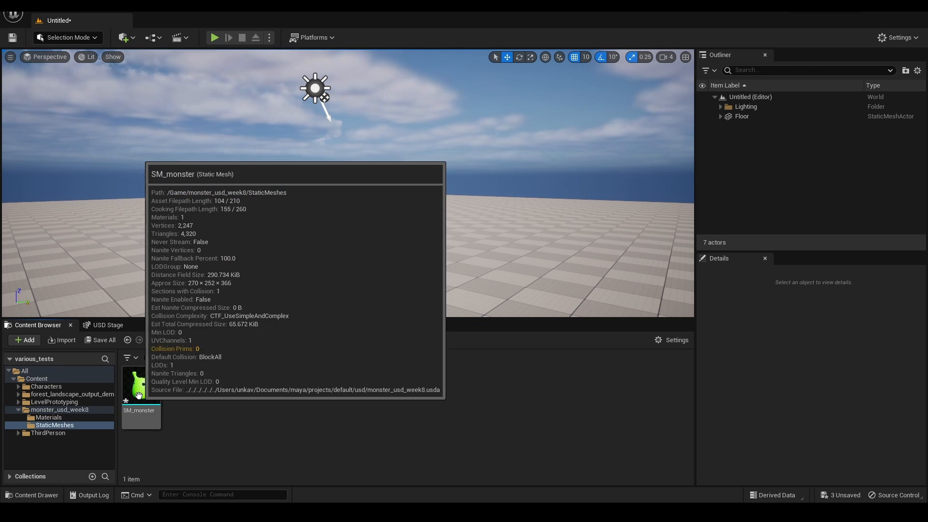
click(139, 396)
drag(140, 392, 311, 282)
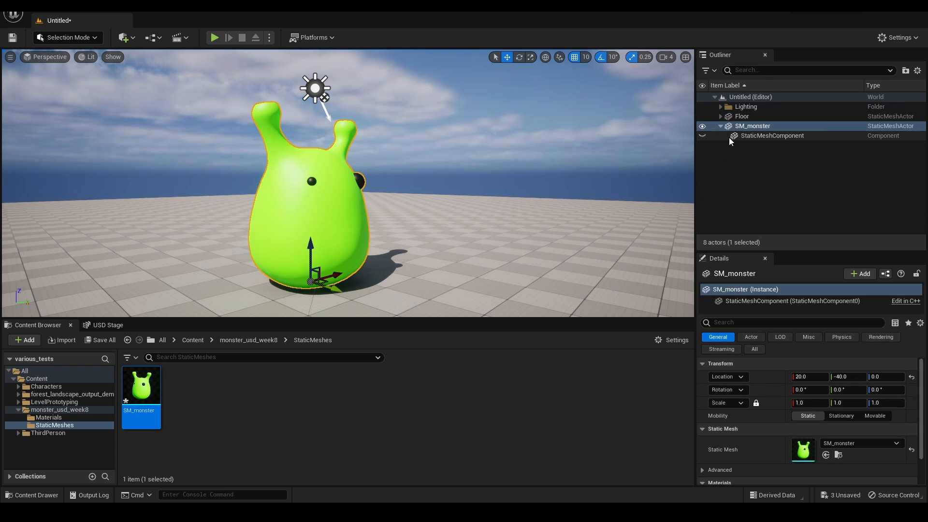
- Inspect the placed SM_monster actor and its static mesh component in the details
click(773, 135)
click(754, 126)
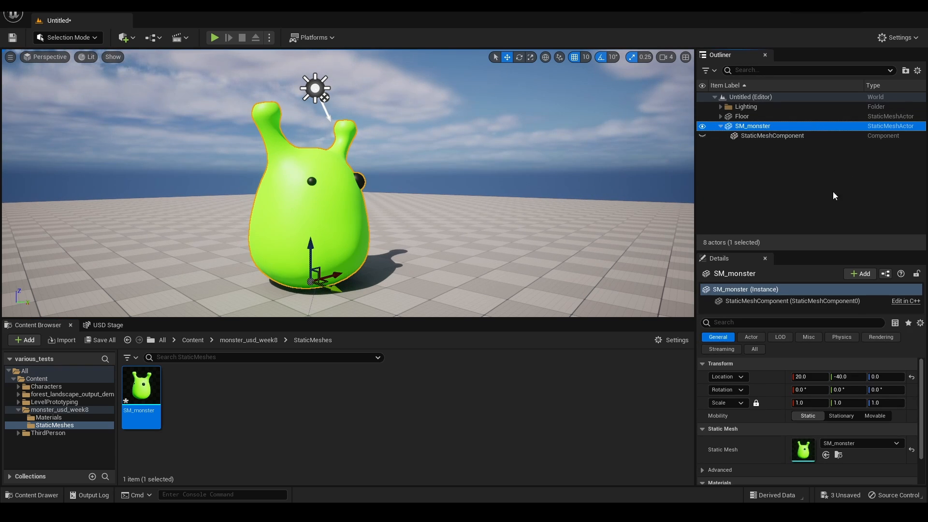
click(770, 301)
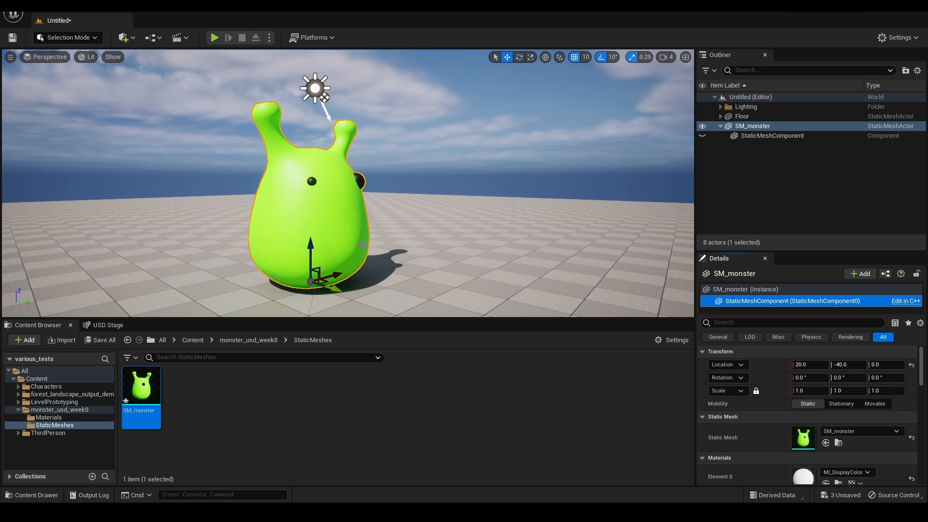
mouse_move(362, 245)
alt+mouse_down()
mouse_move(233, 245)
mouse_move(300, 240)
mouse_move(375, 218)
mouse_move(379, 241)
alt+mouse_up()
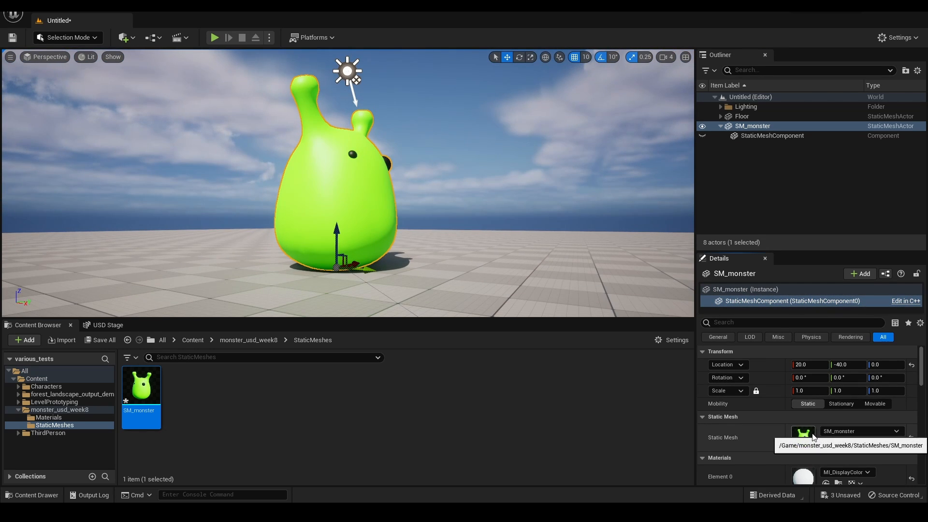
- Open the SM_monster mesh for editing, add a 26DOP simplified collision and bring up the Auto Convex Collision settings
double_click(803, 438)
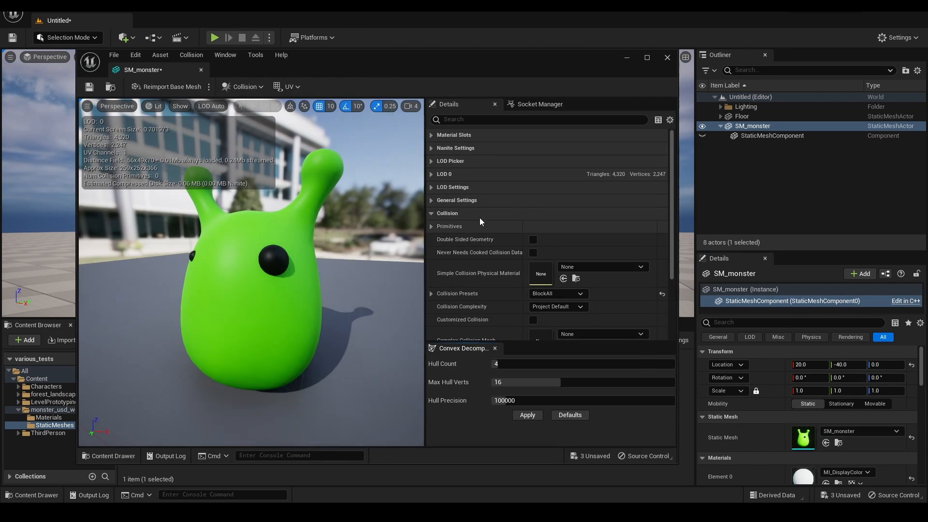
click(243, 87)
click(258, 184)
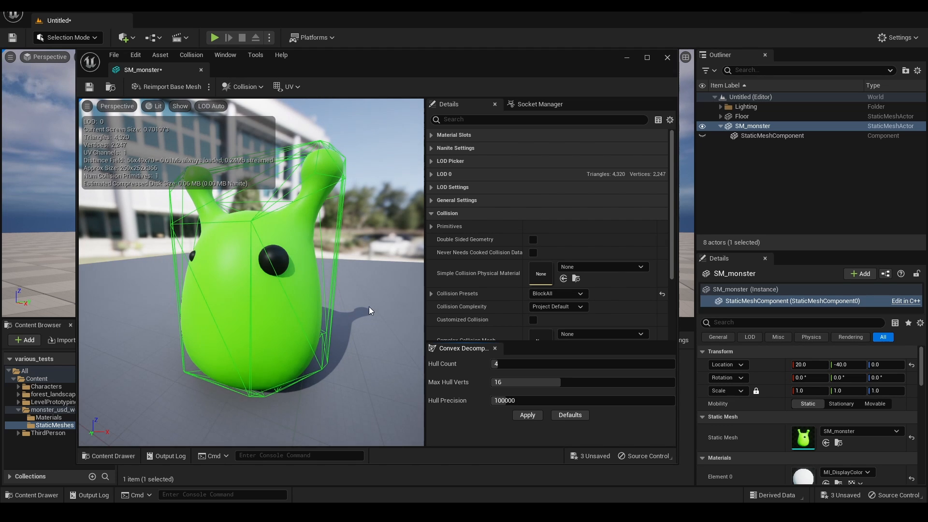
click(243, 87)
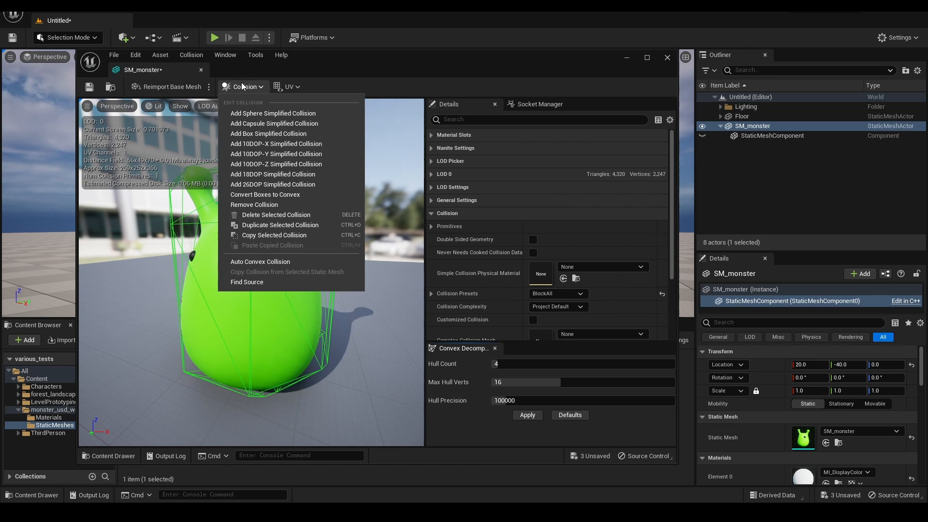
click(256, 262)
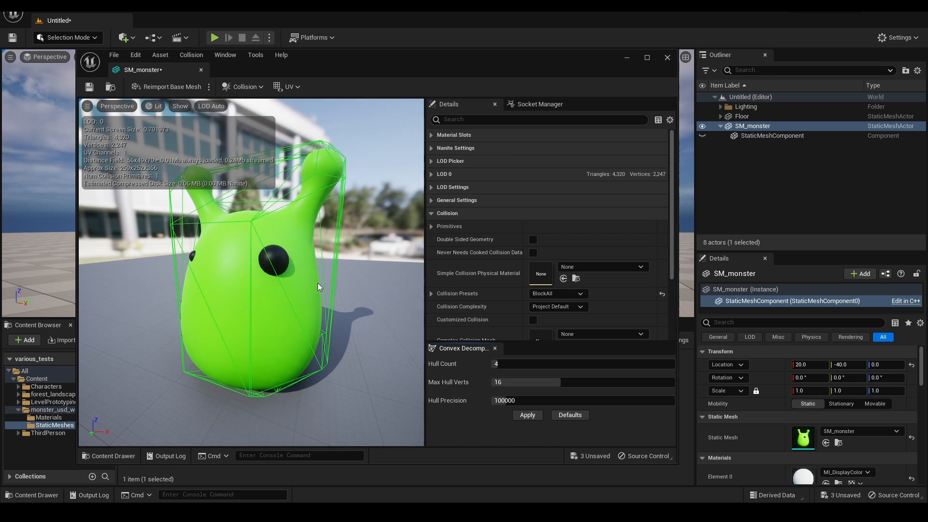
drag(285, 293, 258, 293)
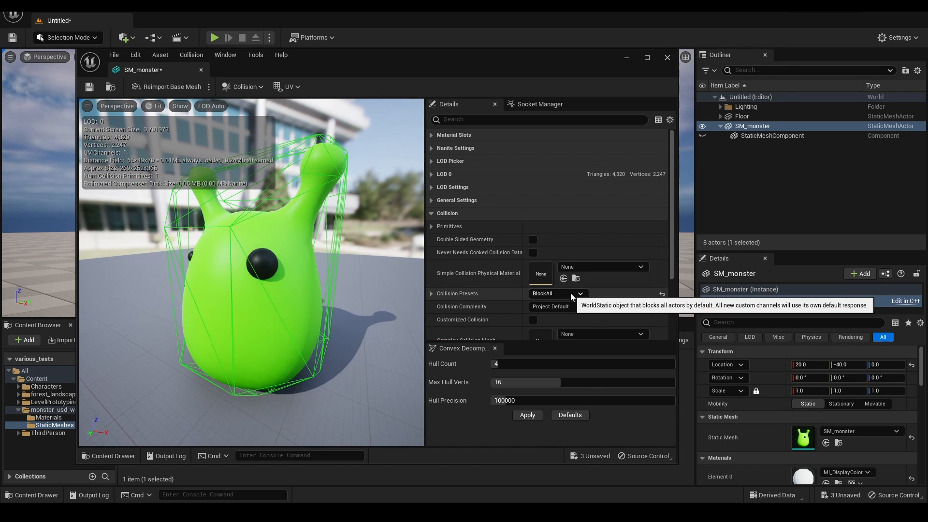
- Set the mesh's collision complexity to Use Complex Collision As Simple, save SM_monster and minimize its editor
click(570, 307)
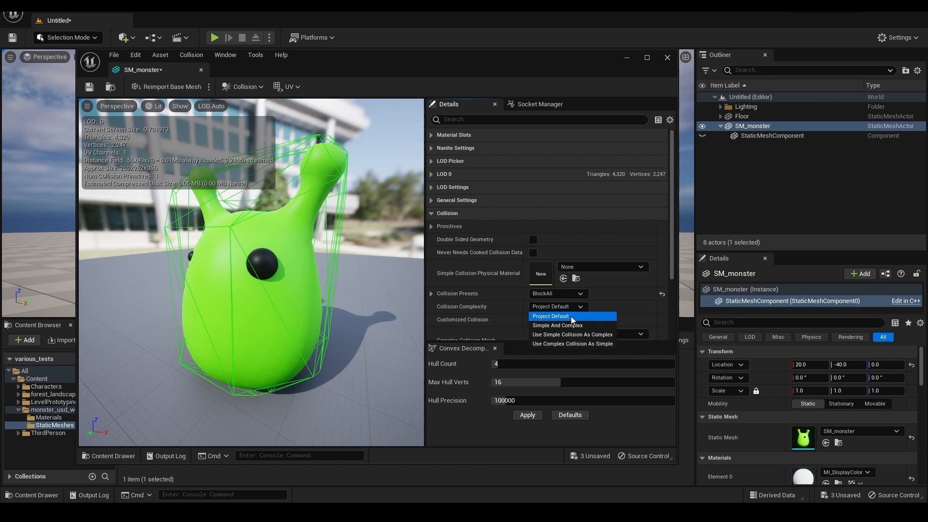
click(556, 347)
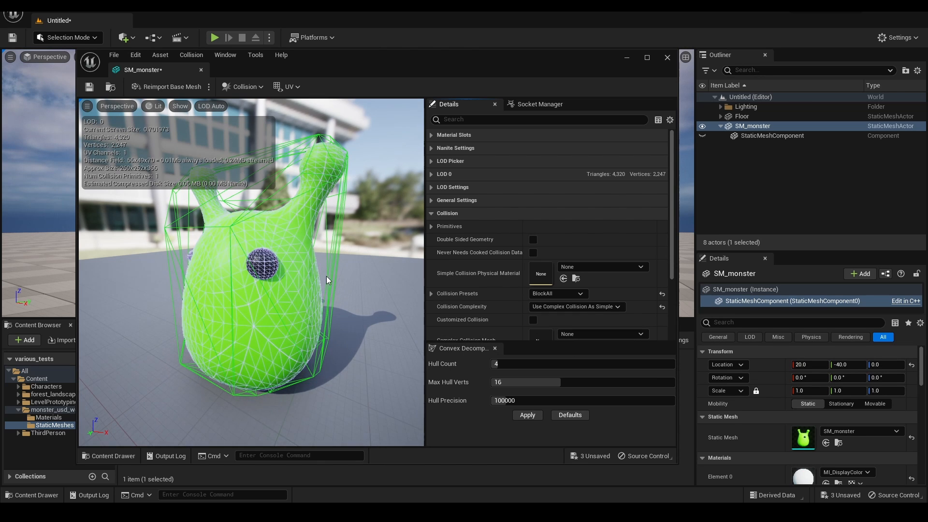
mouse_move(327, 280)
mouse_down()
mouse_move(353, 275)
mouse_move(329, 285)
mouse_move(343, 277)
mouse_move(333, 273)
mouse_up()
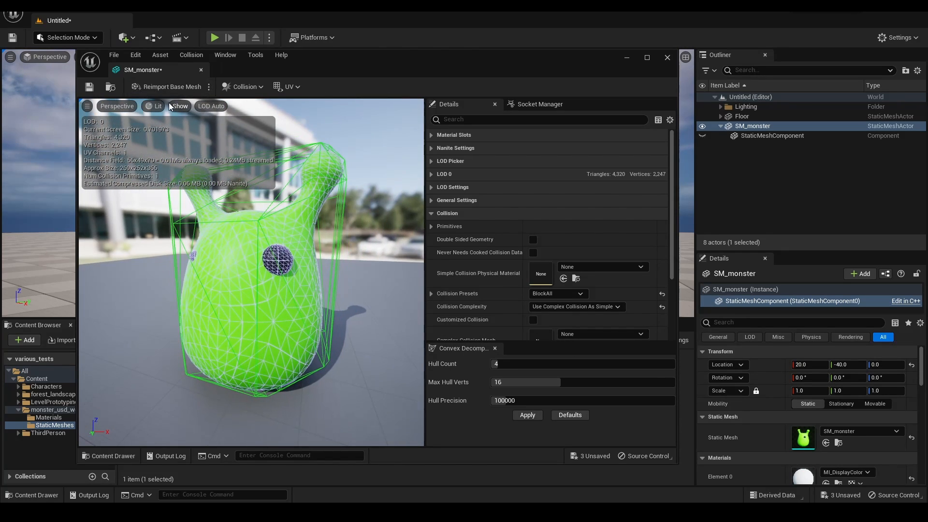
click(92, 89)
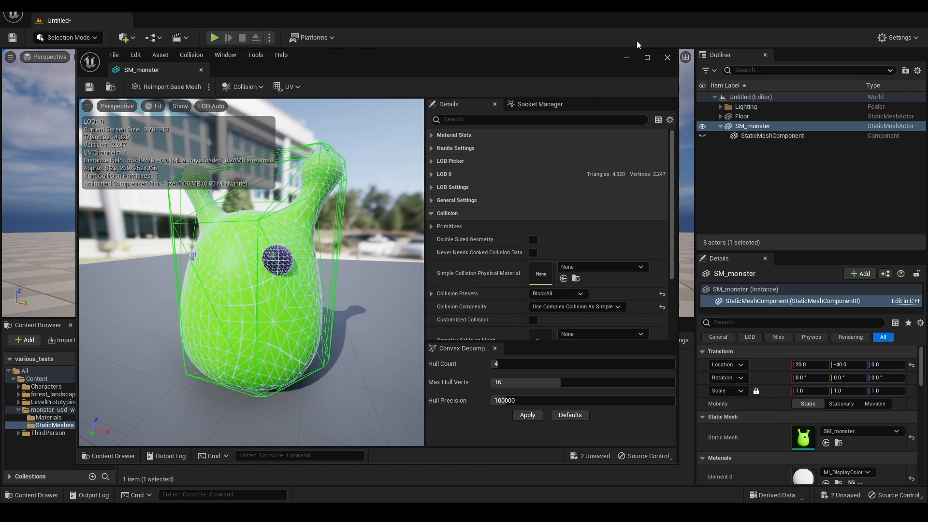
click(626, 59)
- Play the level, run and jump the character against the monster to test its collision, and stop the session
alt+drag(431, 174, 411, 198)
click(215, 38)
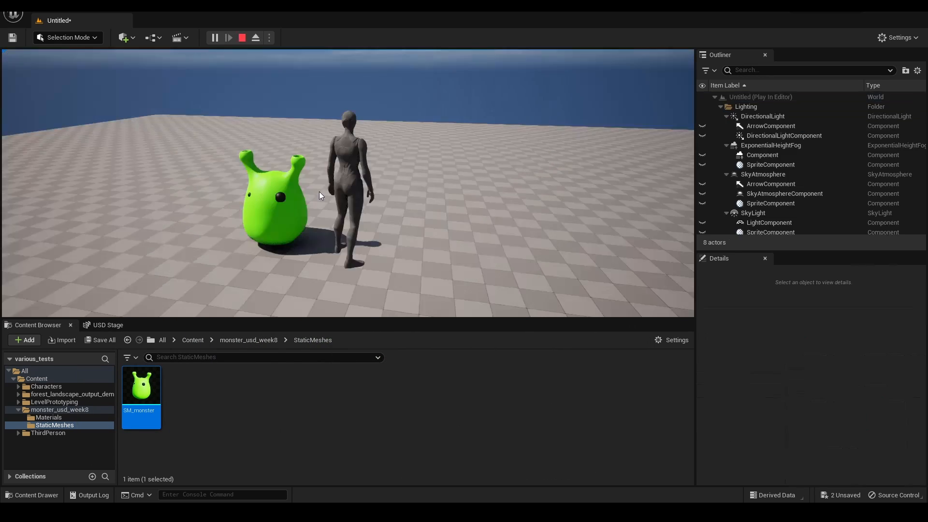
click(311, 157)
key(w)
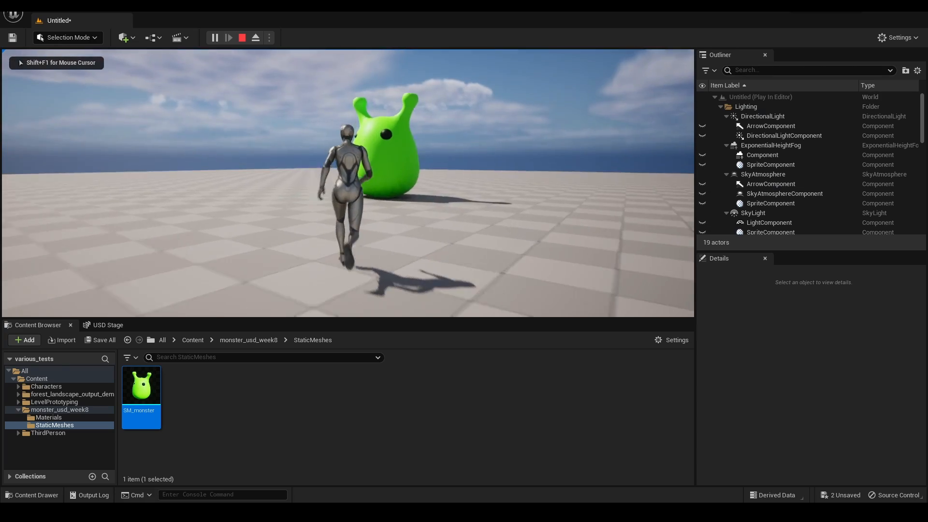
key(a)
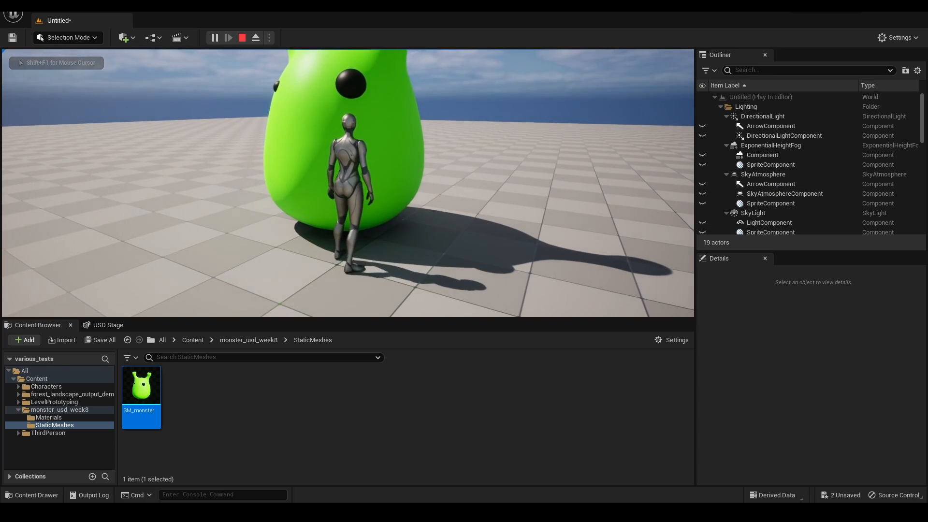
key(a)
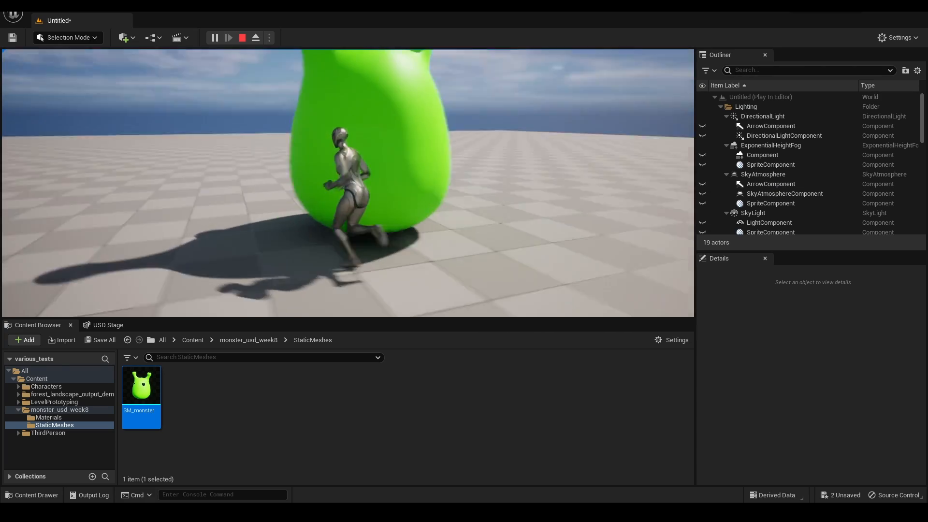
key(space)
key(d)
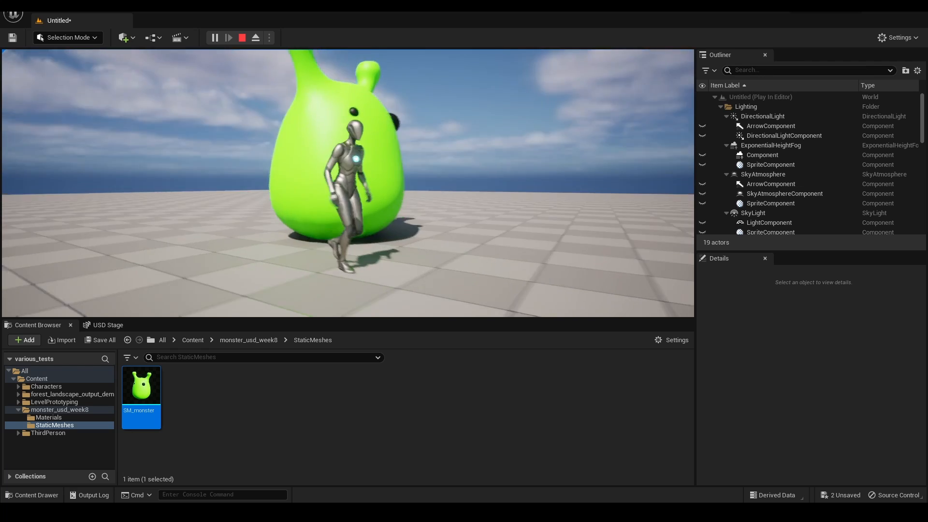
key(s)
key(w)
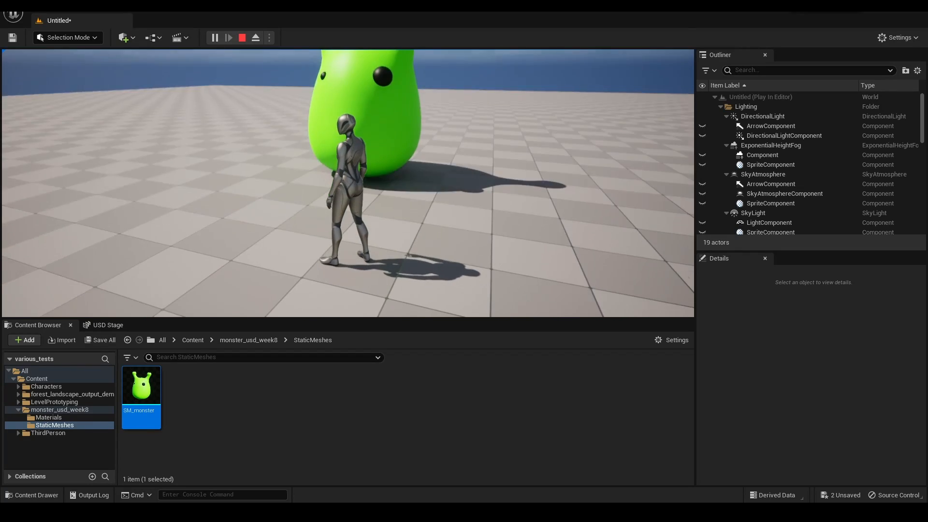
key(Escape)
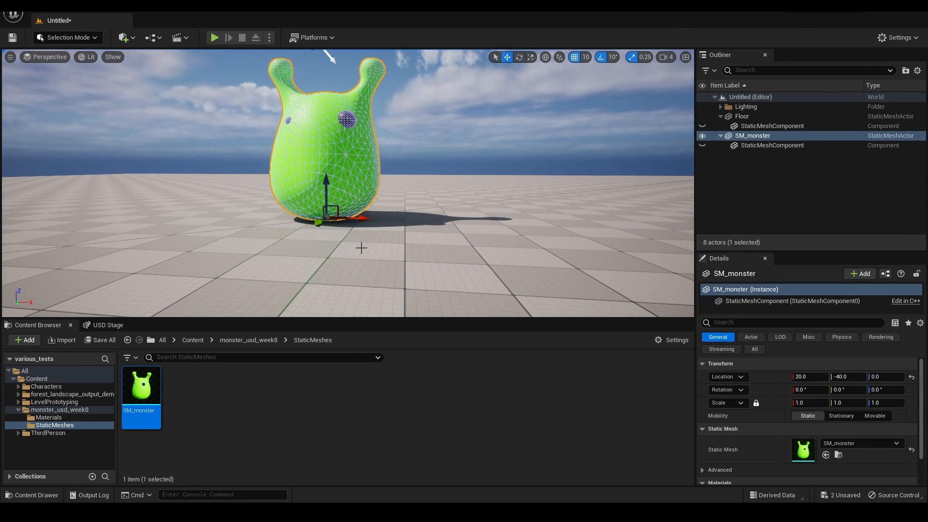